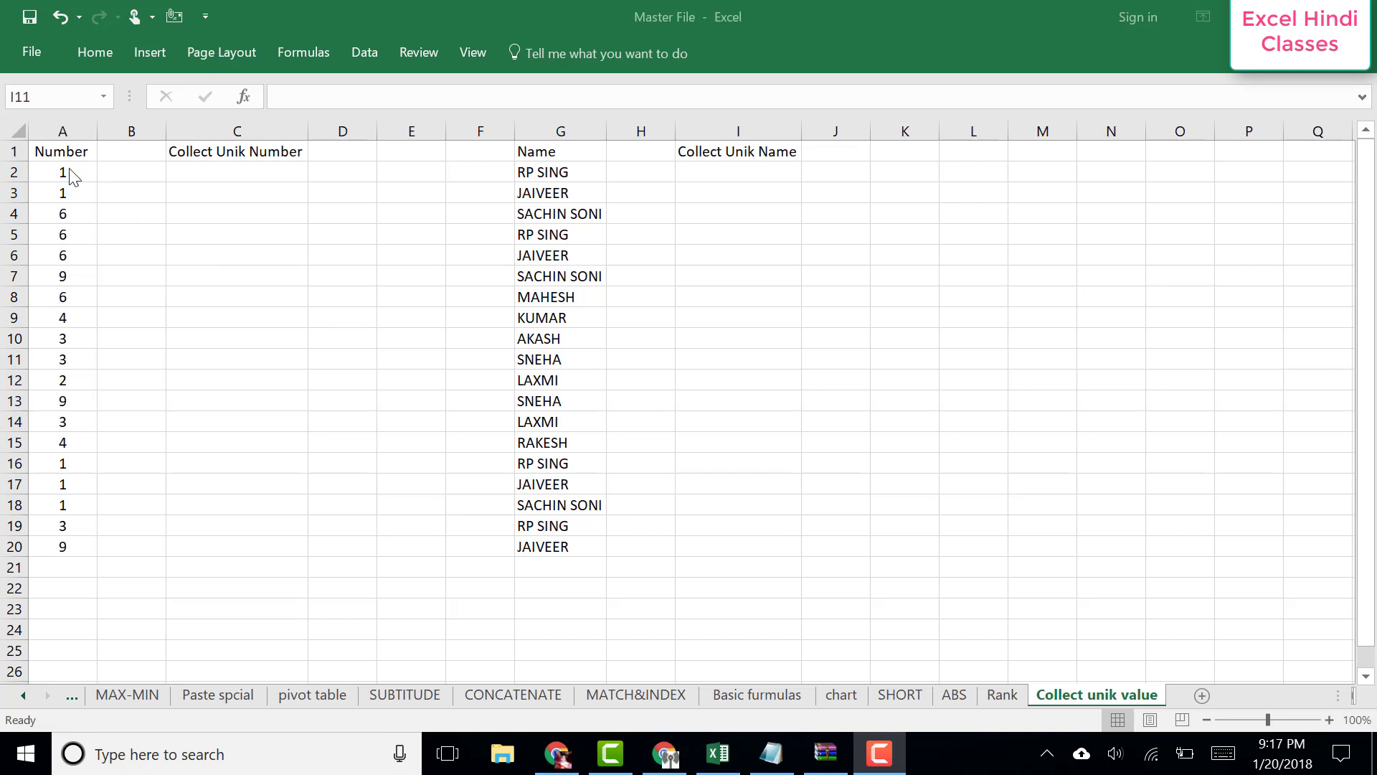
Highlight the number list in column A and mark C2:C9 as the unique-number output.
{"action": "left_click_drag", "start_coordinate": [67, 168], "coordinate": [64, 547]}
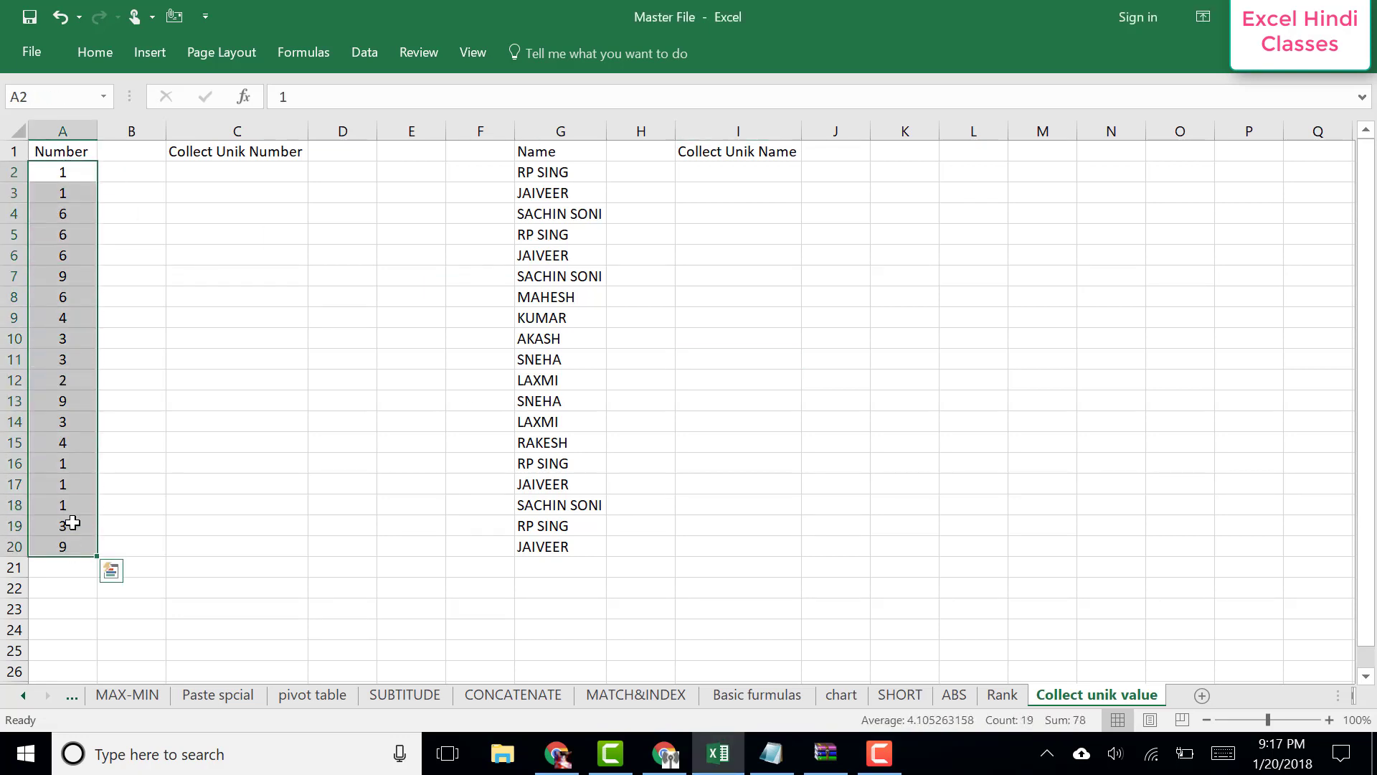
{"action": "left_click", "coordinate": [78, 173]}
{"action": "left_click", "coordinate": [68, 192]}
{"action": "left_click", "coordinate": [68, 214]}
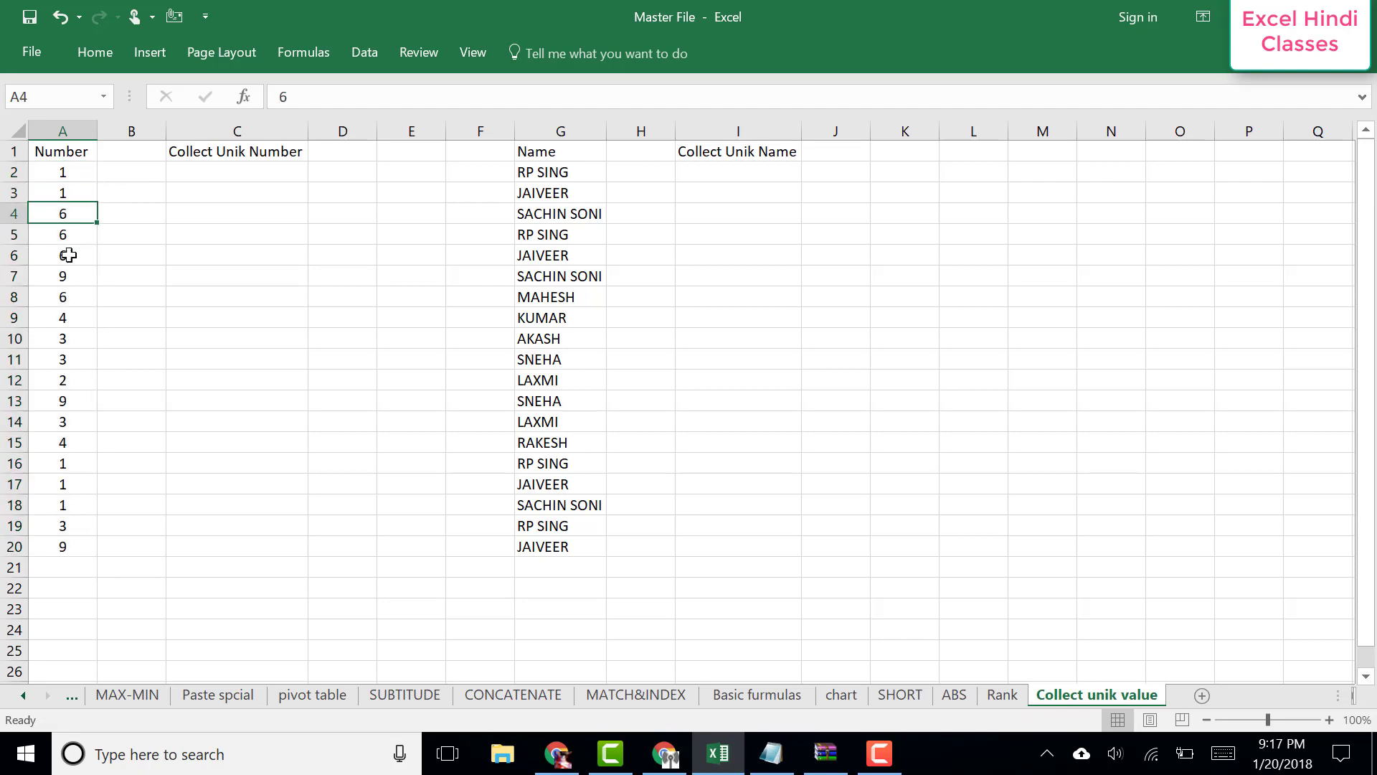
{"action": "left_click", "coordinate": [72, 297]}
{"action": "left_click", "coordinate": [76, 422]}
{"action": "left_click", "coordinate": [83, 463]}
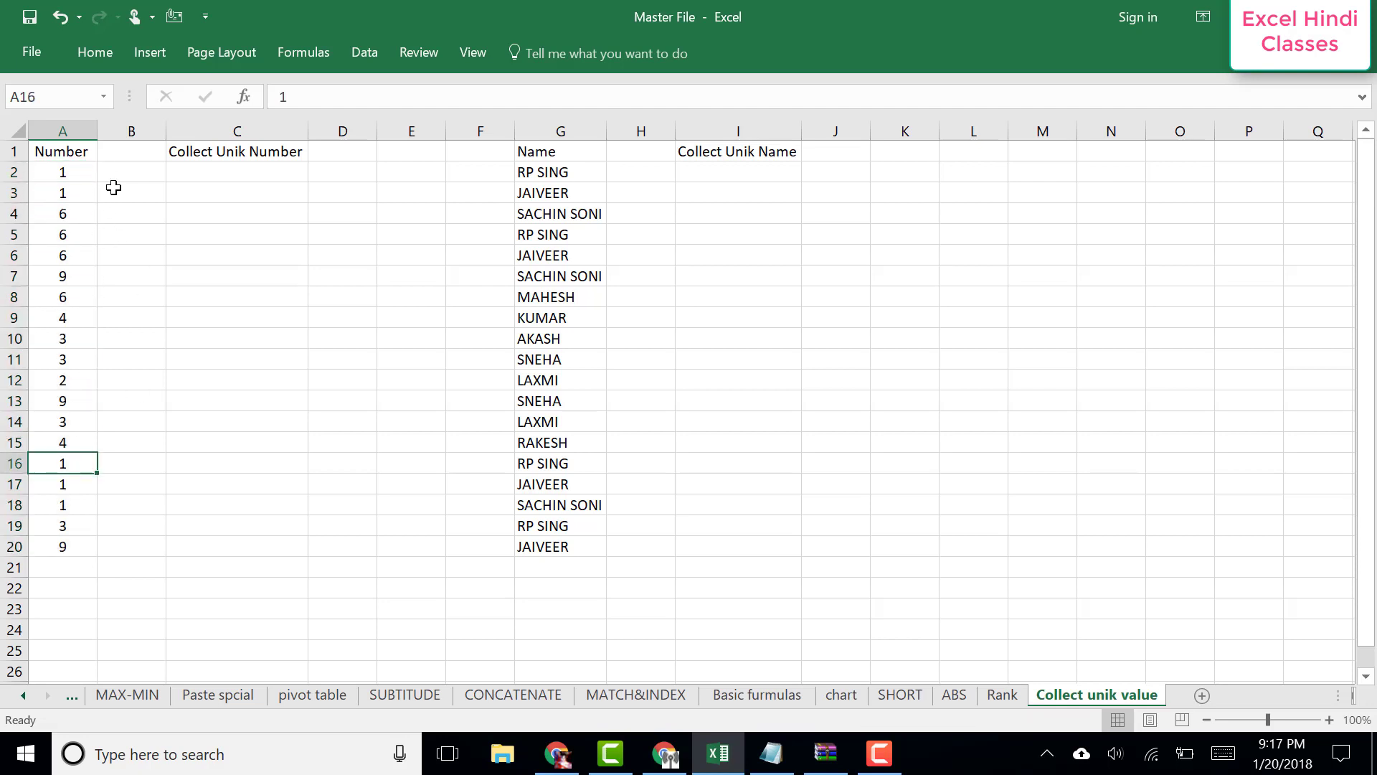
{"action": "left_click", "coordinate": [241, 170]}
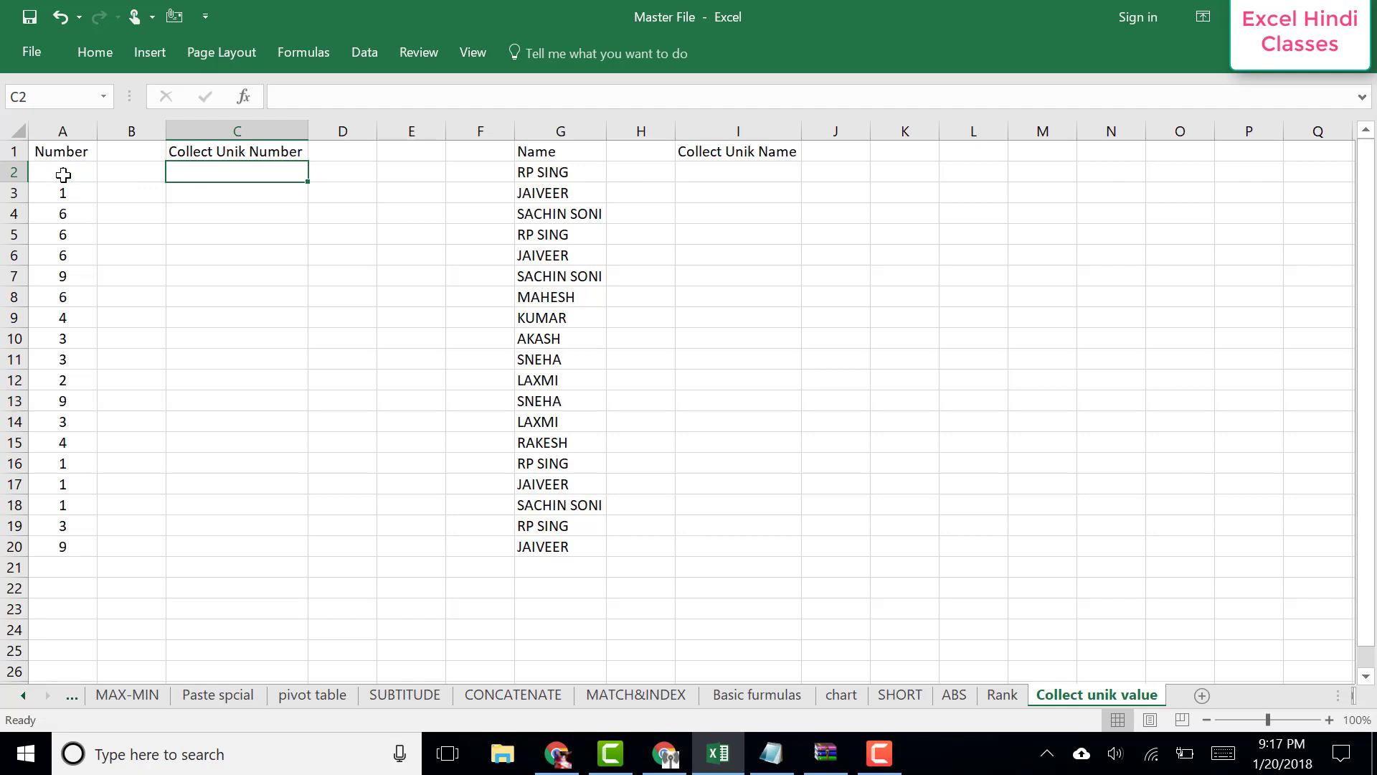
{"action": "left_click_drag", "start_coordinate": [62, 174], "coordinate": [67, 524]}
{"action": "left_click", "coordinate": [249, 188]}
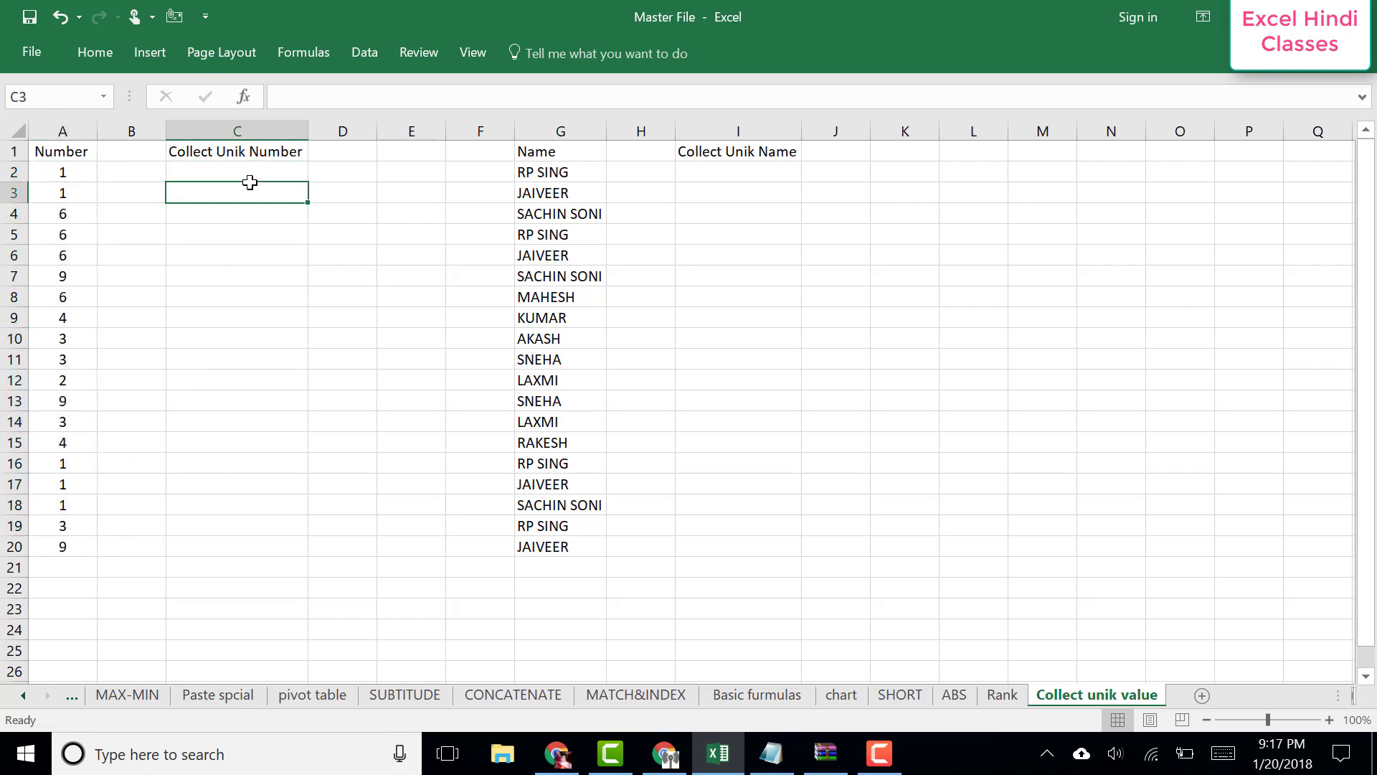
{"action": "left_click_drag", "start_coordinate": [251, 167], "coordinate": [254, 316]}
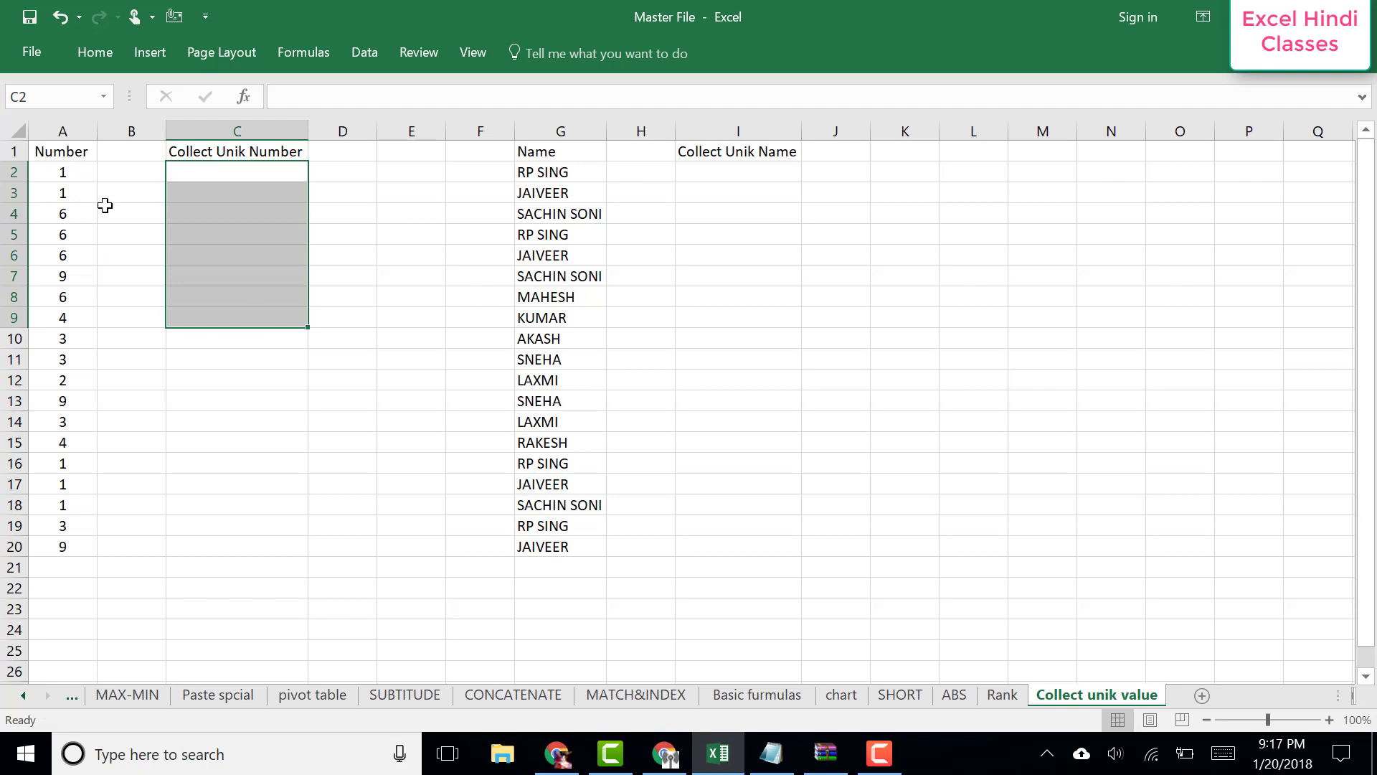
Point out the repeated numbers in column A against the C2:C9 output range.
{"action": "left_click", "coordinate": [73, 173]}
{"action": "left_click_drag", "start_coordinate": [72, 173], "coordinate": [63, 527]}
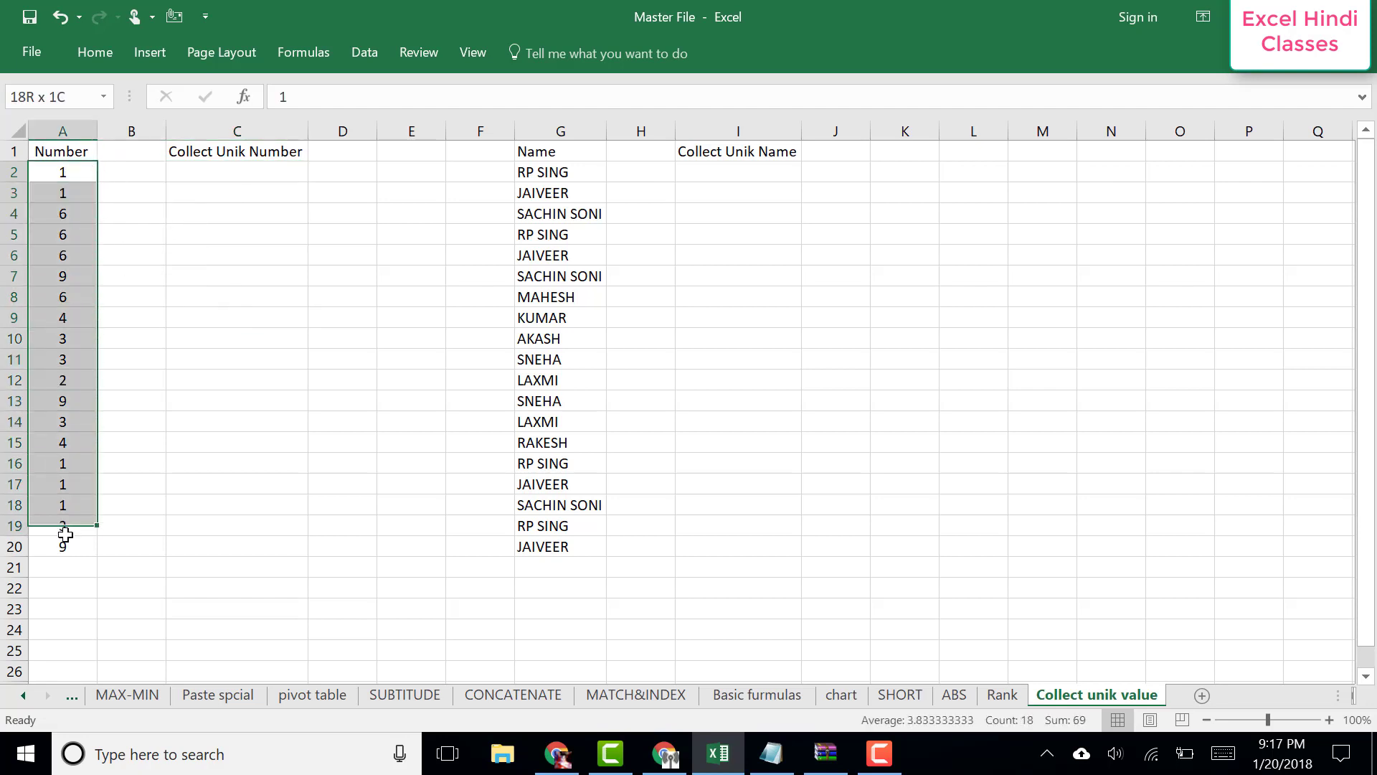
{"action": "left_click", "coordinate": [213, 175]}
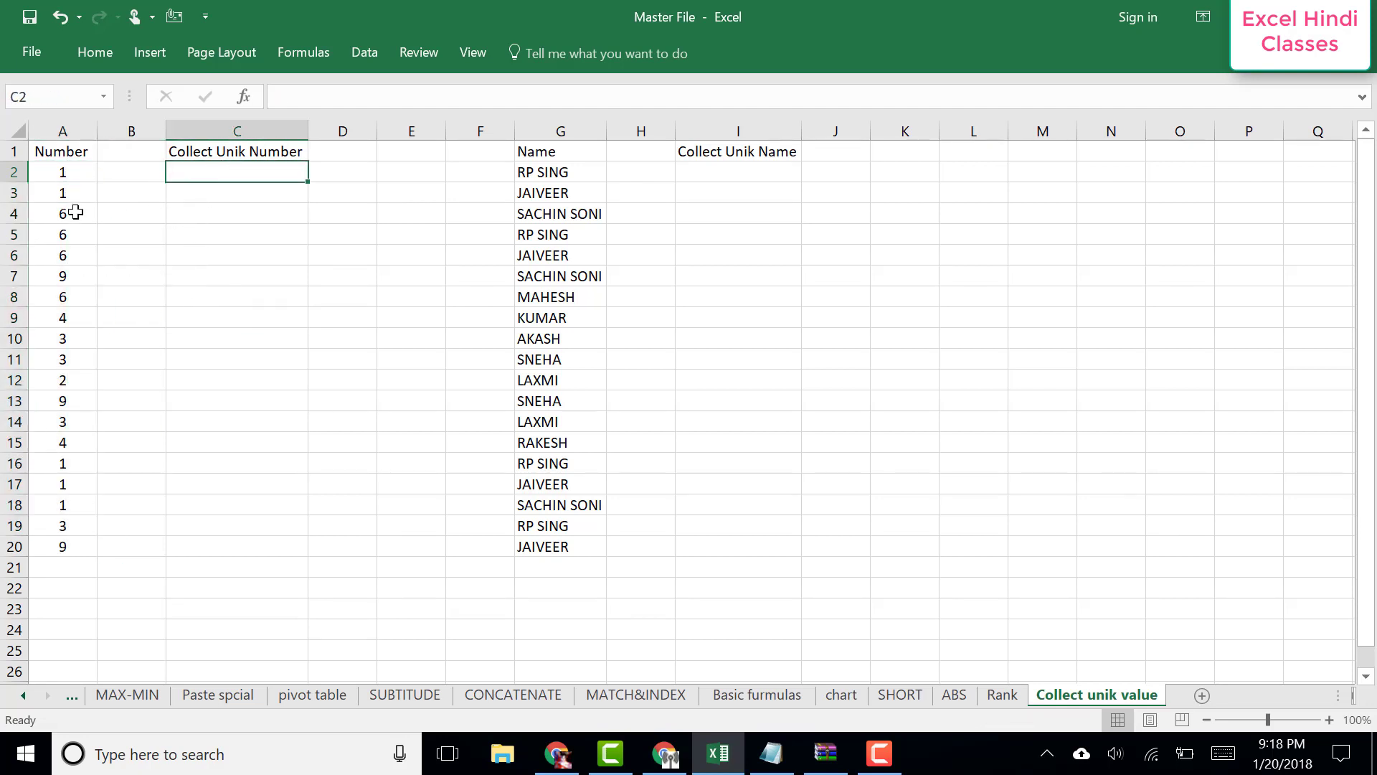
{"action": "left_click_drag", "start_coordinate": [72, 213], "coordinate": [71, 276]}
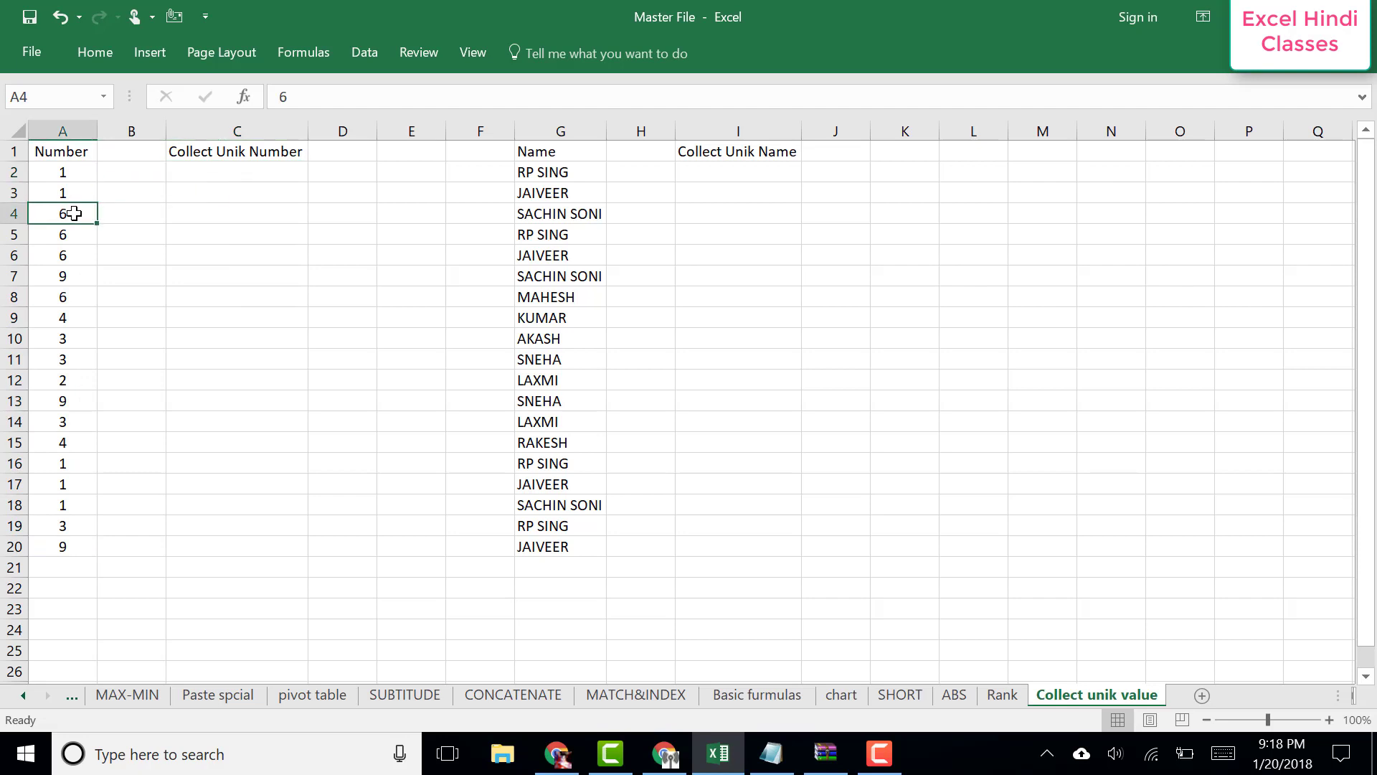
{"action": "left_click", "coordinate": [230, 177]}
{"action": "left_click", "coordinate": [82, 173]}
{"action": "left_click_drag", "start_coordinate": [63, 172], "coordinate": [61, 531]}
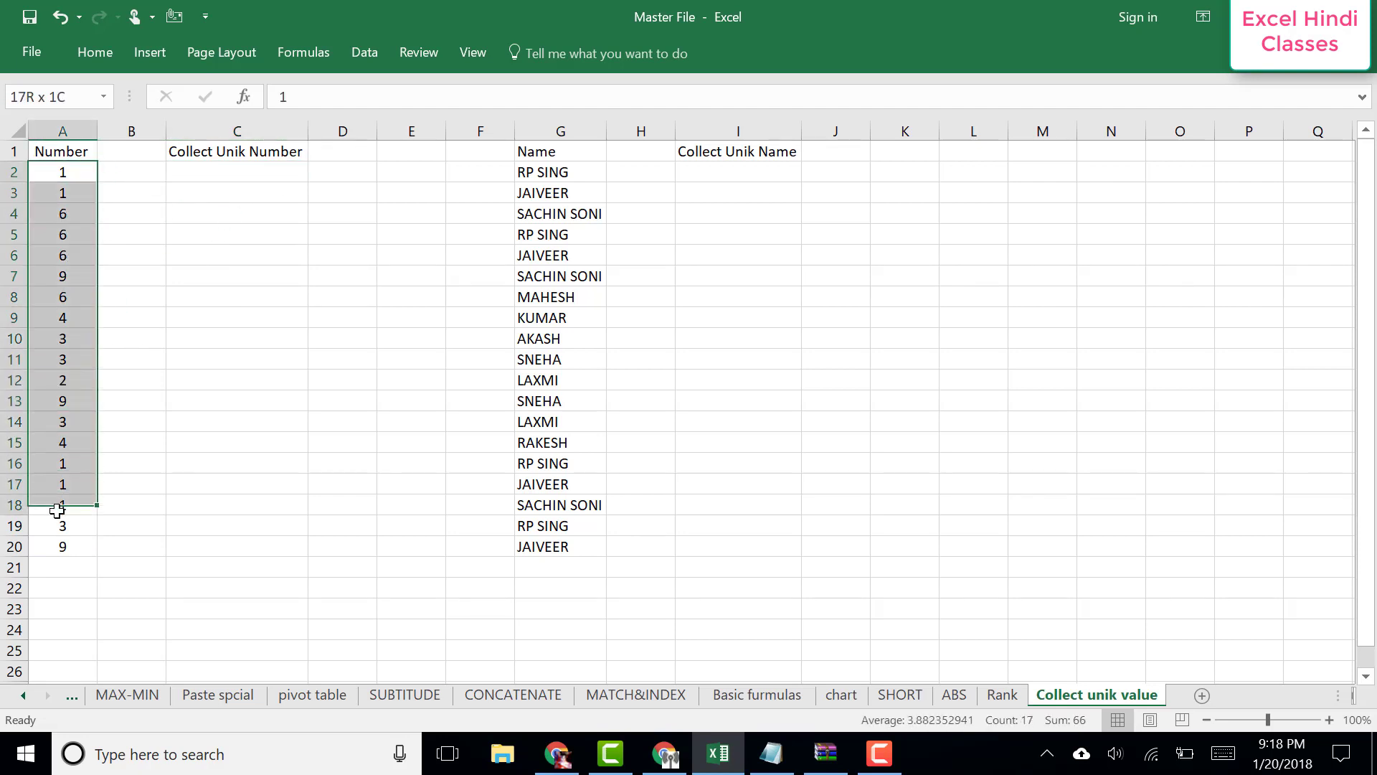
{"action": "left_click_drag", "start_coordinate": [265, 181], "coordinate": [253, 320]}
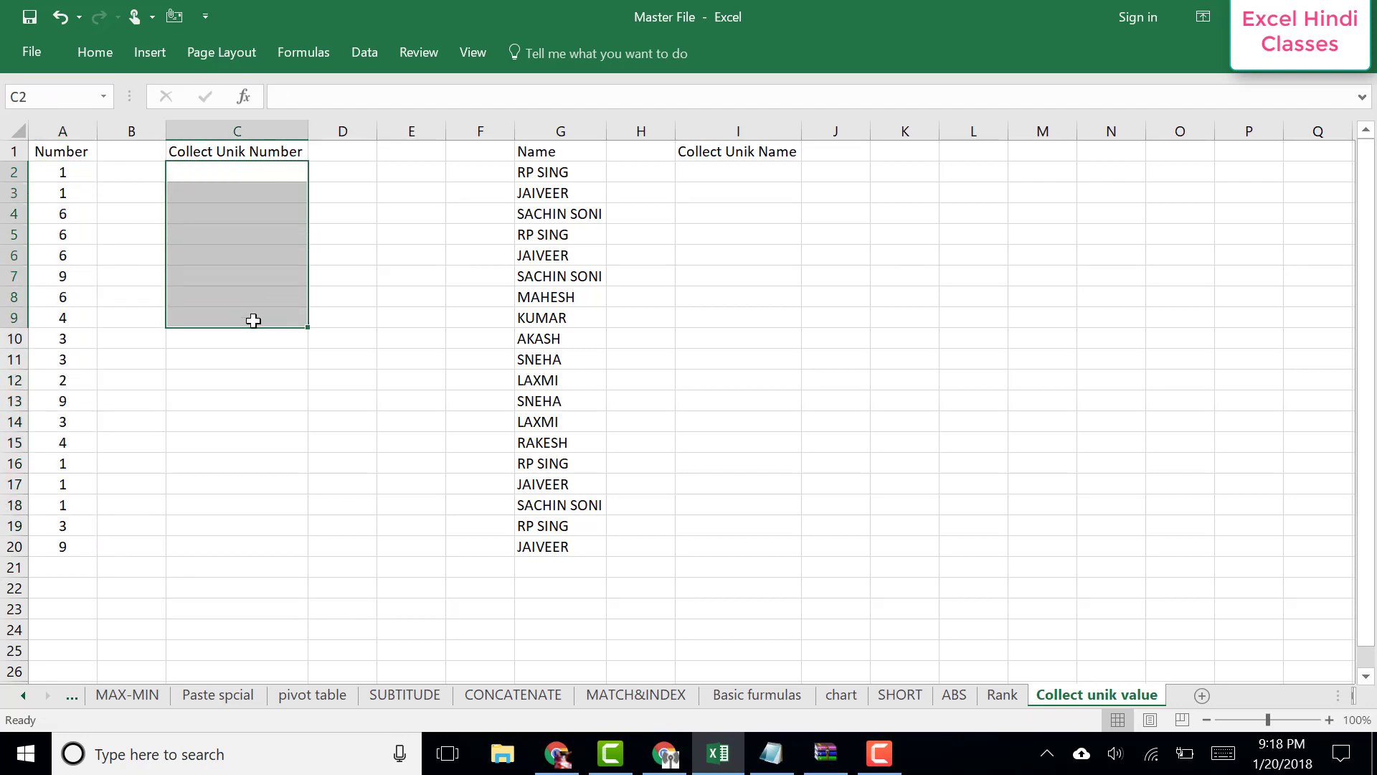
Highlight the names in column G and mark the column I range for unique names.
{"action": "left_click", "coordinate": [725, 169]}
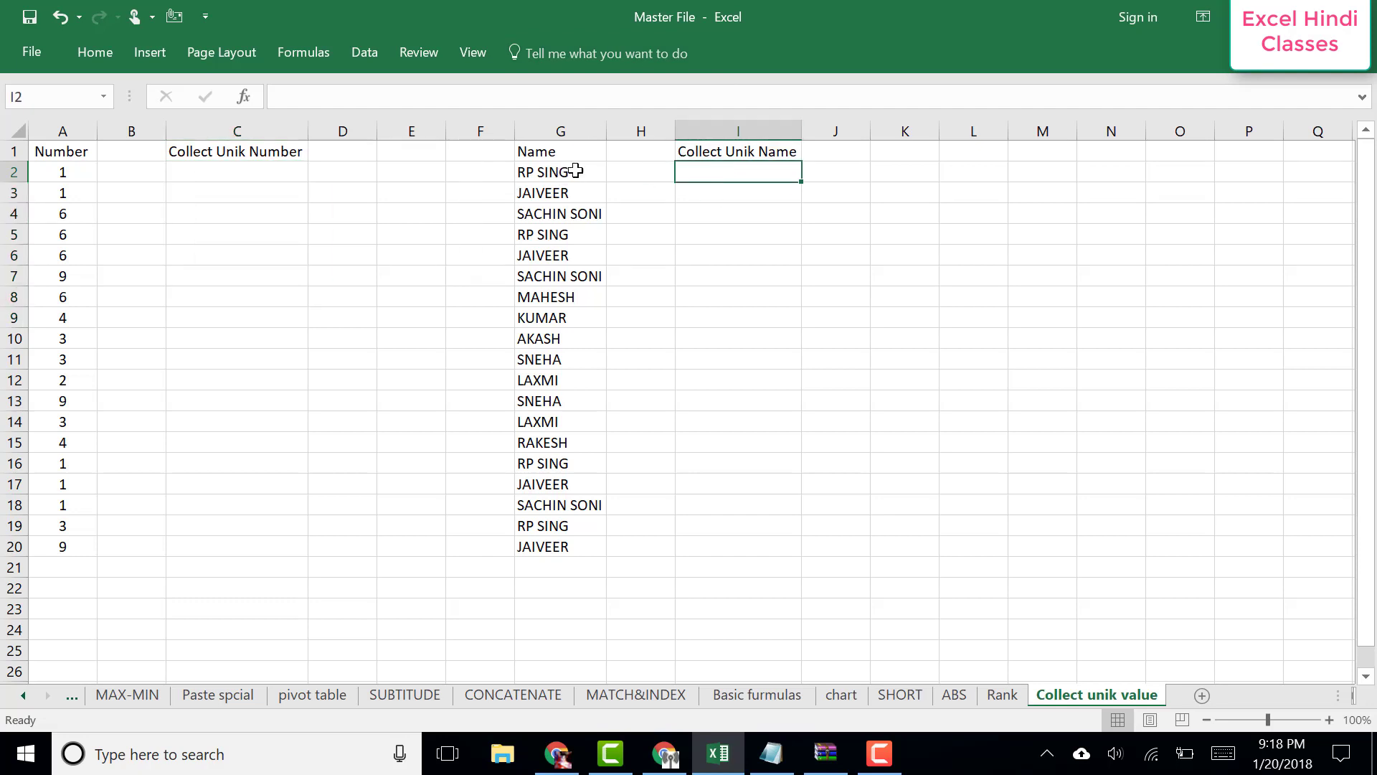
{"action": "left_click_drag", "start_coordinate": [576, 171], "coordinate": [592, 547]}
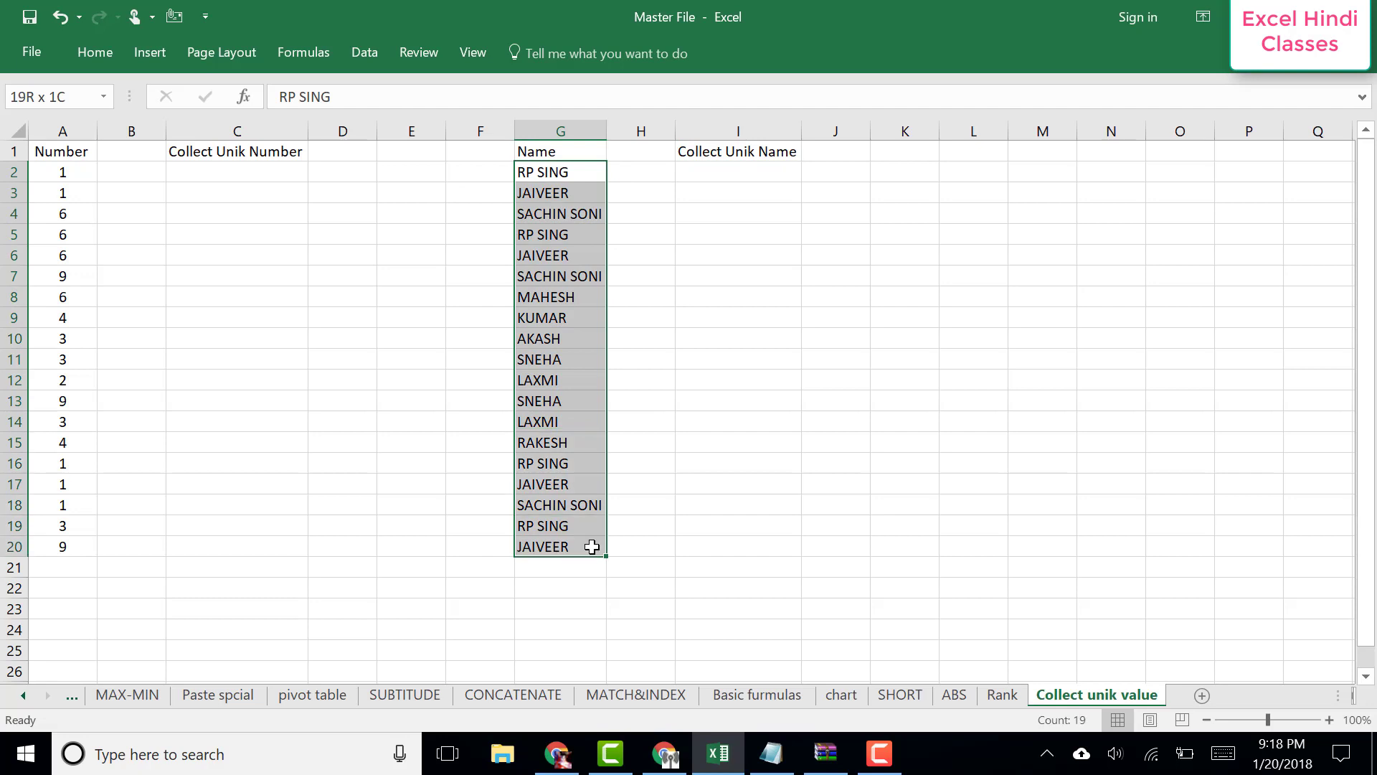
{"action": "left_click_drag", "start_coordinate": [573, 172], "coordinate": [565, 192]}
{"action": "left_click", "coordinate": [564, 191]}
{"action": "key", "text": "Down"}
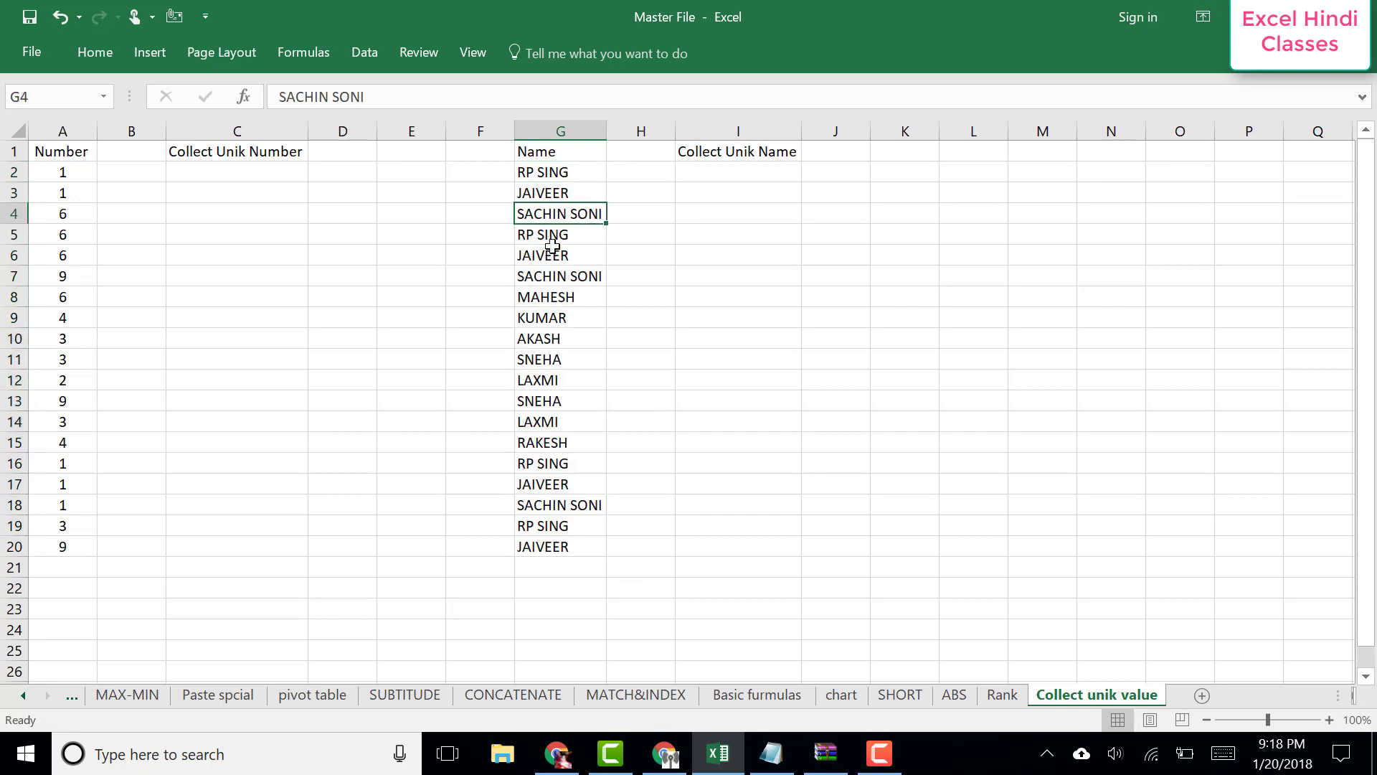
{"action": "key", "text": "Down"}
{"action": "key", "text": "Down"}
{"action": "key", "text": "Down"}
{"action": "key", "text": "Down"}
{"action": "key", "text": "Down"}
{"action": "key", "text": "Down"}
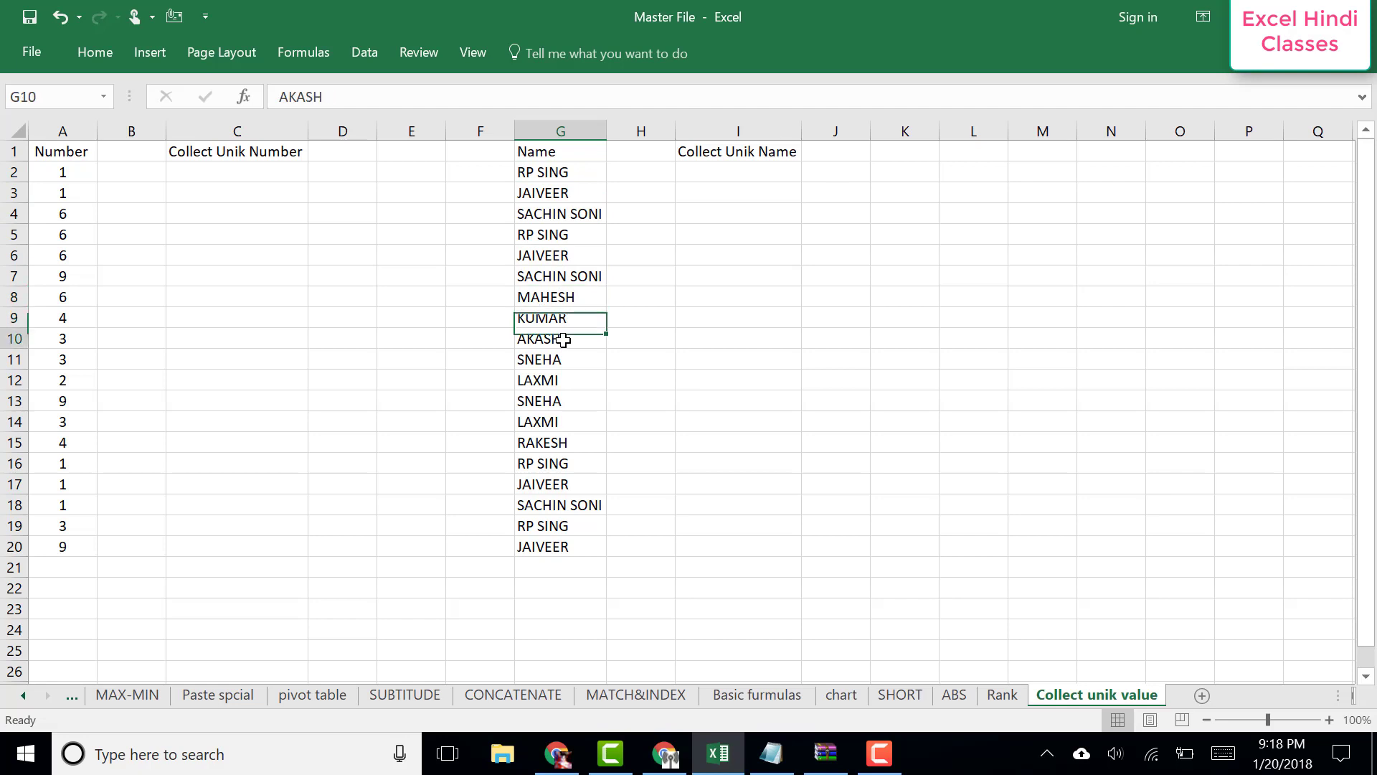
{"action": "key", "text": "Down"}
{"action": "key", "text": "Down"}
{"action": "key", "text": "Down"}
{"action": "key", "text": "Down"}
{"action": "key", "text": "Down"}
{"action": "key", "text": "Down"}
{"action": "key", "text": "Down"}
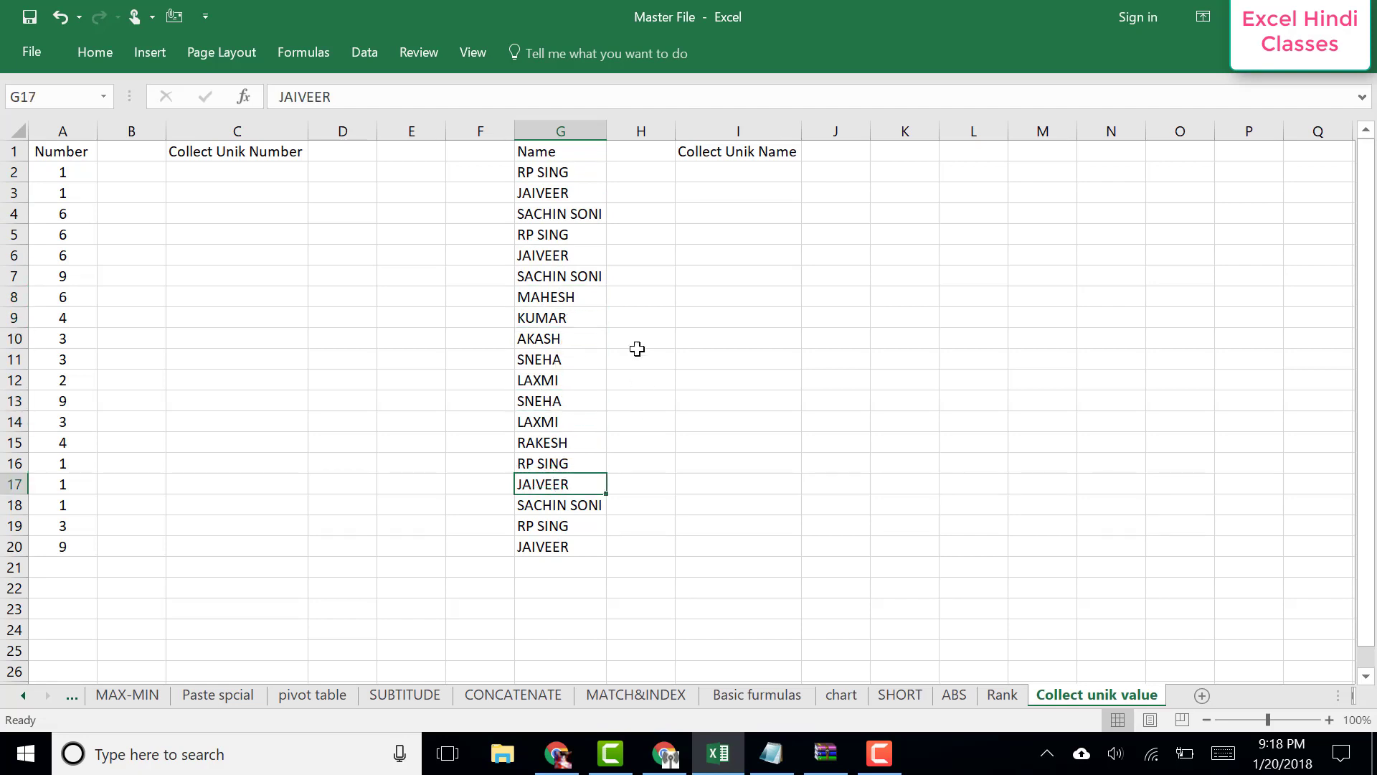
{"action": "left_click_drag", "start_coordinate": [587, 175], "coordinate": [567, 425]}
{"action": "left_click_drag", "start_coordinate": [562, 495], "coordinate": [560, 560]}
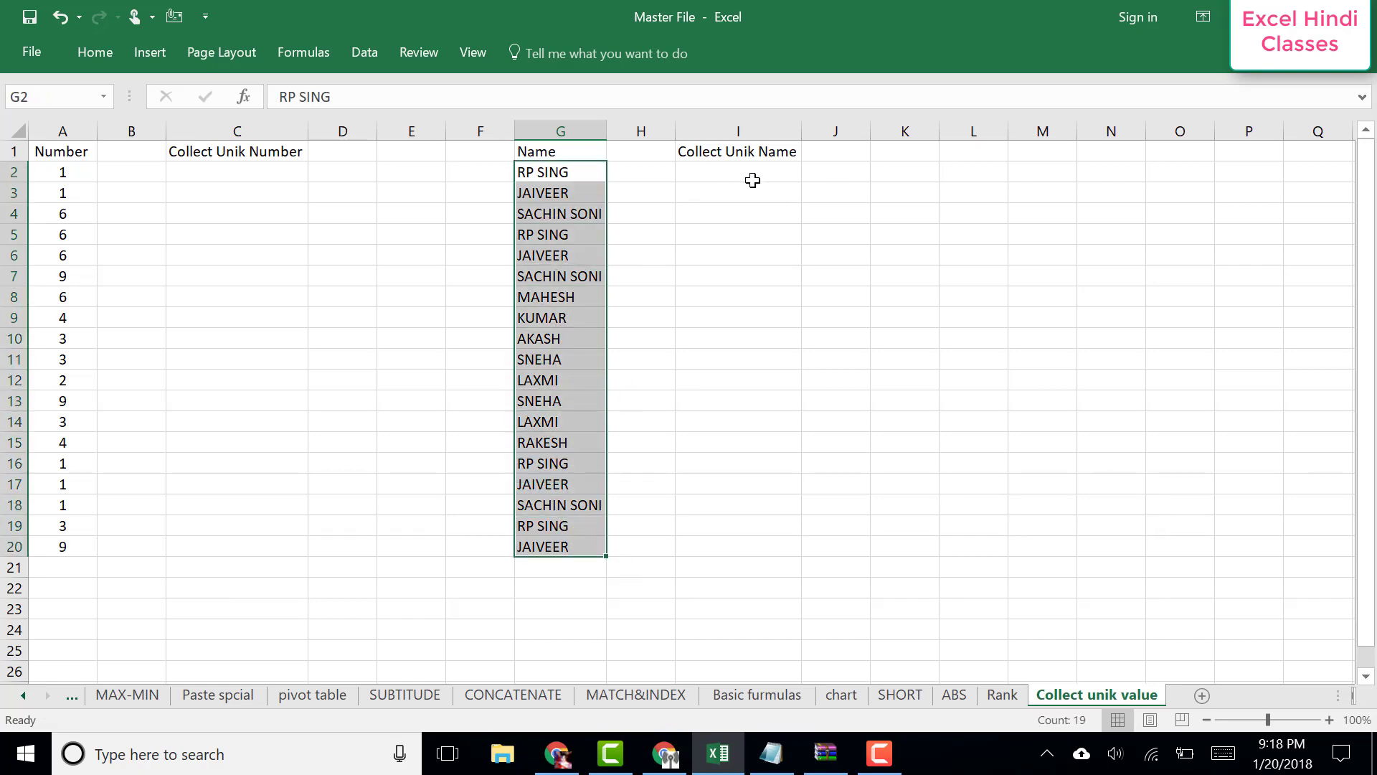
{"action": "left_click_drag", "start_coordinate": [740, 173], "coordinate": [738, 360]}
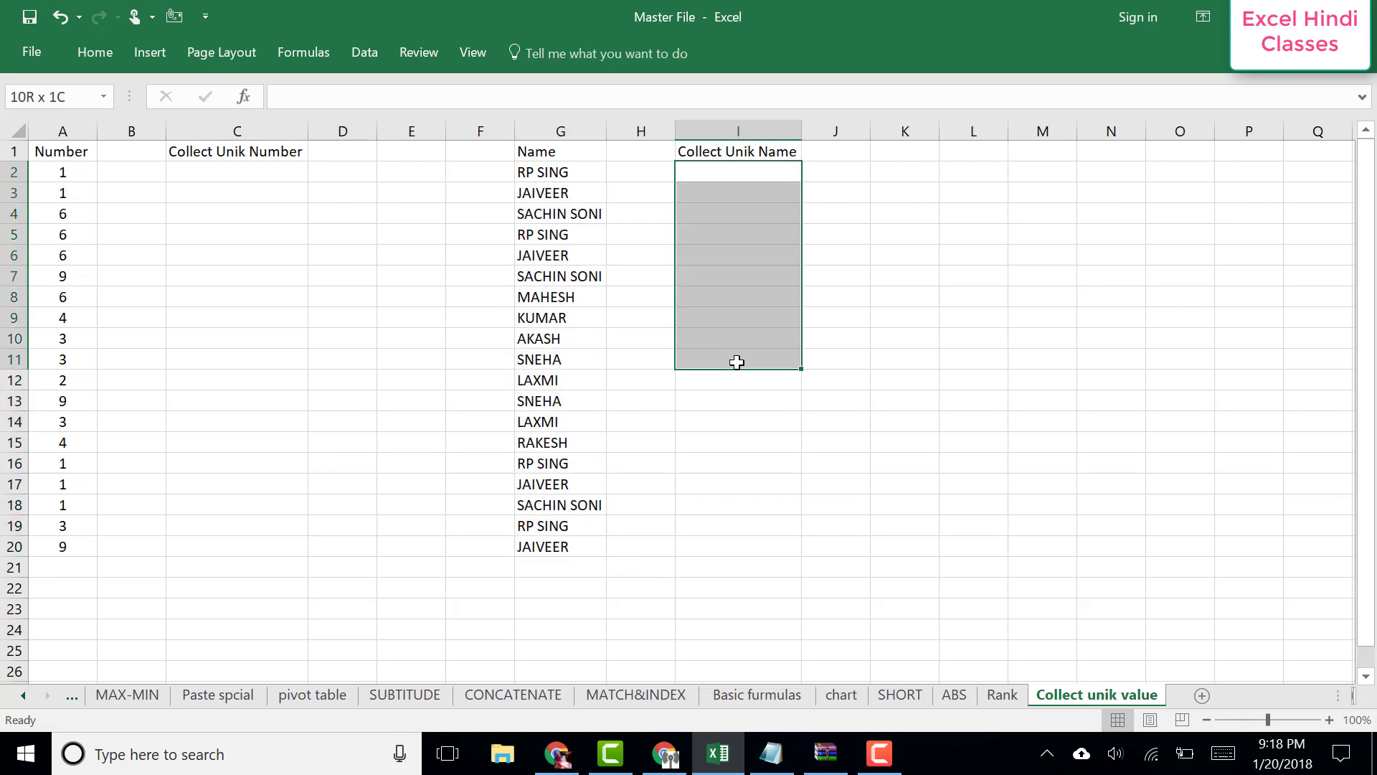
{"action": "left_click", "coordinate": [837, 362]}
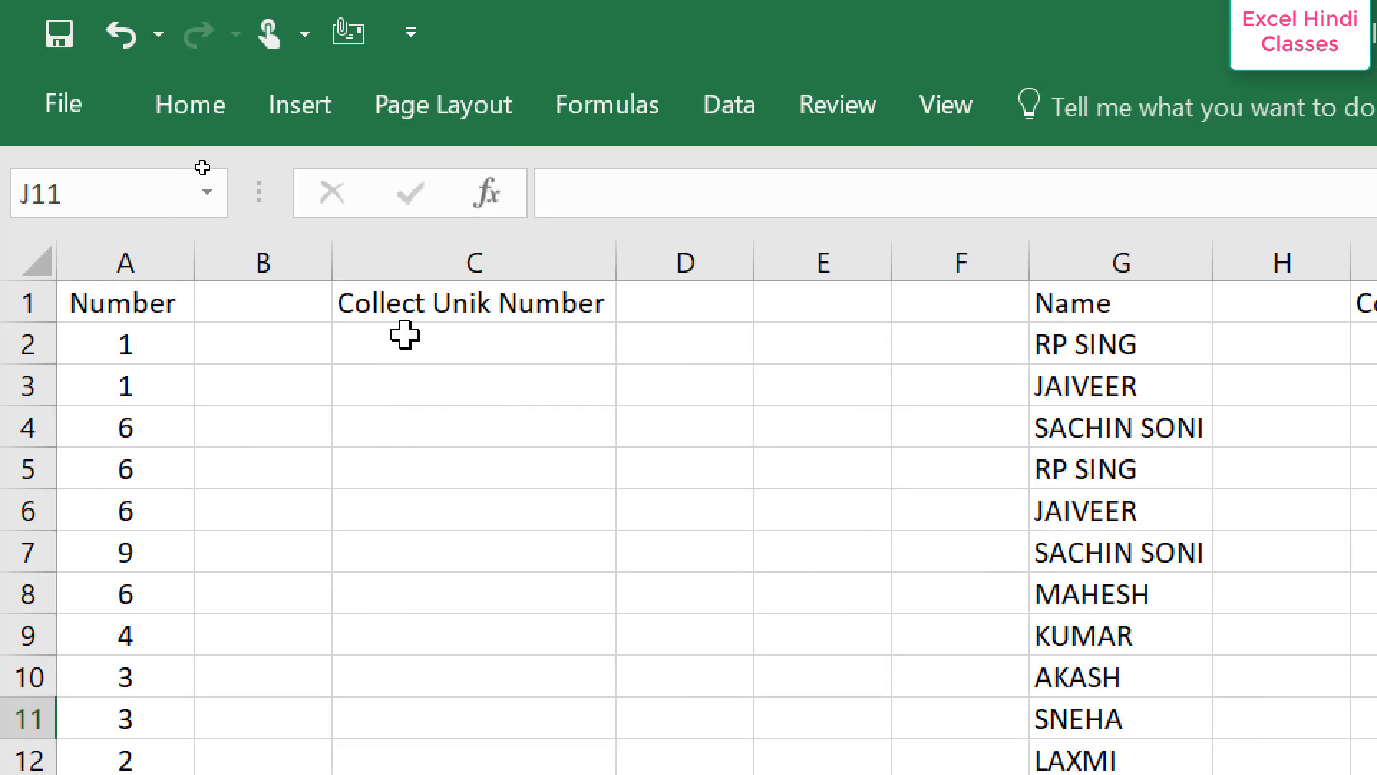
Begin the formula =INDEX( in C2 using the function autocomplete.
{"action": "left_click", "coordinate": [403, 337]}
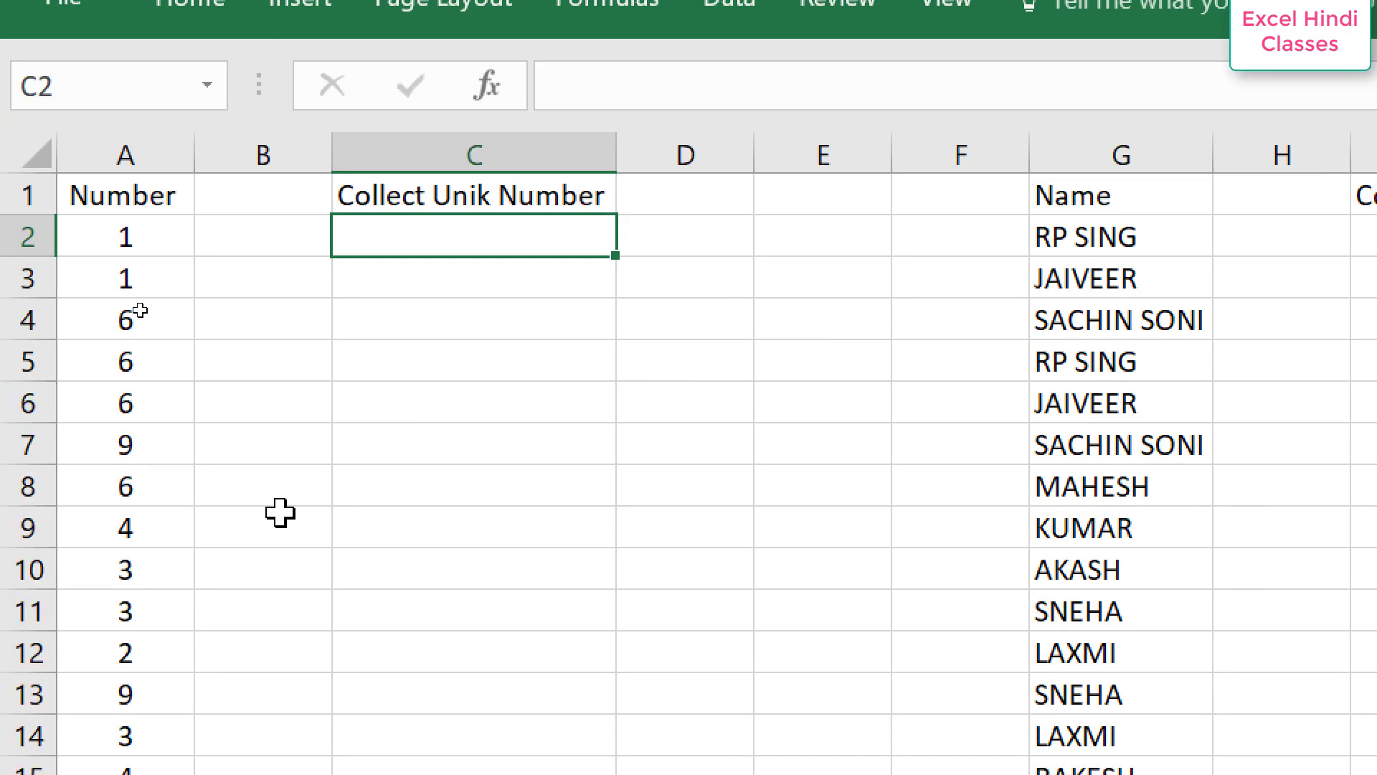
{"action": "type", "text": "="}
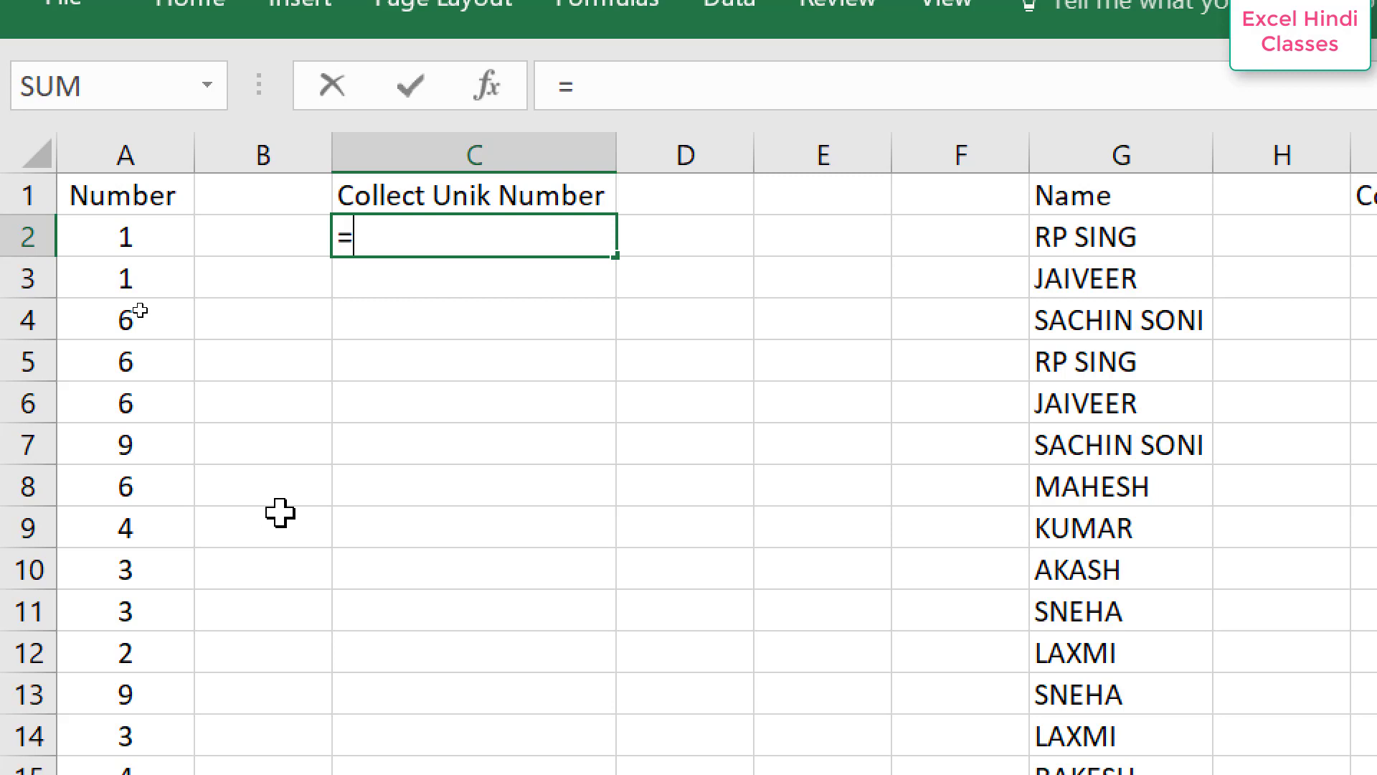
{"action": "type", "text": "i"}
{"action": "type", "text": "nde"}
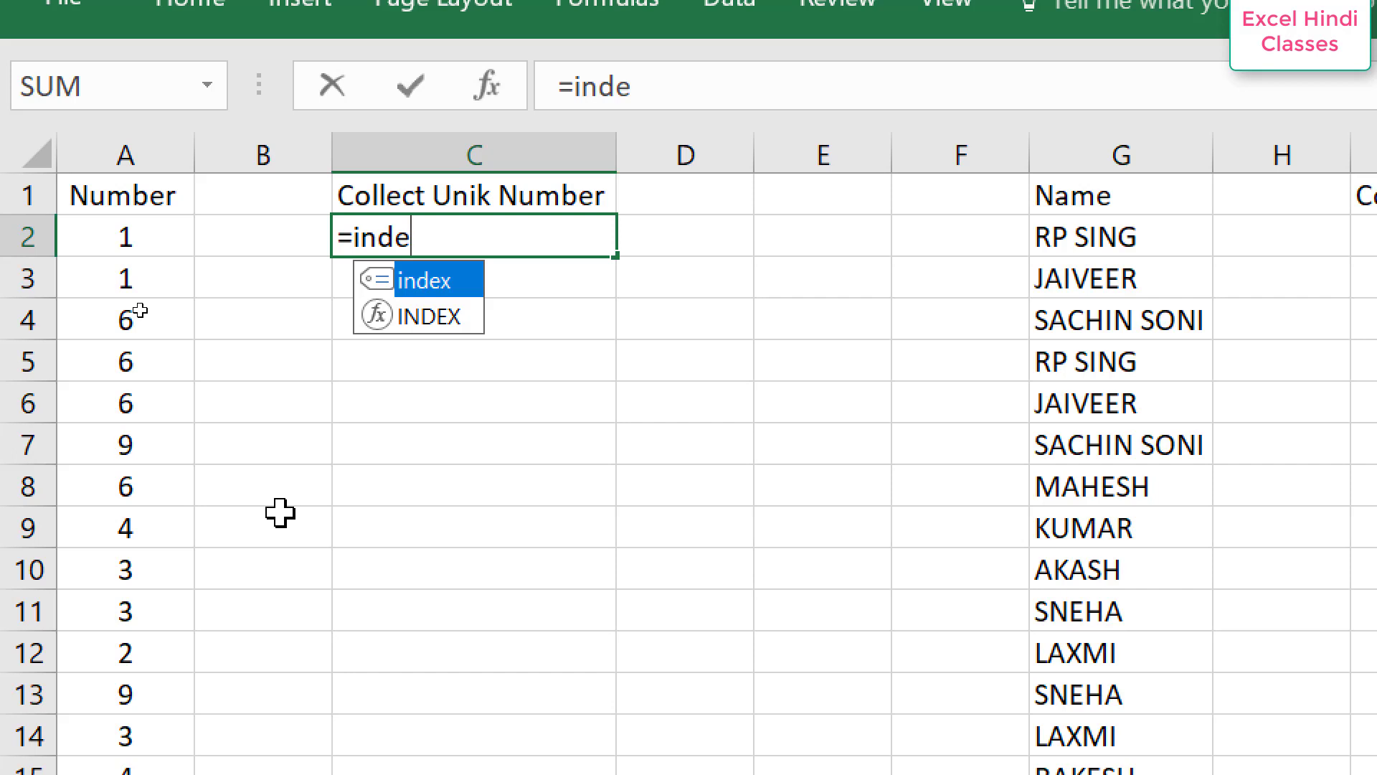
{"action": "type", "text": "x"}
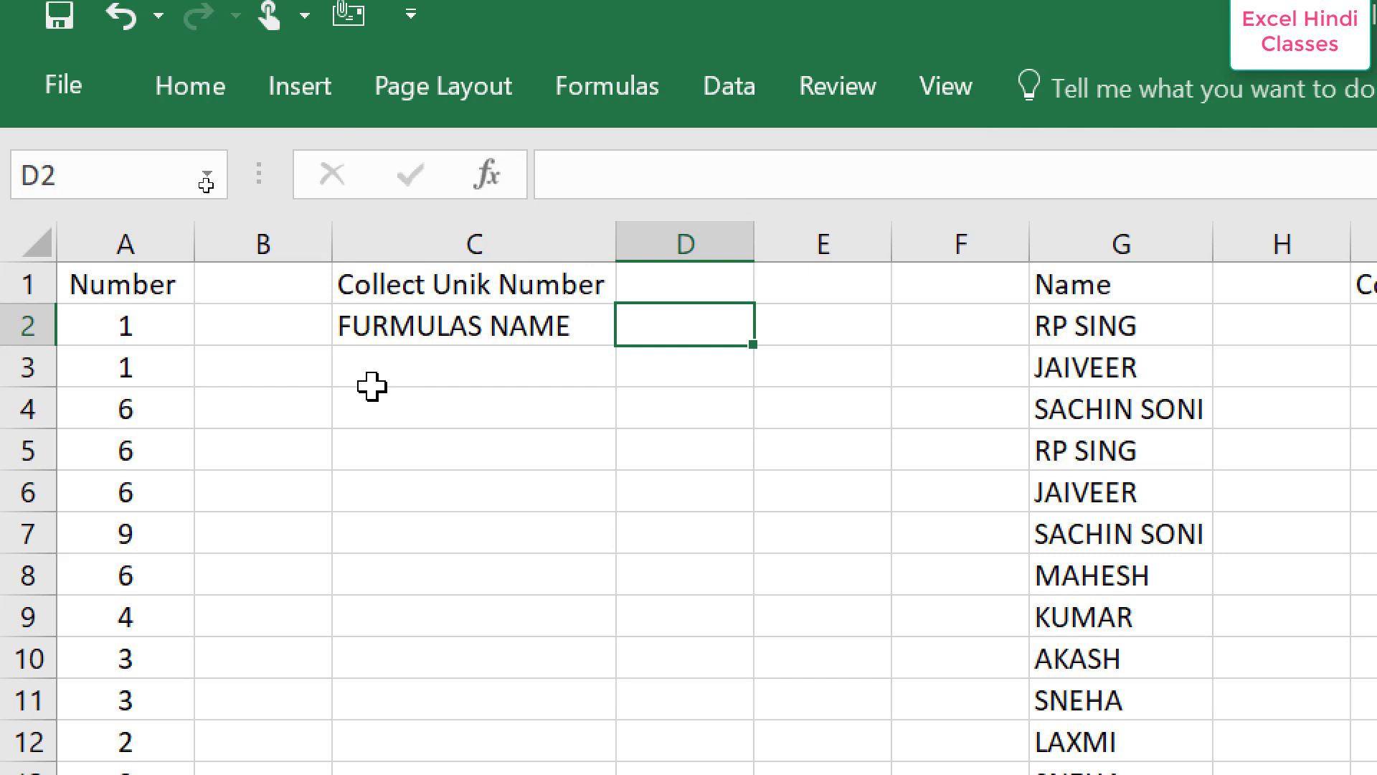
{"action": "left_click", "coordinate": [424, 332]}
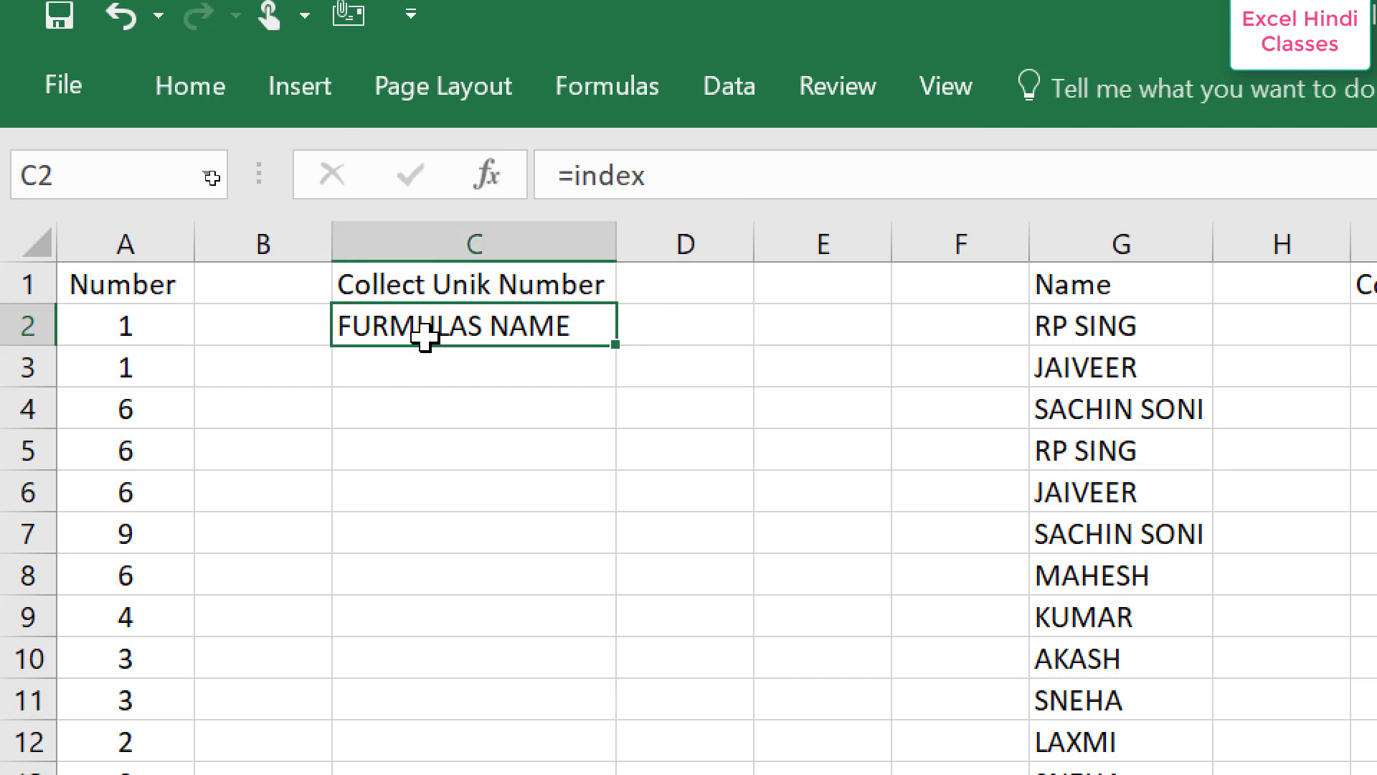
{"action": "type", "text": "=in"}
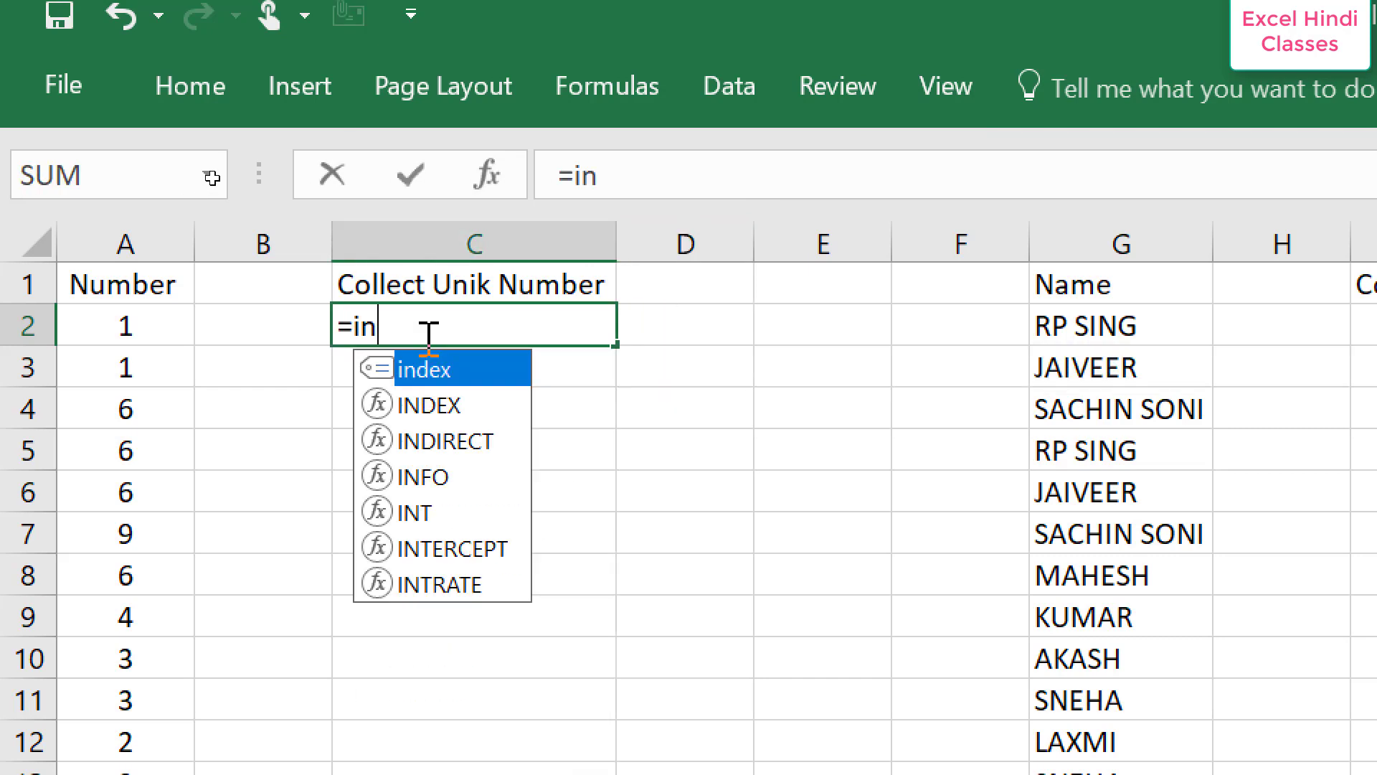
{"action": "key", "text": "Down"}
{"action": "key", "text": "Tab"}
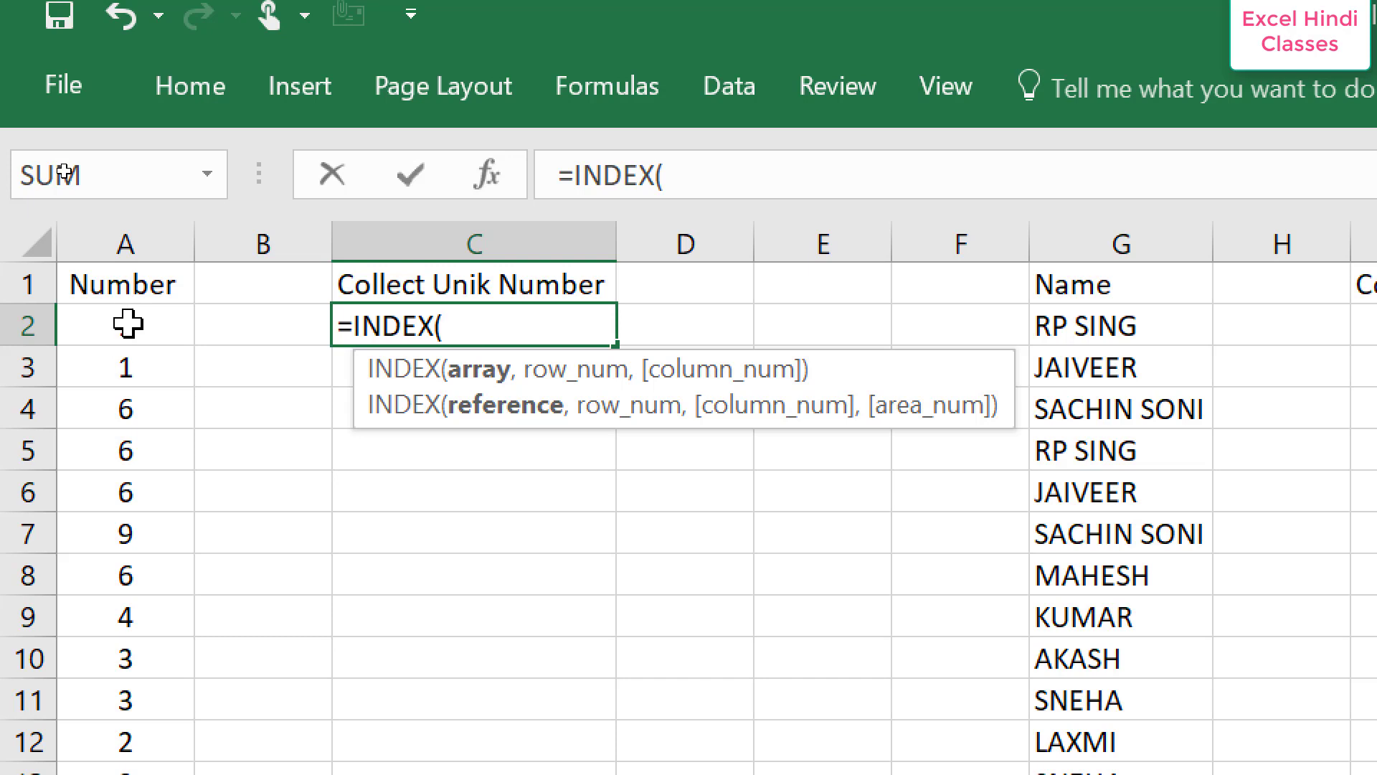
Add the locked range $A$2:$A$20, then MATCH(0, and COUNTIF( to the C2 formula.
{"action": "left_click", "coordinate": [127, 324]}
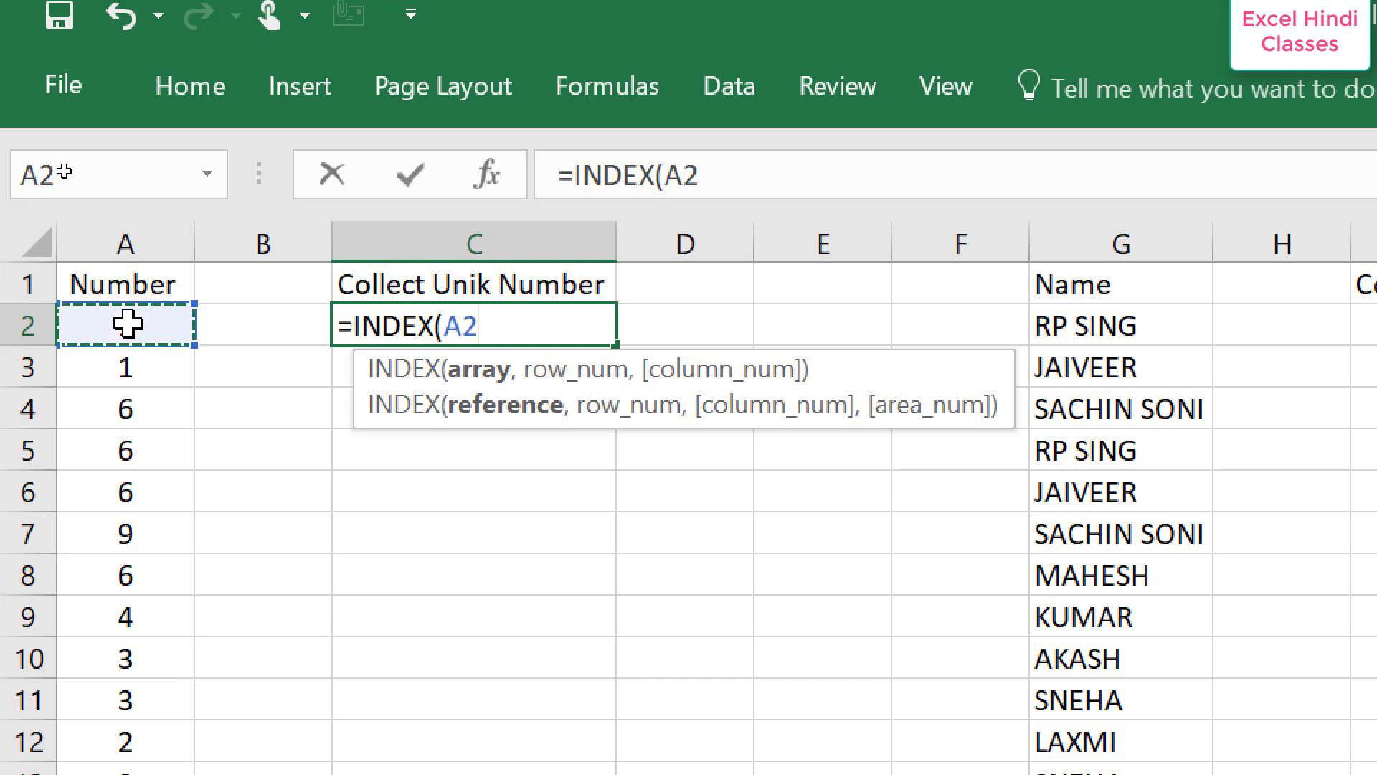
{"action": "key", "text": "ctrl+shift+Down"}
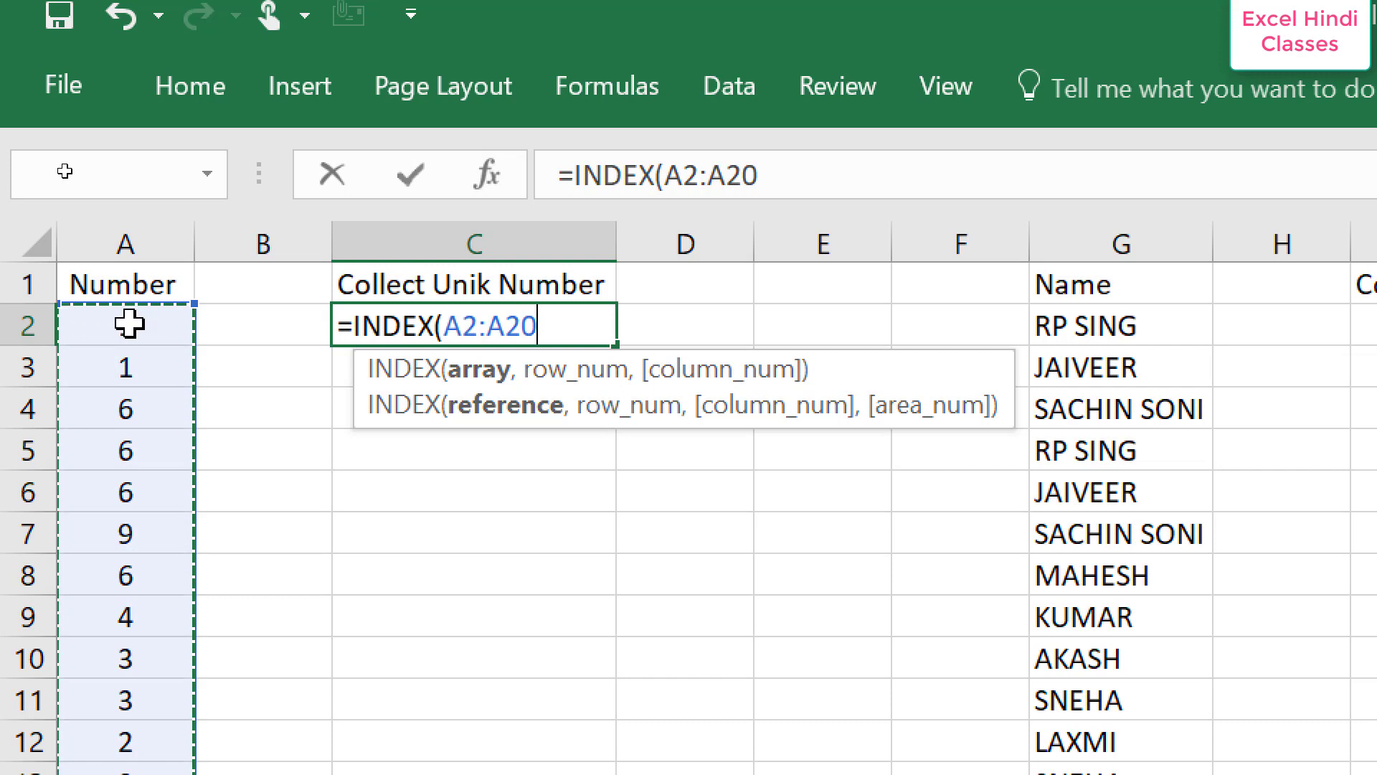
{"action": "key", "text": "F4"}
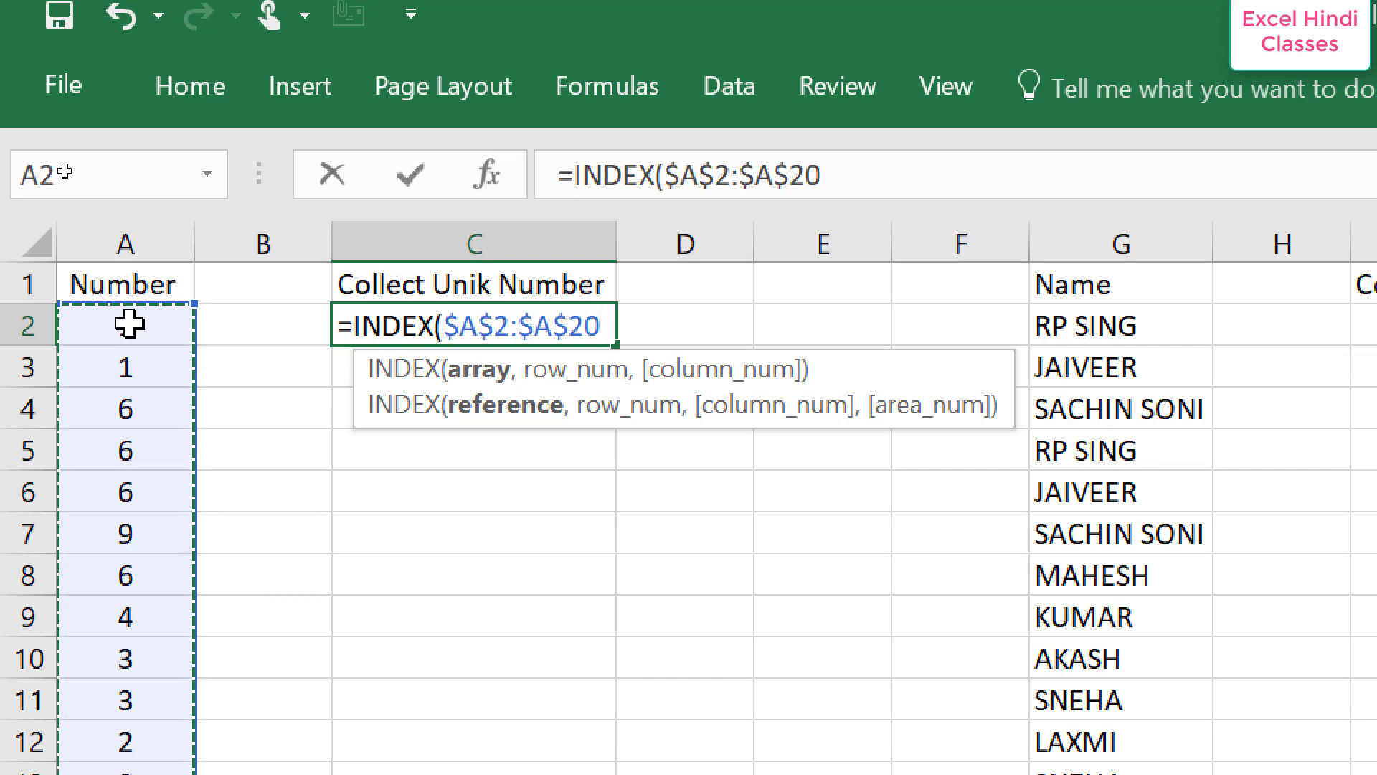
{"action": "type", "text": ","}
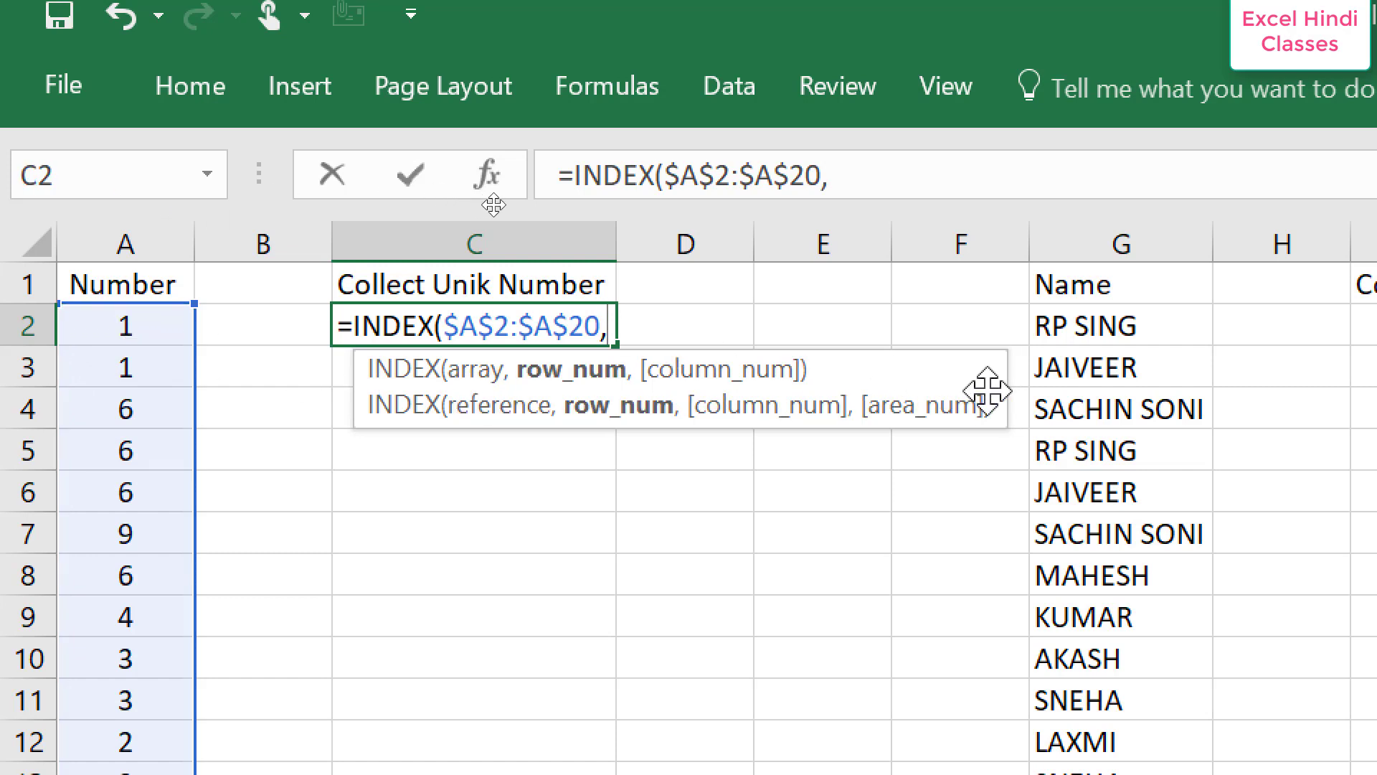
{"action": "type", "text": "match"}
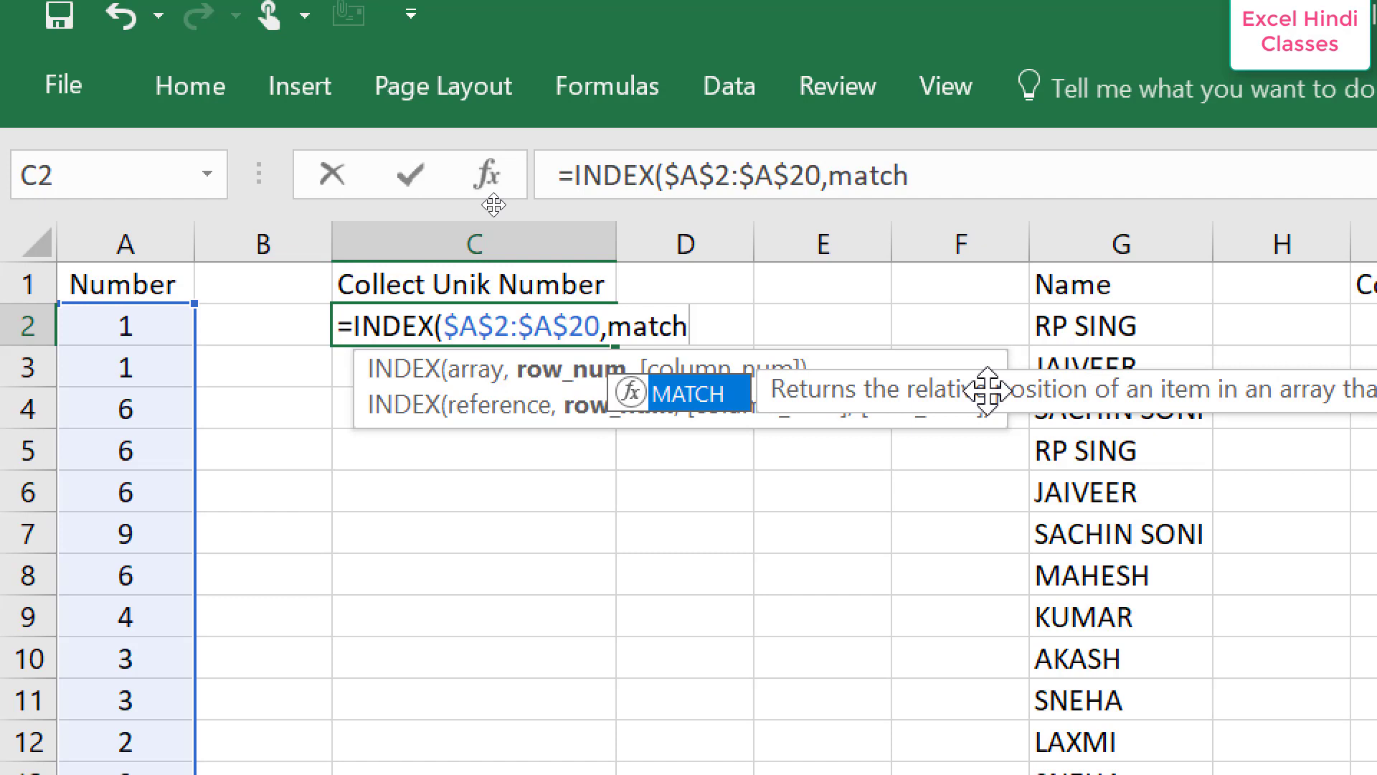
{"action": "key", "text": "Tab"}
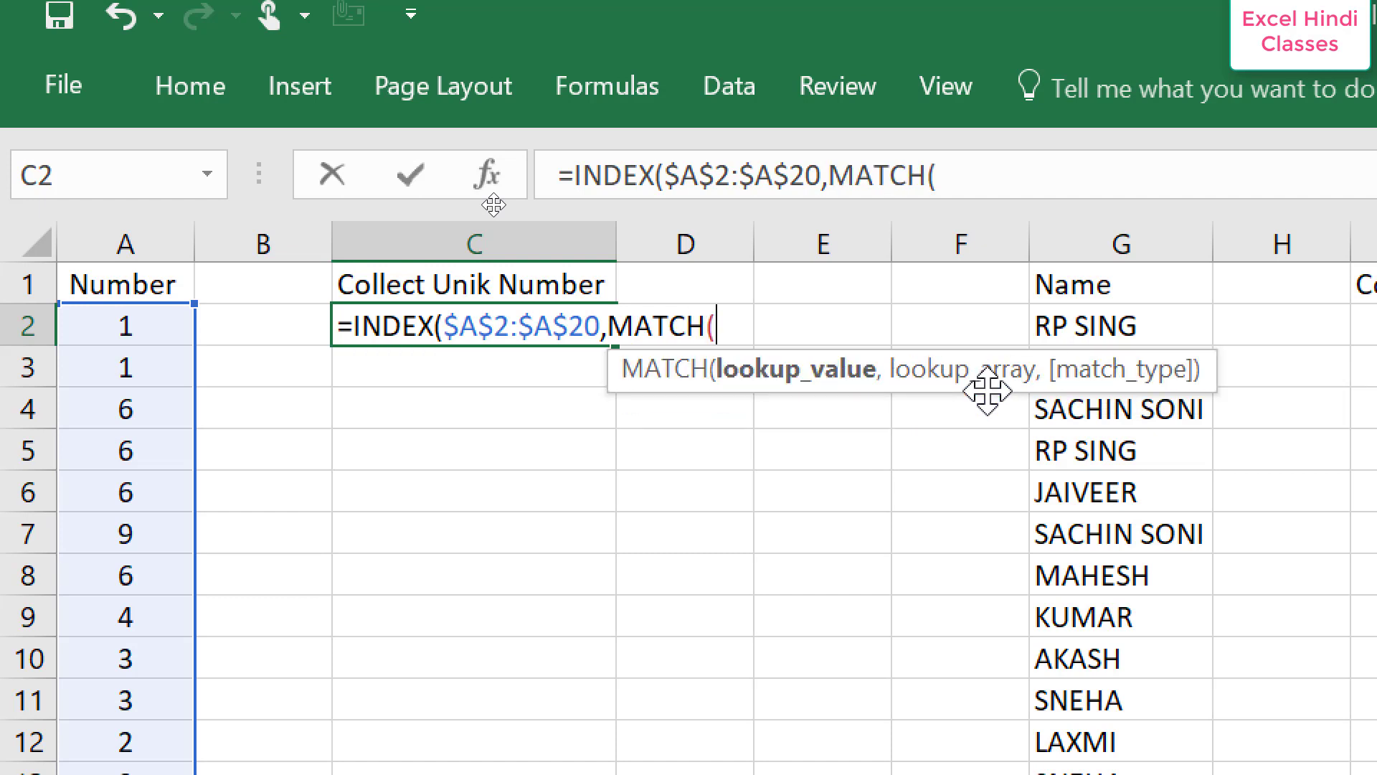
{"action": "type", "text": "0"}
{"action": "type", "text": ","}
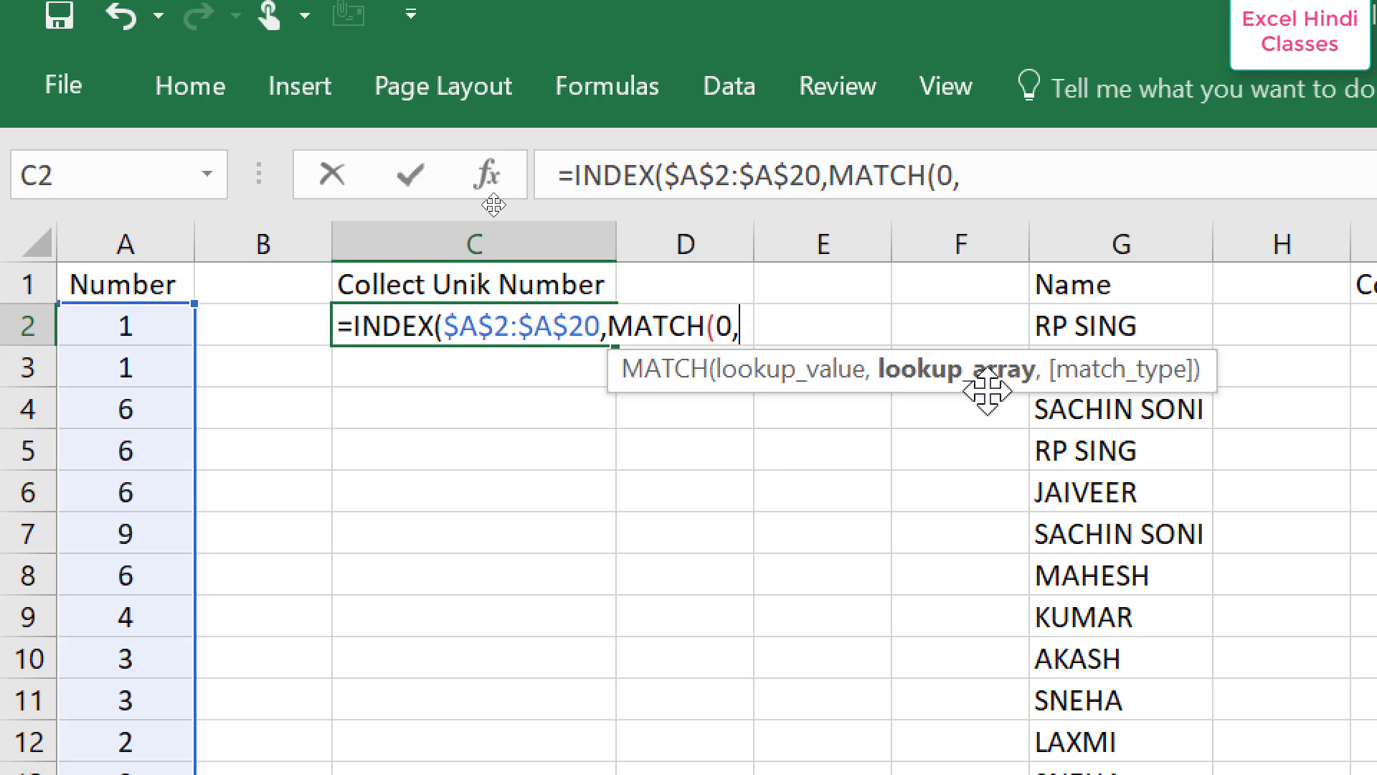
{"action": "type", "text": "coun"}
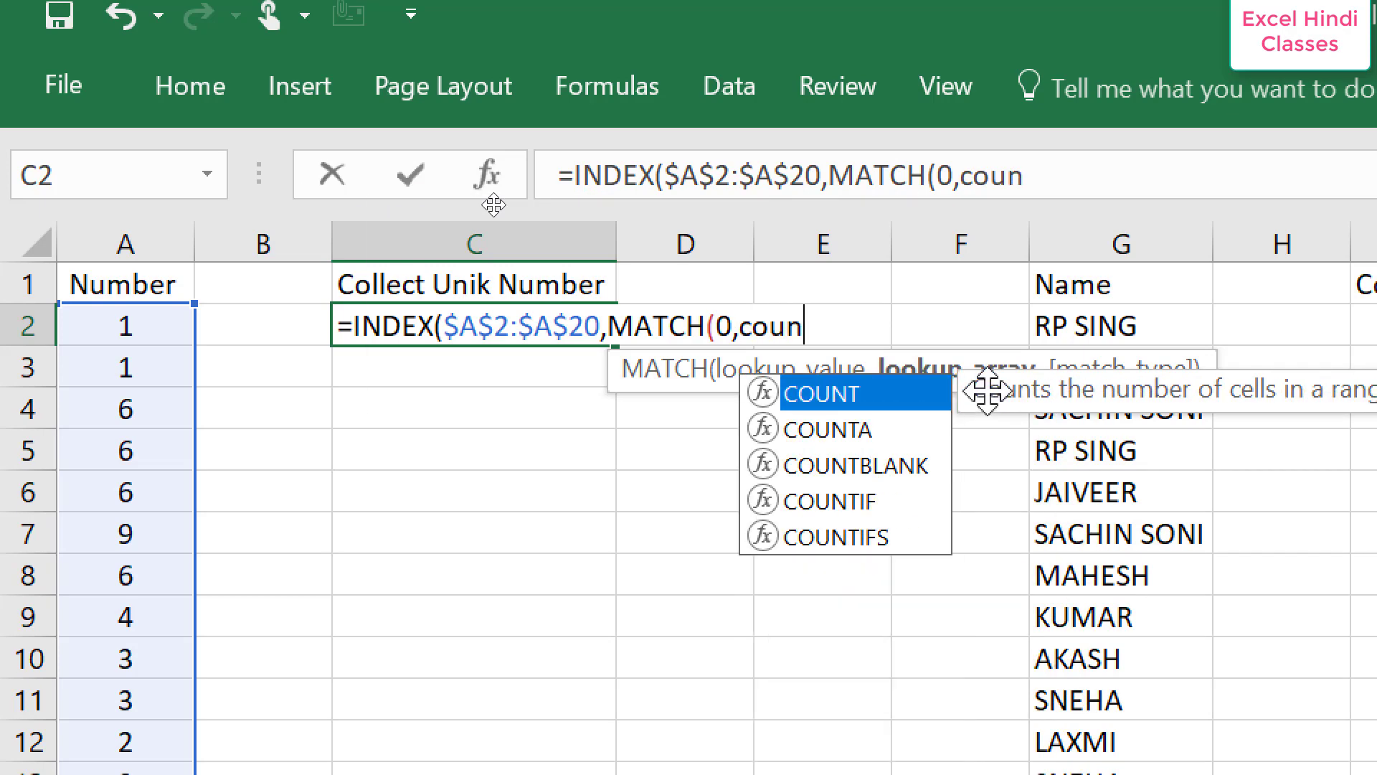
{"action": "key", "text": "Down"}
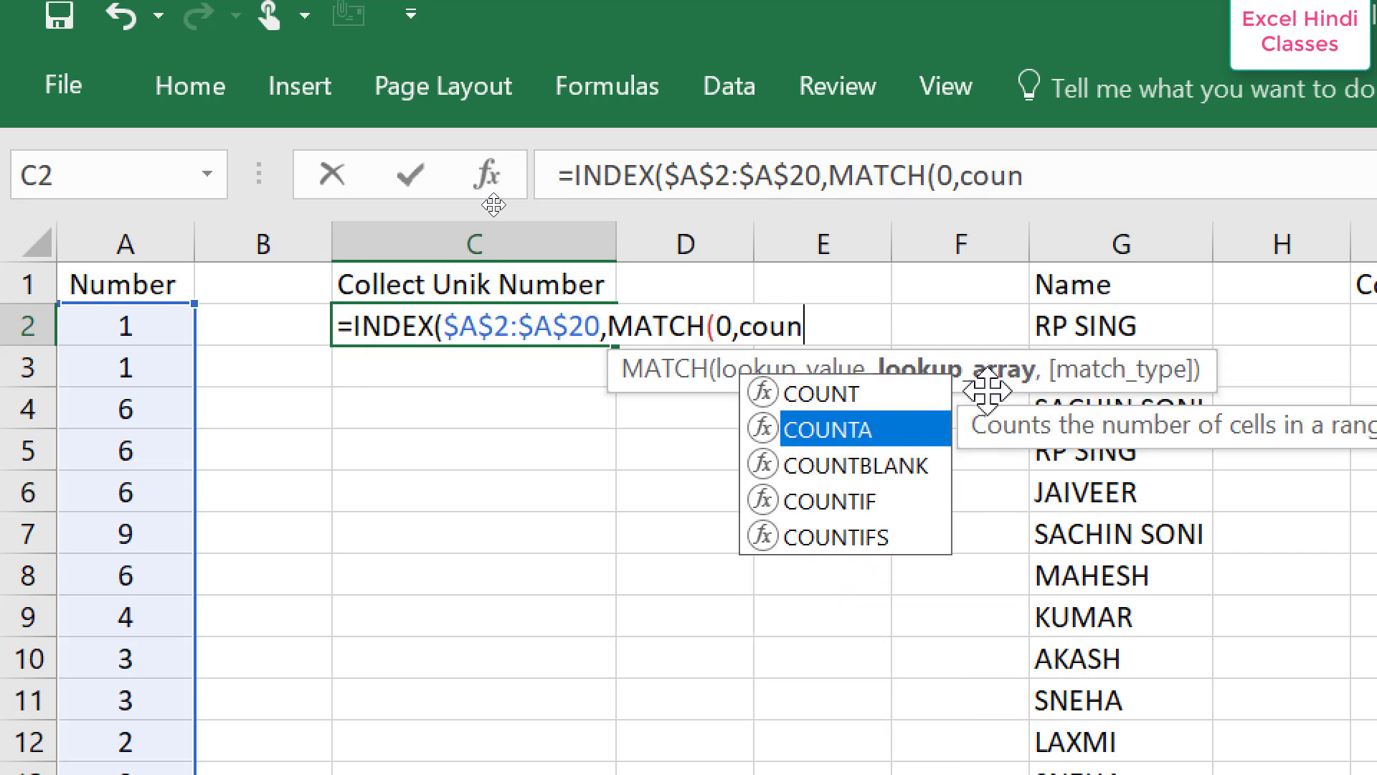
{"action": "key", "text": "Down"}
{"action": "key", "text": "Down"}
{"action": "key", "text": "Down"}
{"action": "key", "text": "Up"}
{"action": "key", "text": "Tab"}
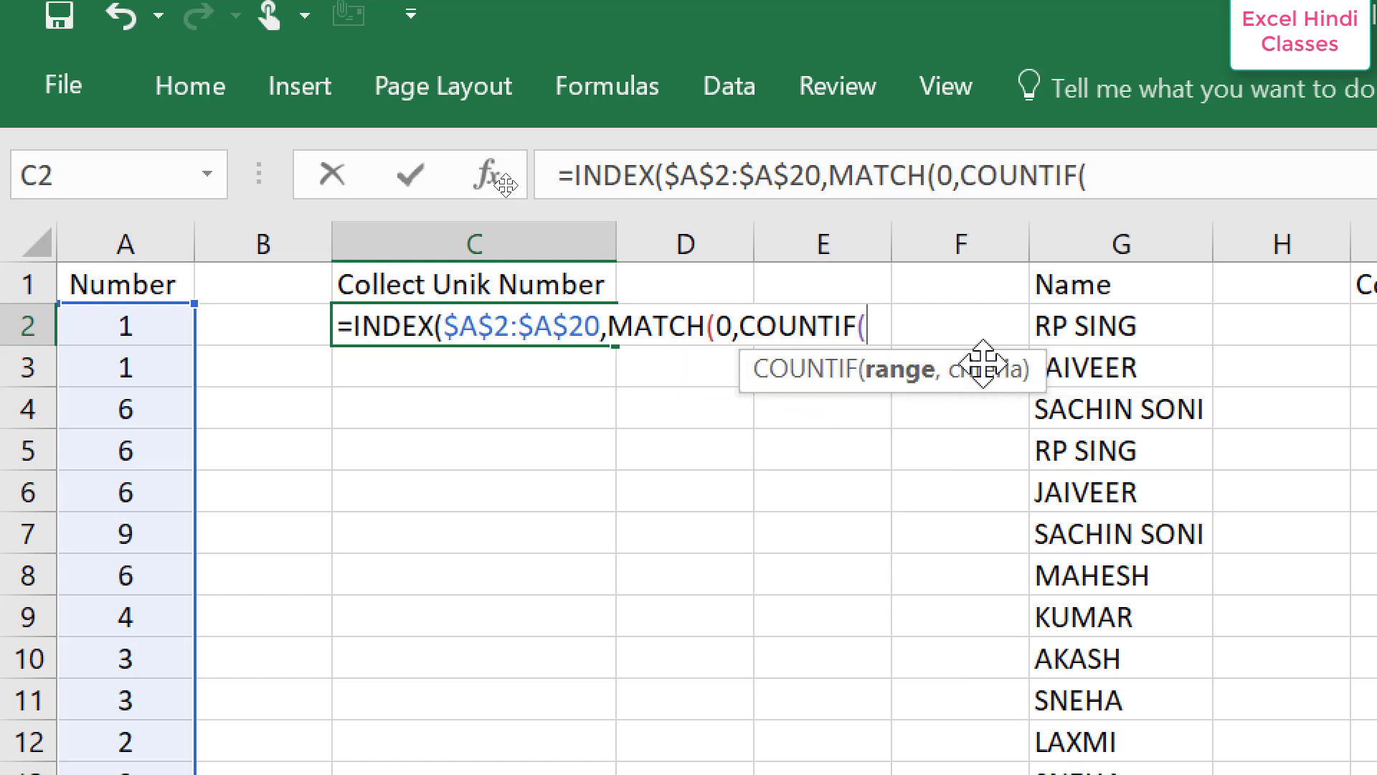
Finish the formula with COUNTIF($C$1:C1,$A$2:$A$20),0)) and enter it in C2.
{"action": "left_click", "coordinate": [449, 285]}
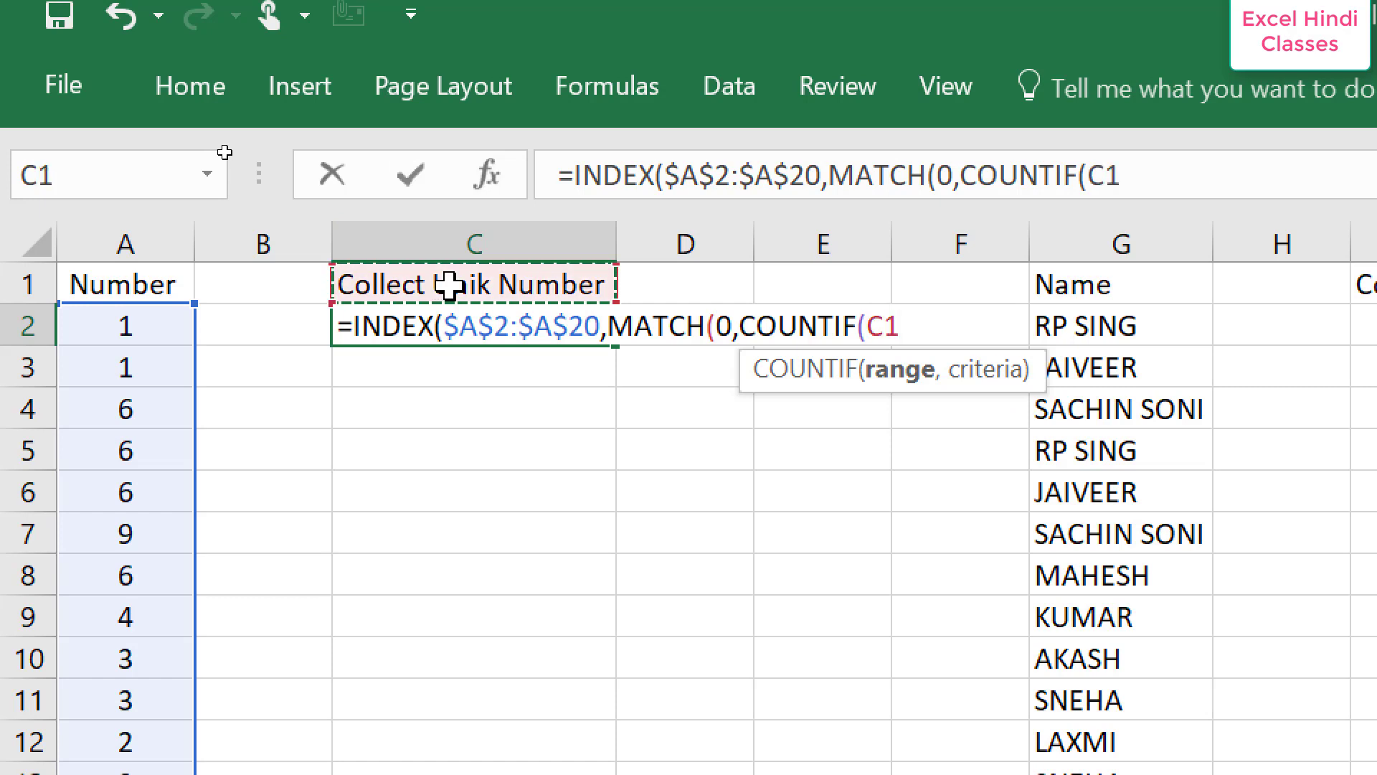
{"action": "type", "text": ":C1,"}
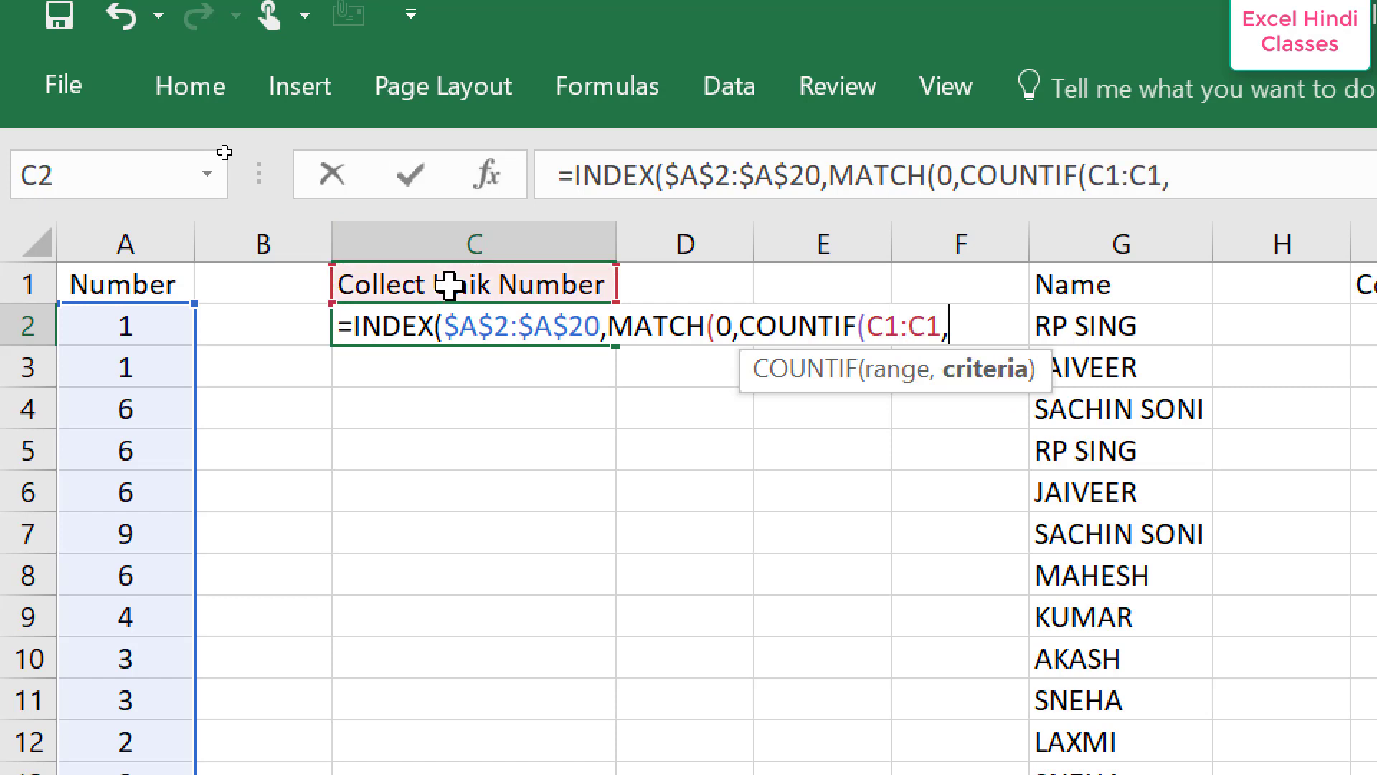
{"action": "left_click", "coordinate": [882, 321]}
{"action": "key", "text": "F4"}
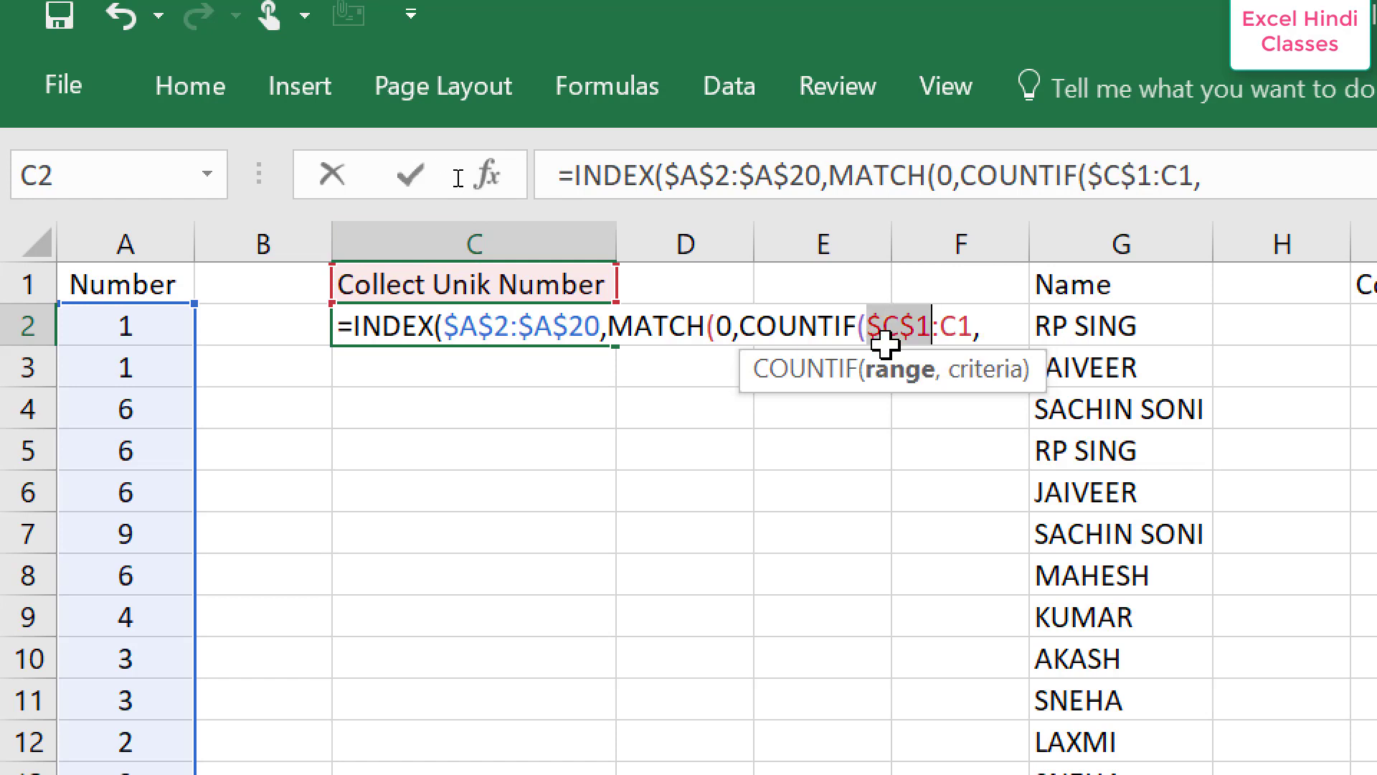
{"action": "left_click", "coordinate": [981, 327]}
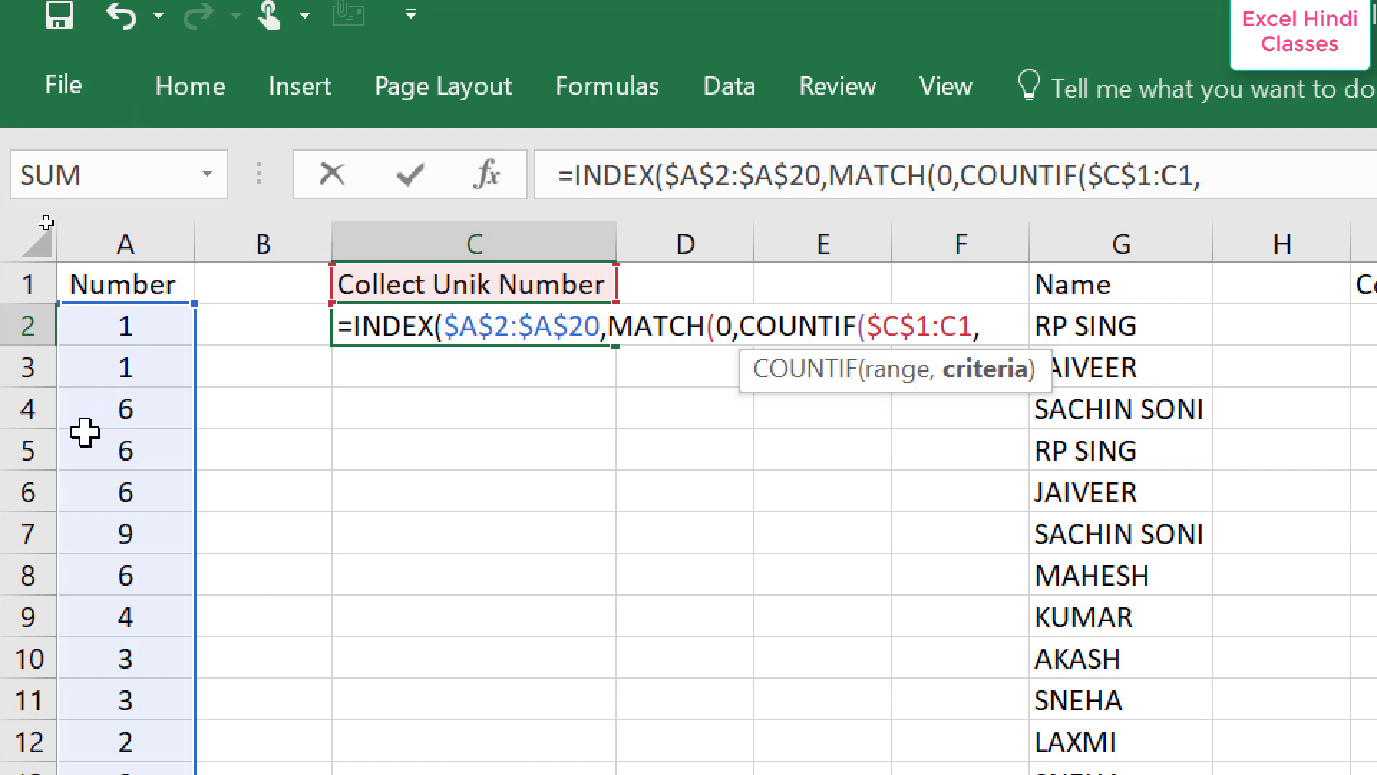
{"action": "left_click", "coordinate": [118, 325]}
{"action": "key", "text": "ctrl+shift+Down"}
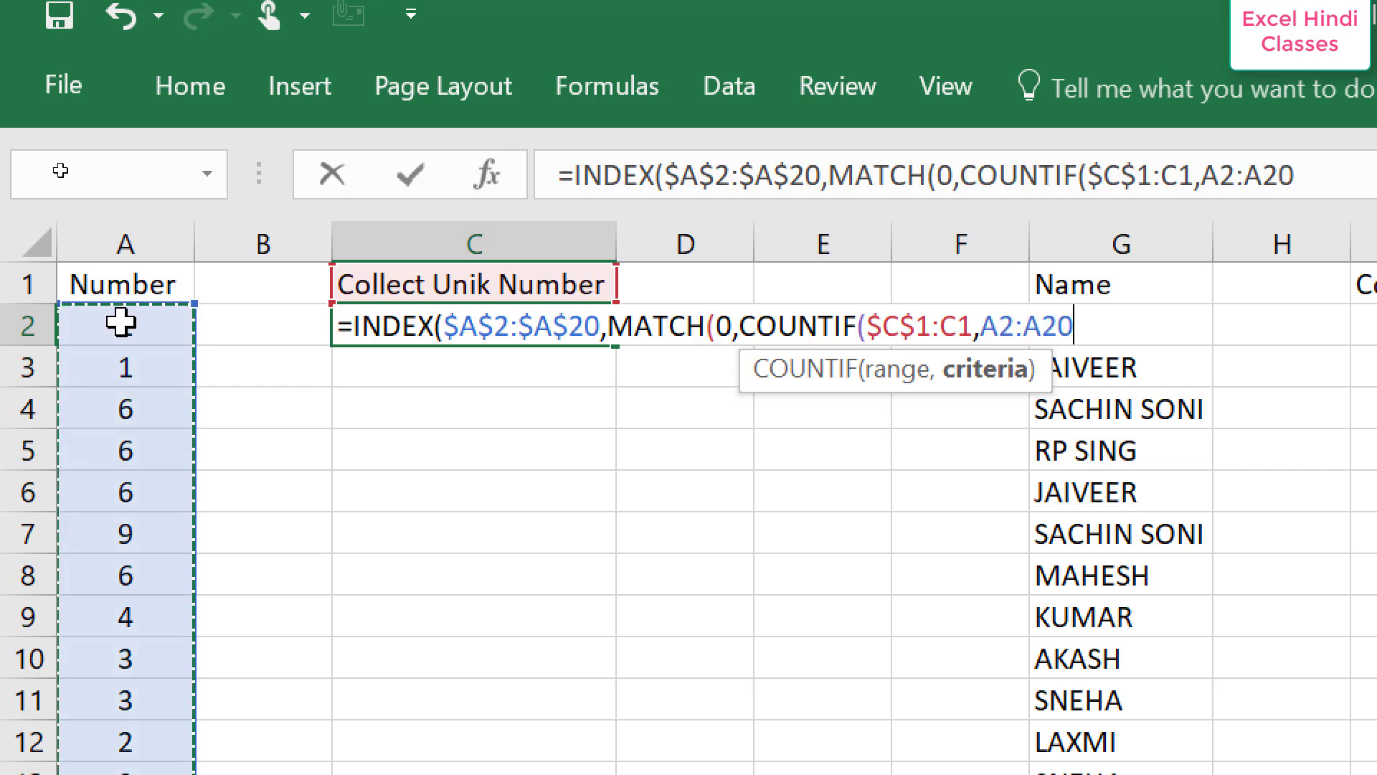
{"action": "key", "text": "F4"}
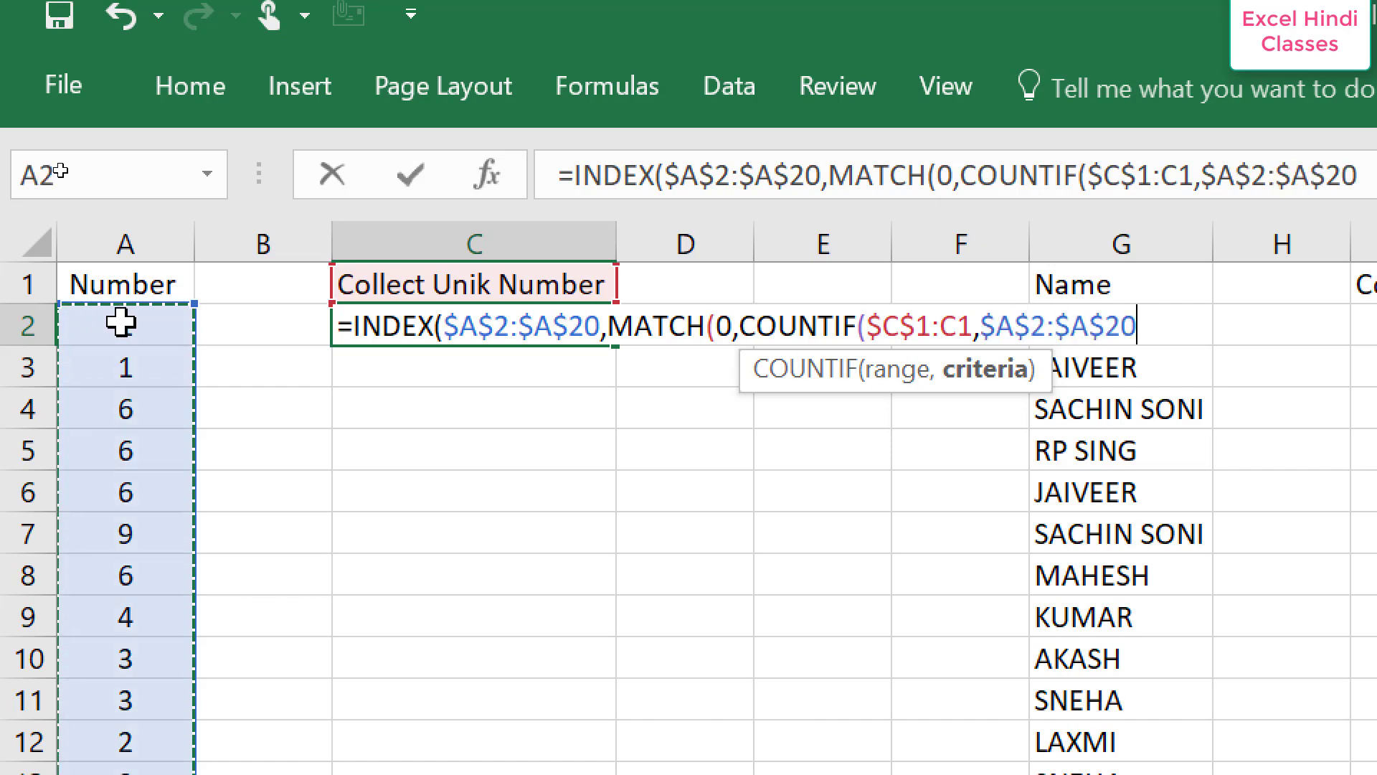
{"action": "type", "text": ")"}
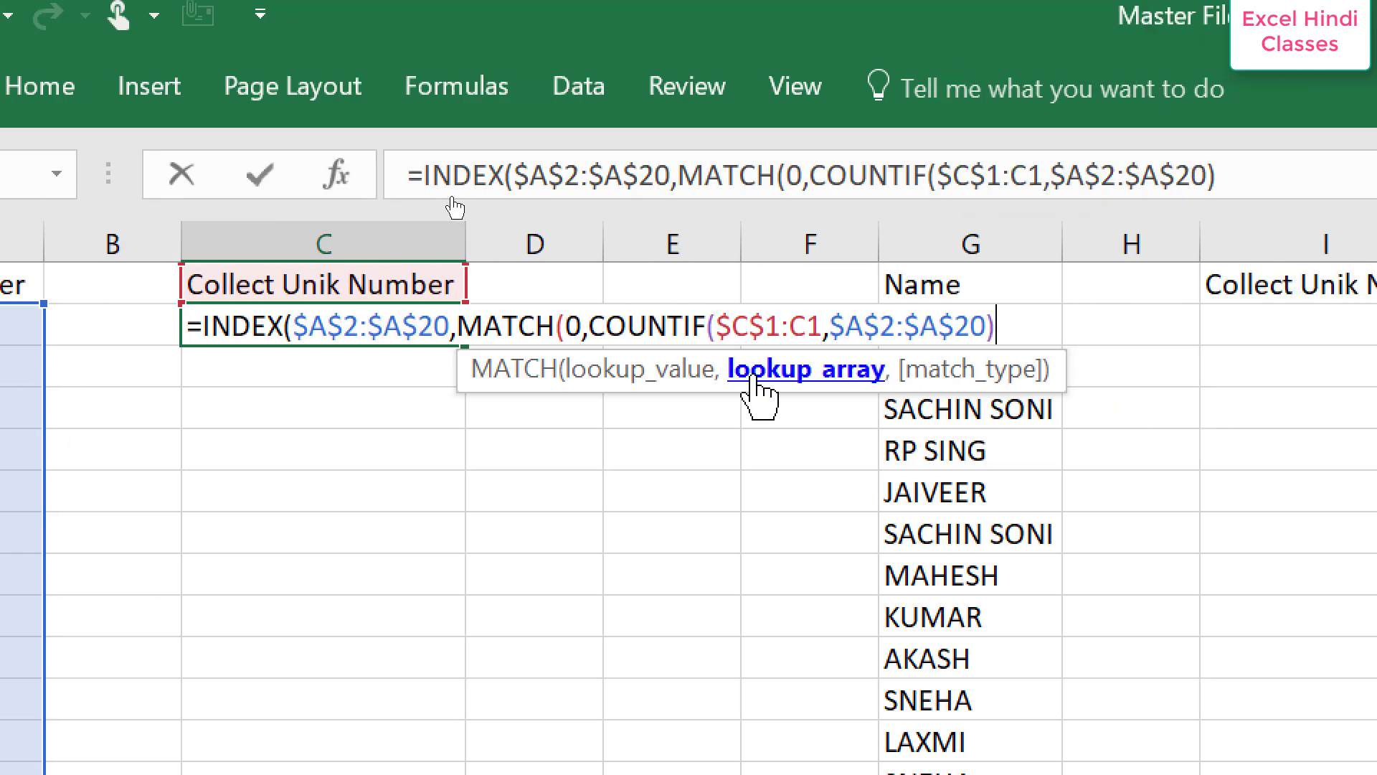
{"action": "type", "text": ","}
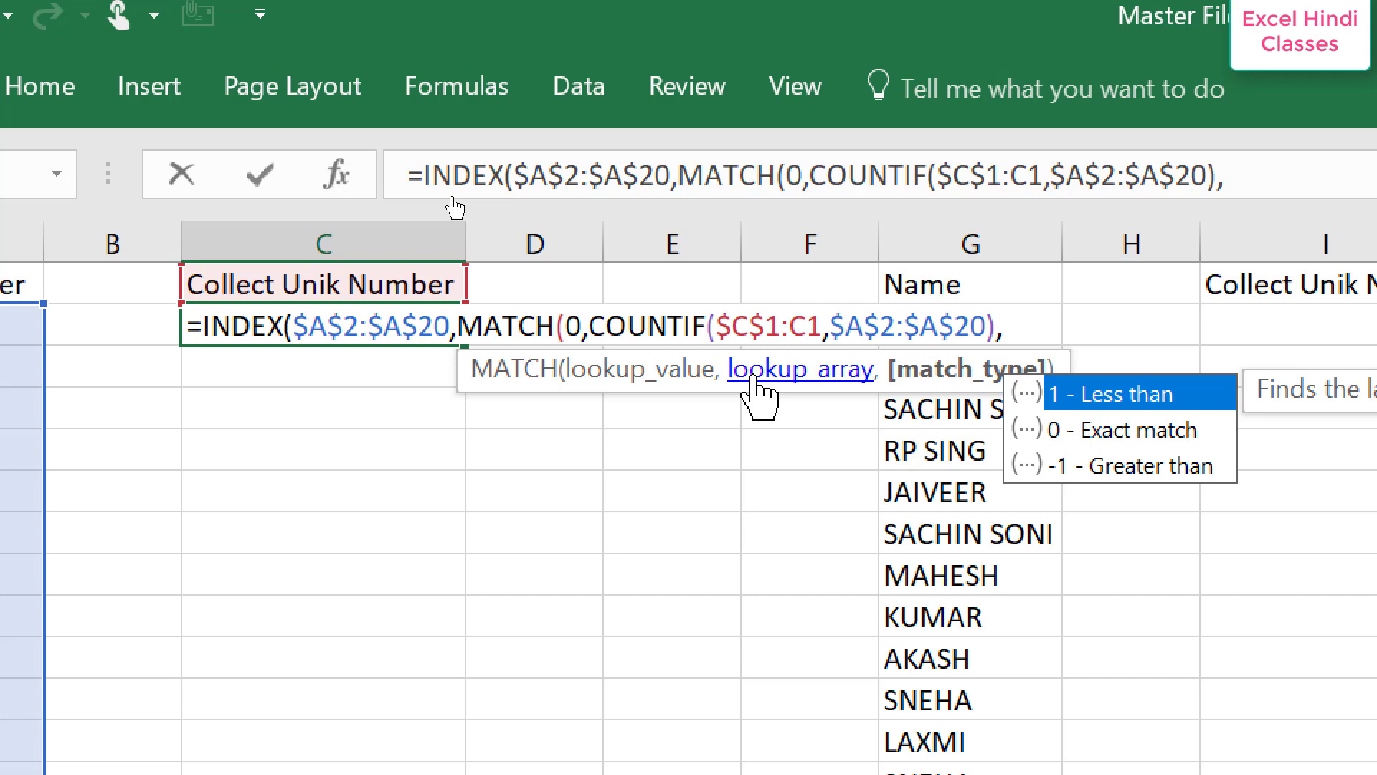
{"action": "type", "text": "0)"}
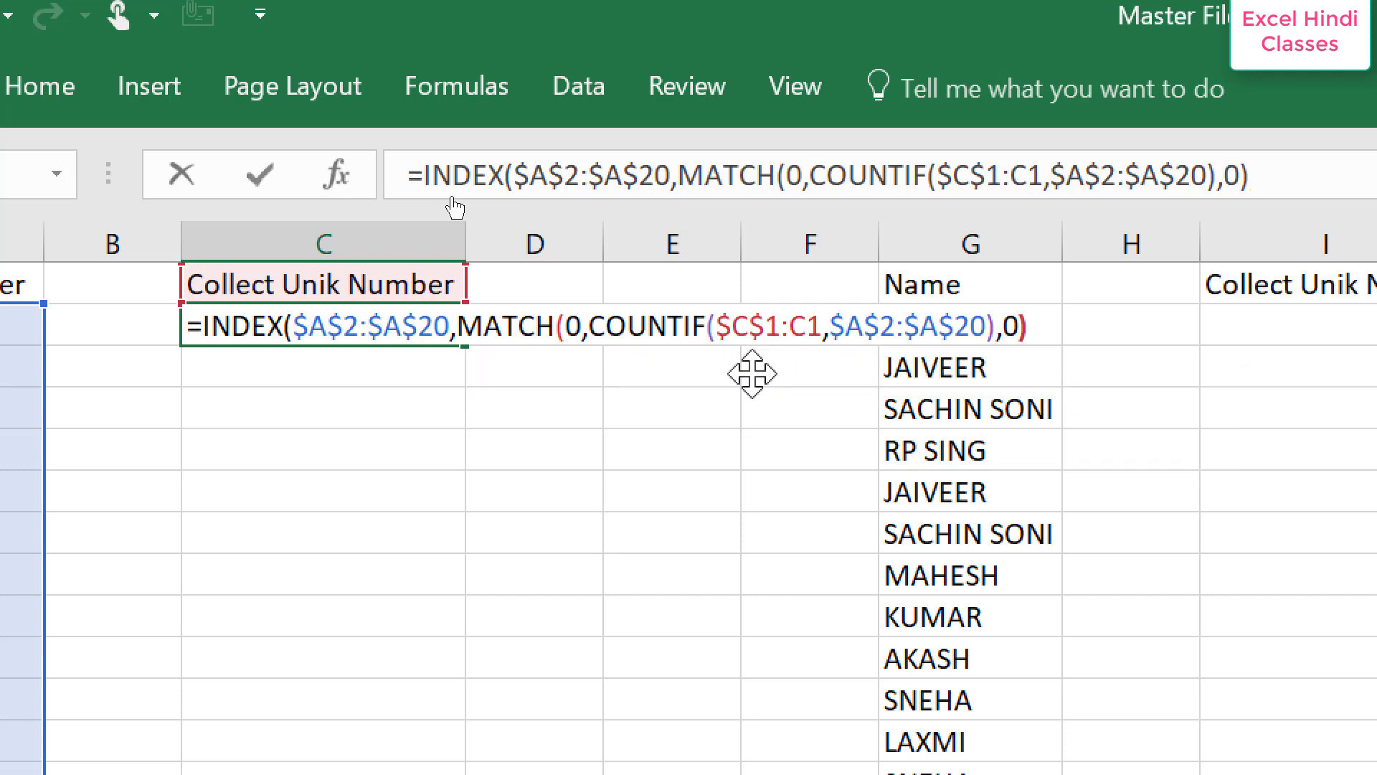
{"action": "type", "text": ")"}
{"action": "key", "text": "Return"}
Re-enter the C2 formula with Ctrl+Shift+Enter as an array formula, now returning 1.
{"action": "key", "text": "Left"}
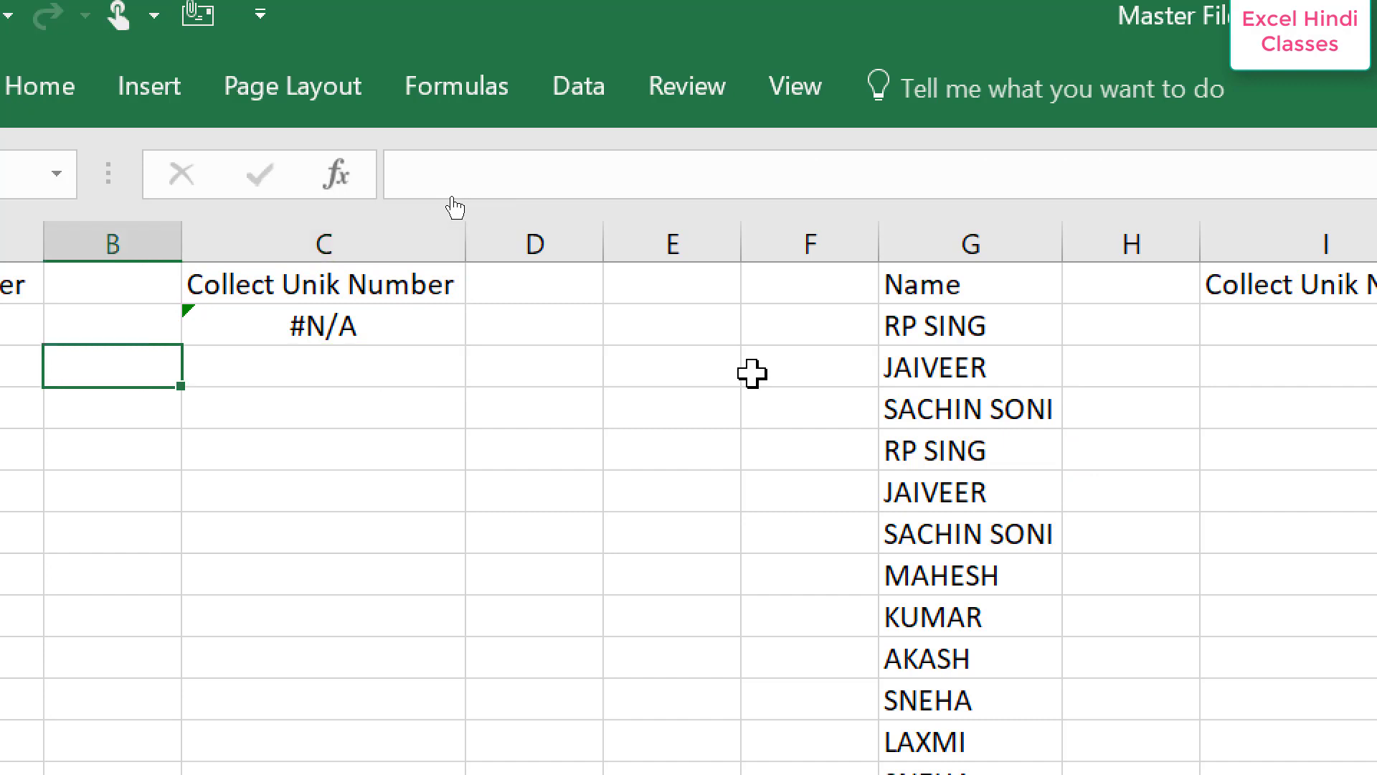
{"action": "key", "text": "Left"}
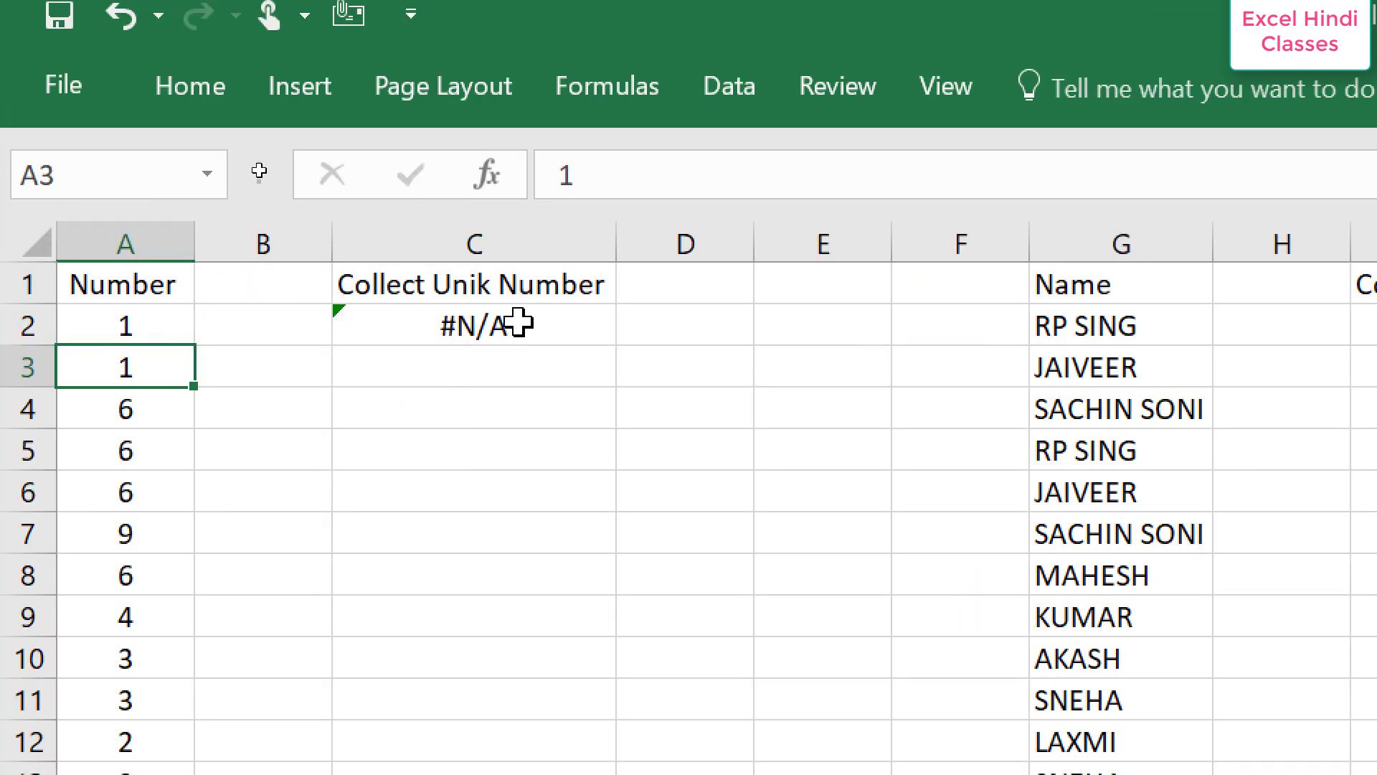
{"action": "left_click", "coordinate": [518, 323]}
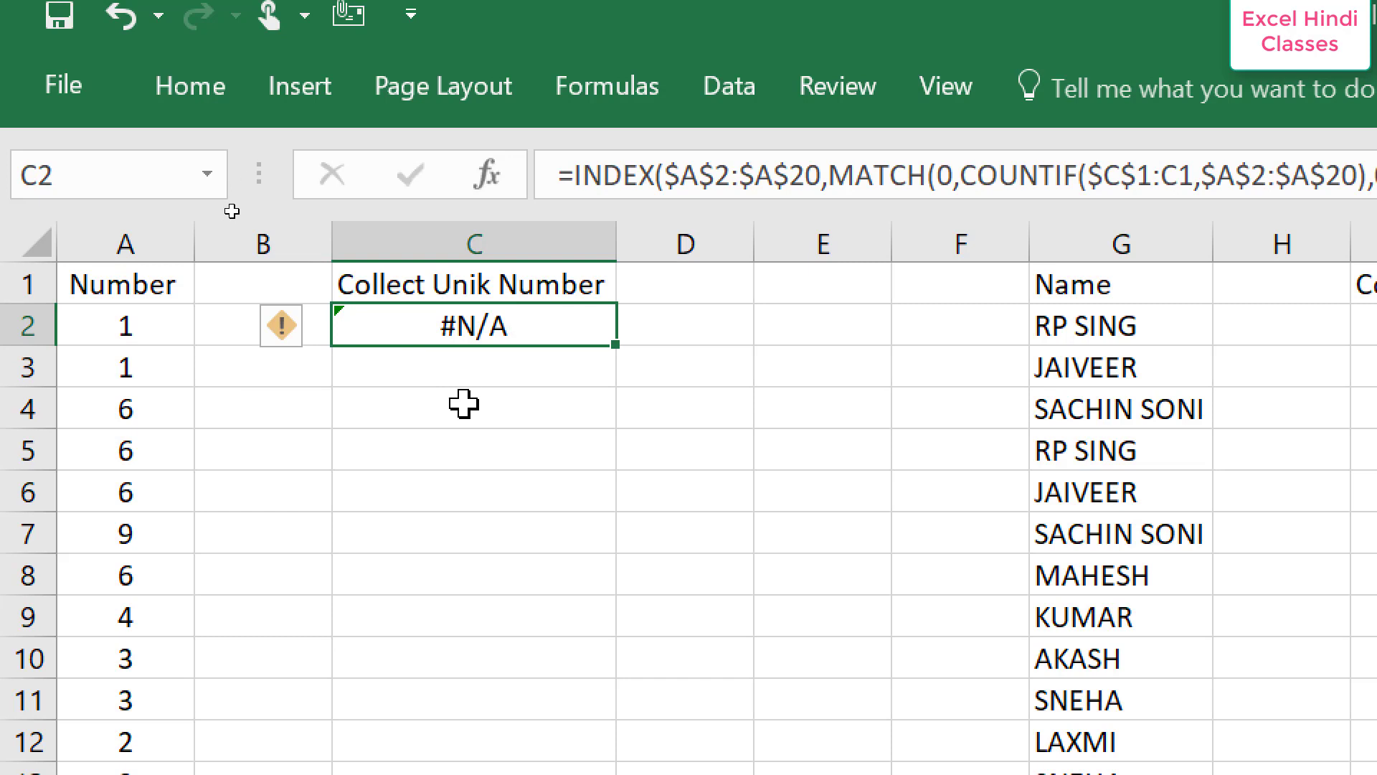
{"action": "key", "text": "F2"}
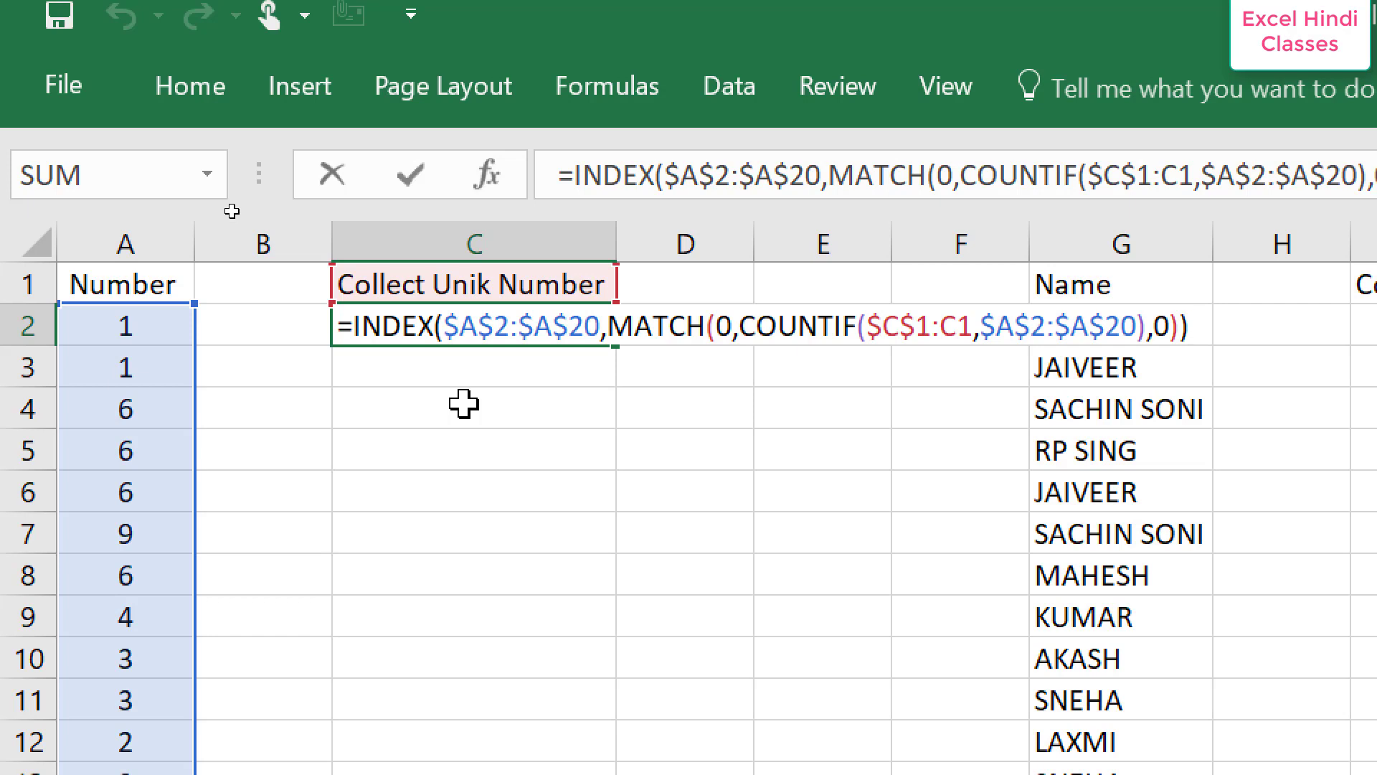
{"action": "key", "text": "ctrl+shift+Return"}
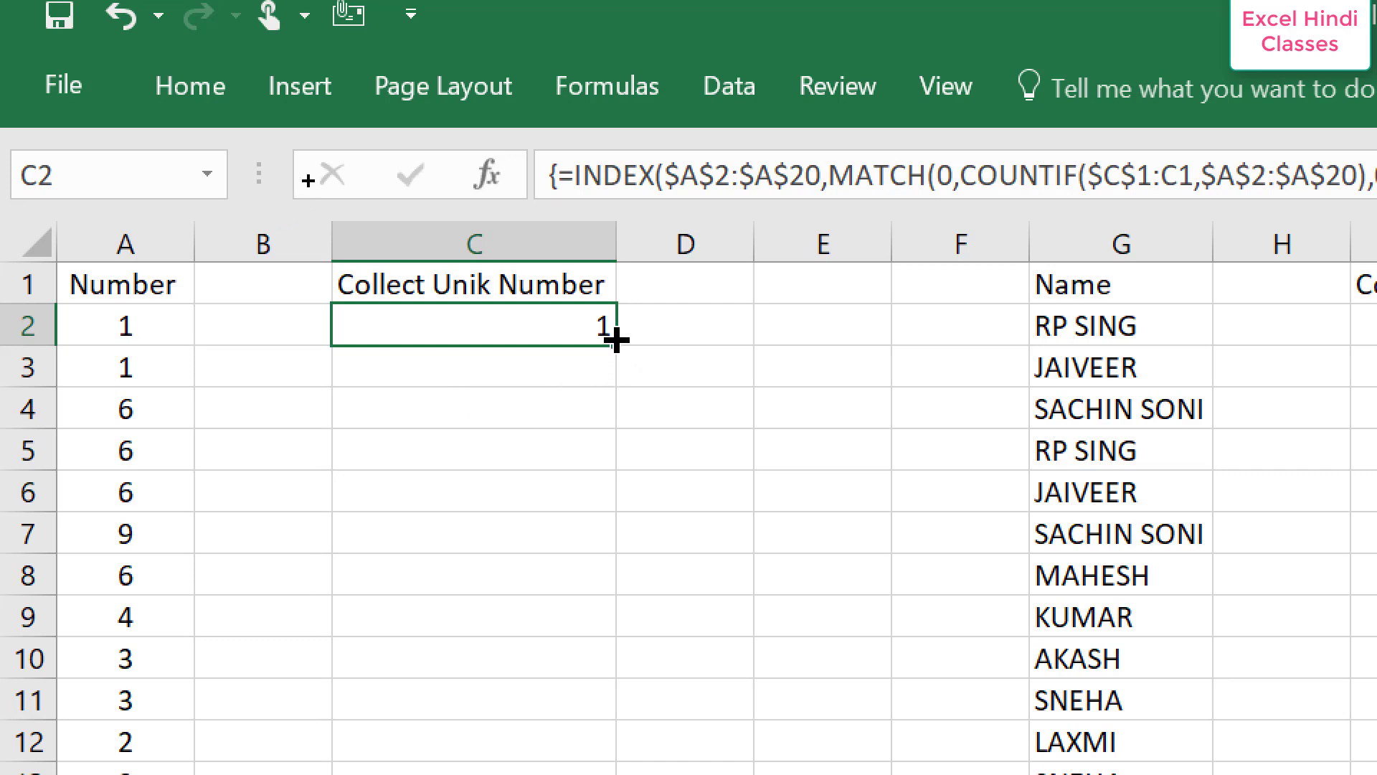
Fill the C2 array formula down to C20 and check results 1, 6, 9, 4, 3, 2, then #N/A.
{"action": "mouse_move", "coordinate": [615, 340]}
{"action": "left_mouse_down"}
{"action": "mouse_move", "coordinate": [584, 676]}
{"action": "mouse_move", "coordinate": [615, 677]}
{"action": "mouse_move", "coordinate": [621, 652]}
{"action": "mouse_move", "coordinate": [581, 553]}
{"action": "mouse_move", "coordinate": [583, 586]}
{"action": "left_mouse_up"}
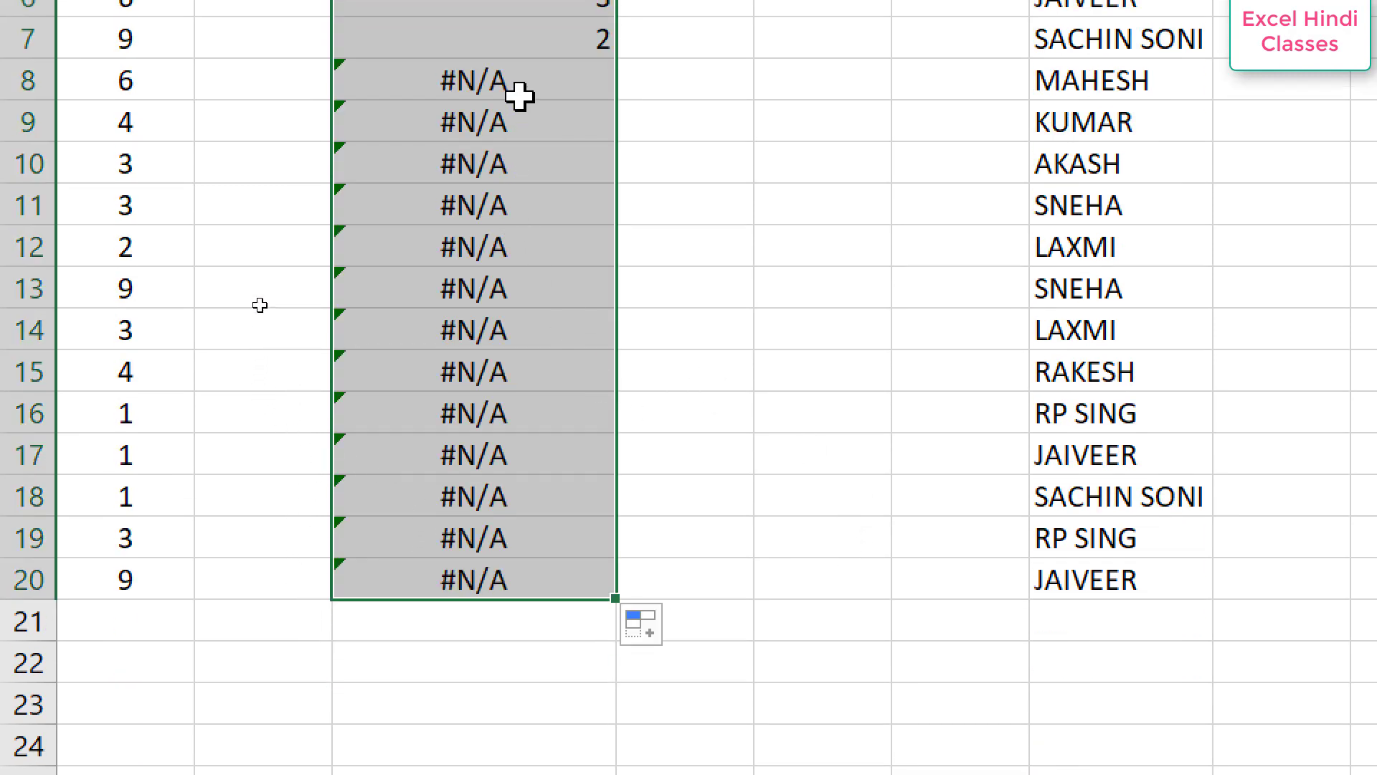
{"action": "left_click", "coordinate": [519, 96]}
{"action": "left_click", "coordinate": [696, 317]}
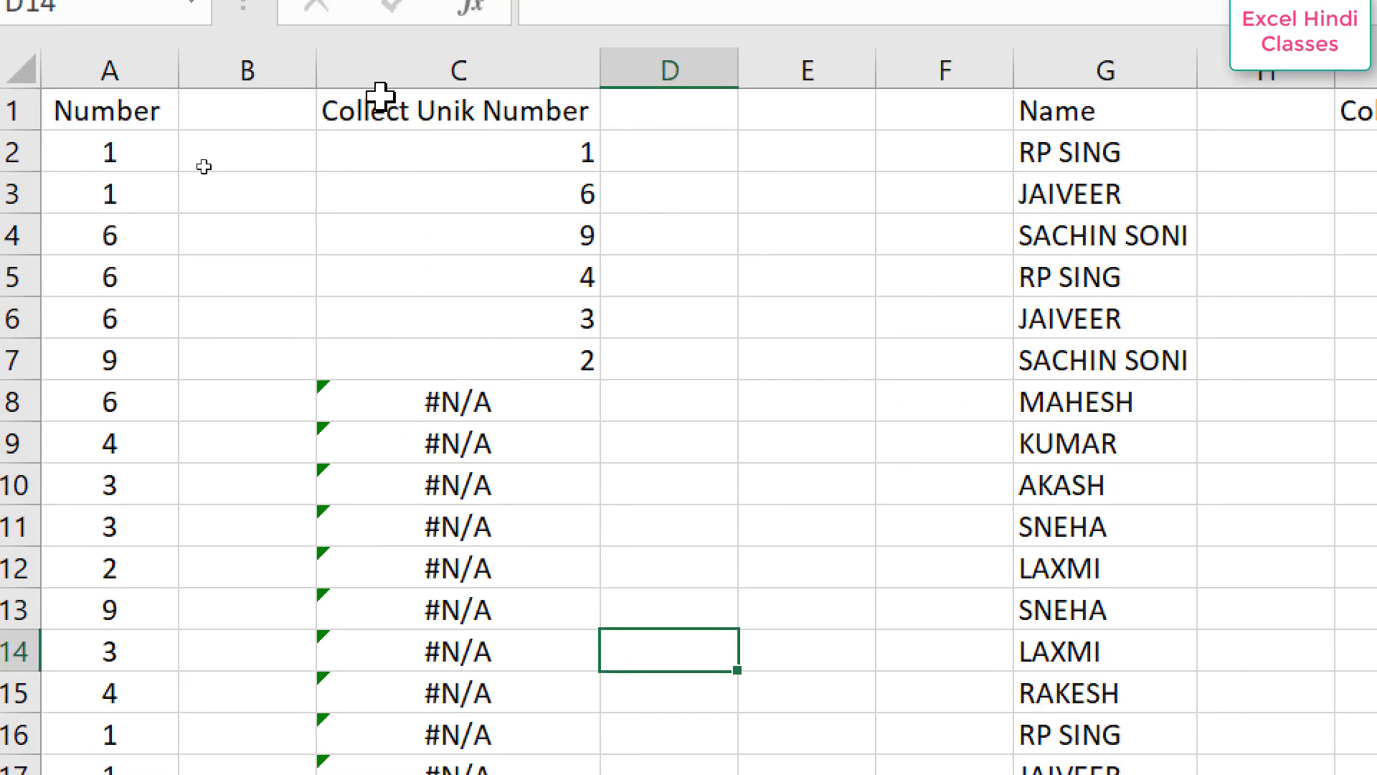
{"action": "left_click", "coordinate": [429, 172]}
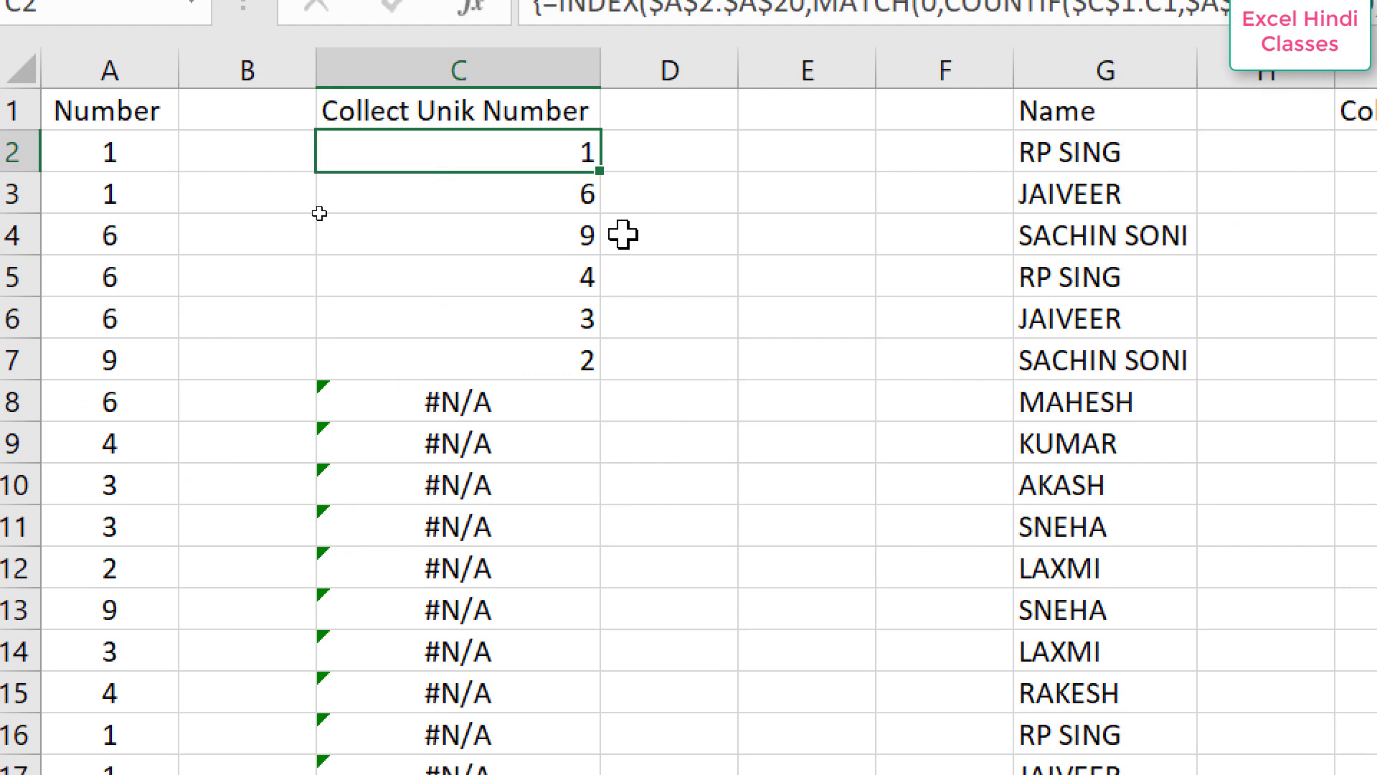
{"action": "key", "text": "Down"}
{"action": "key", "text": "Down"}
{"action": "key", "text": "Down"}
{"action": "key", "text": "Down"}
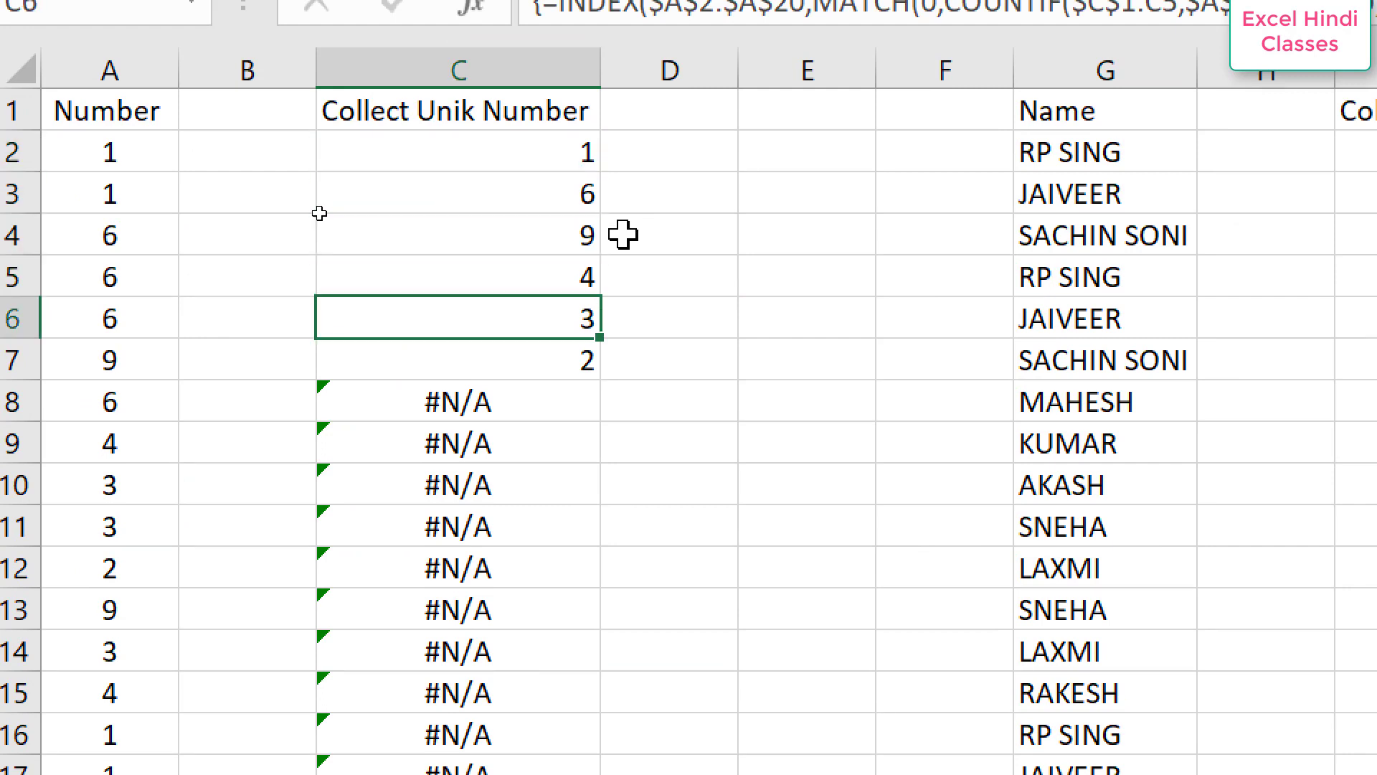
{"action": "key", "text": "Down"}
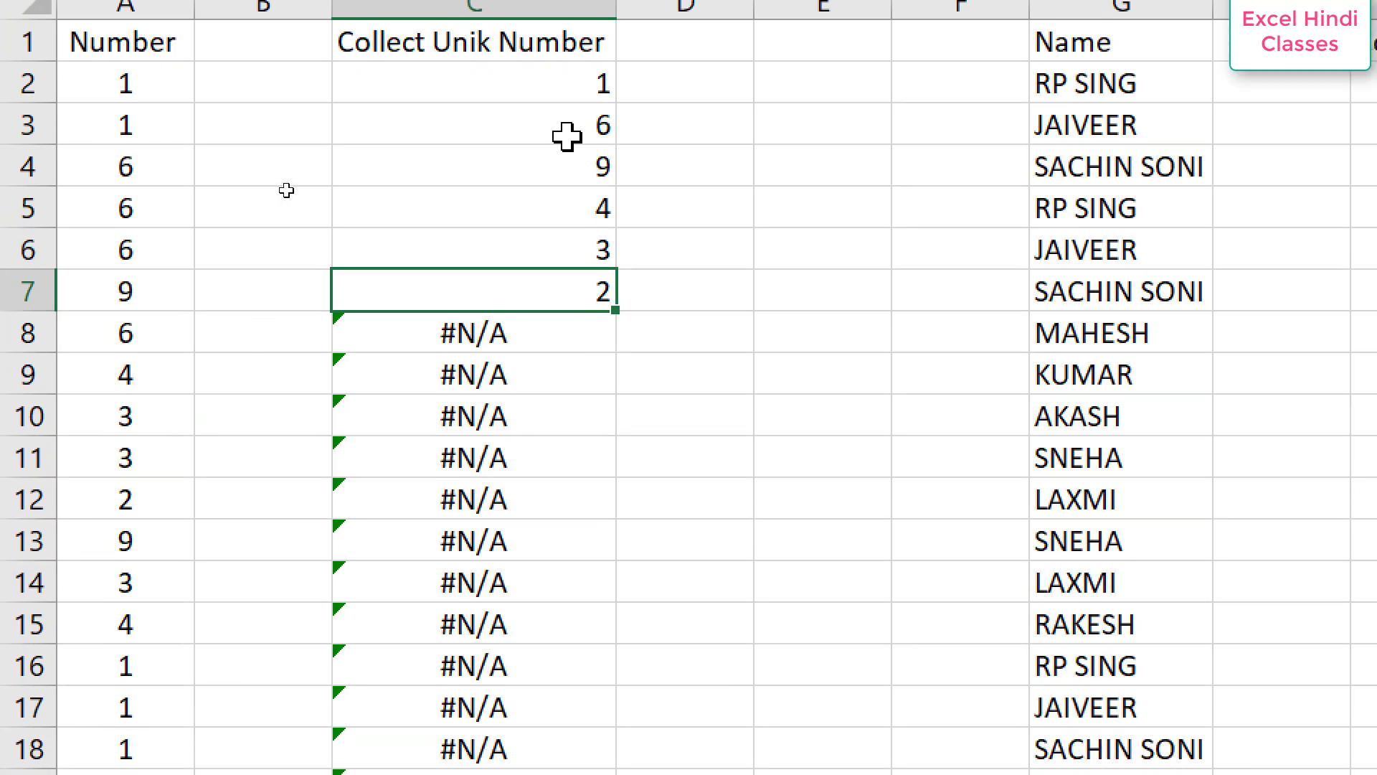
{"action": "left_click", "coordinate": [489, 443]}
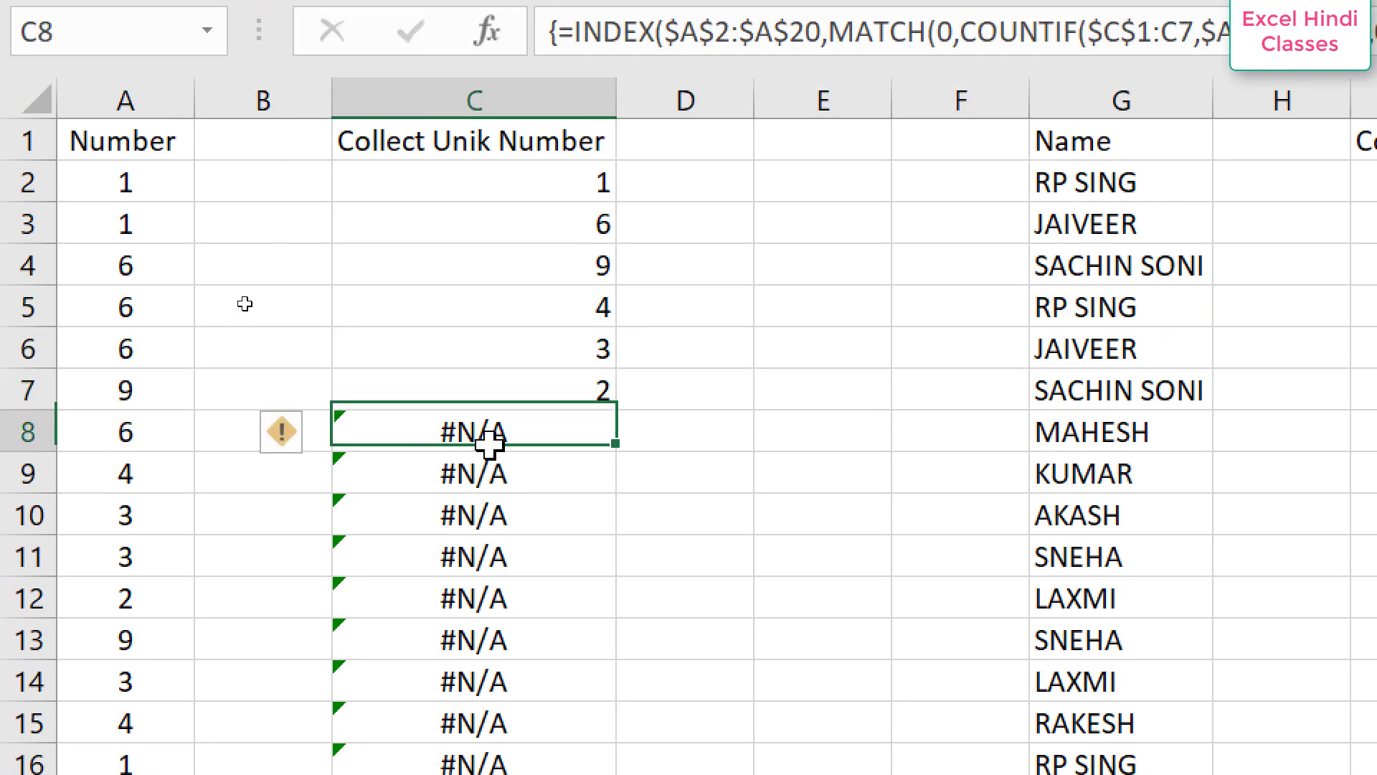
Wrap the C2 formula in IFERROR with a 0 fallback and commit it as an array formula.
{"action": "left_click", "coordinate": [529, 175]}
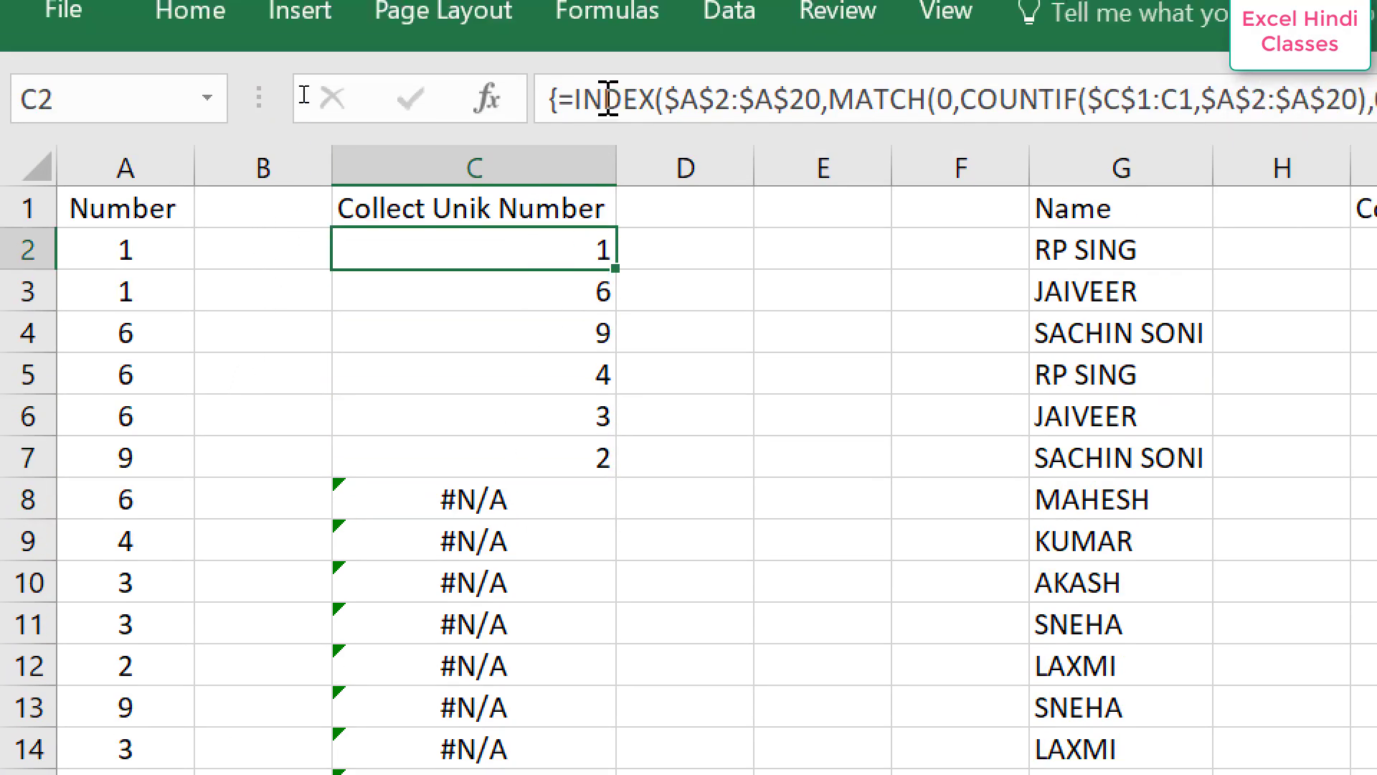
{"action": "left_click", "coordinate": [572, 97]}
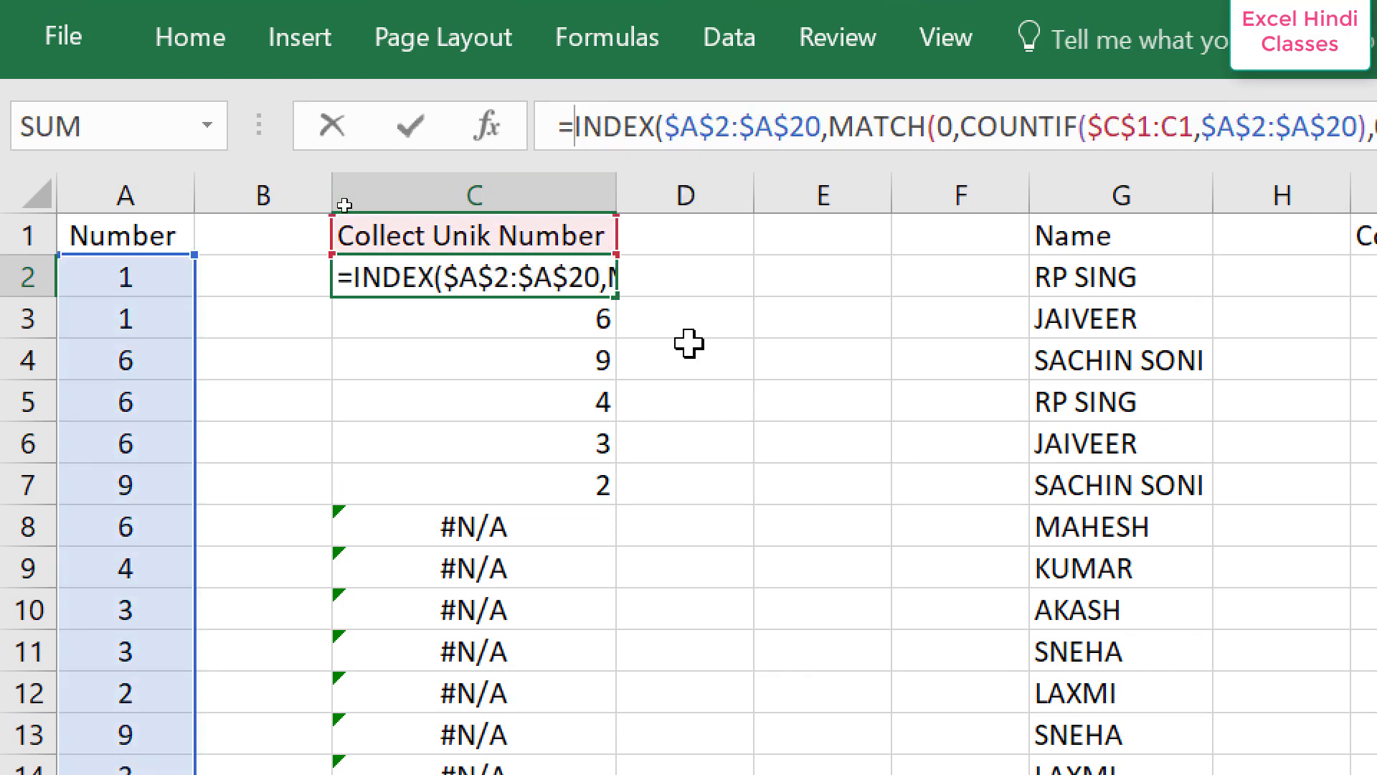
{"action": "type", "text": "if"}
{"action": "key", "text": "Down"}
{"action": "key", "text": "Tab"}
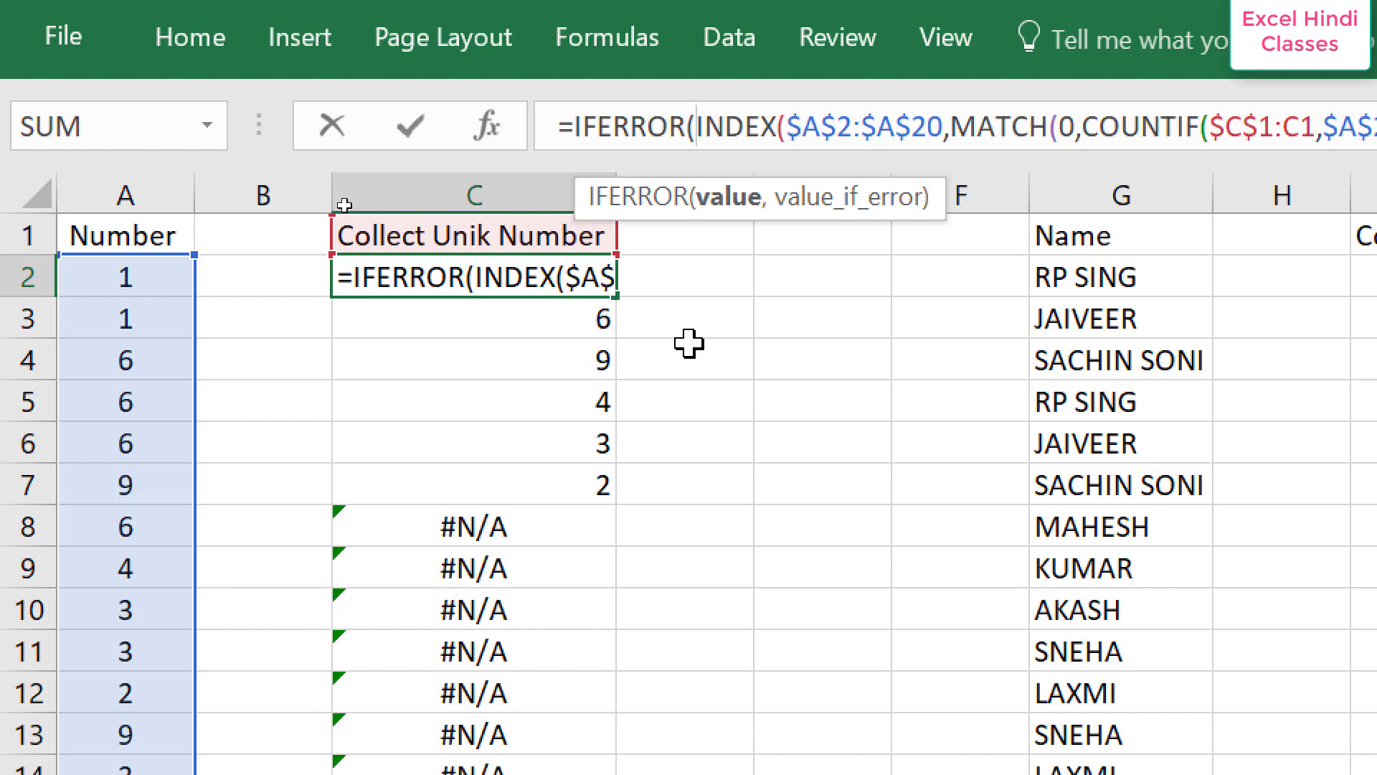
{"action": "key", "text": "End"}
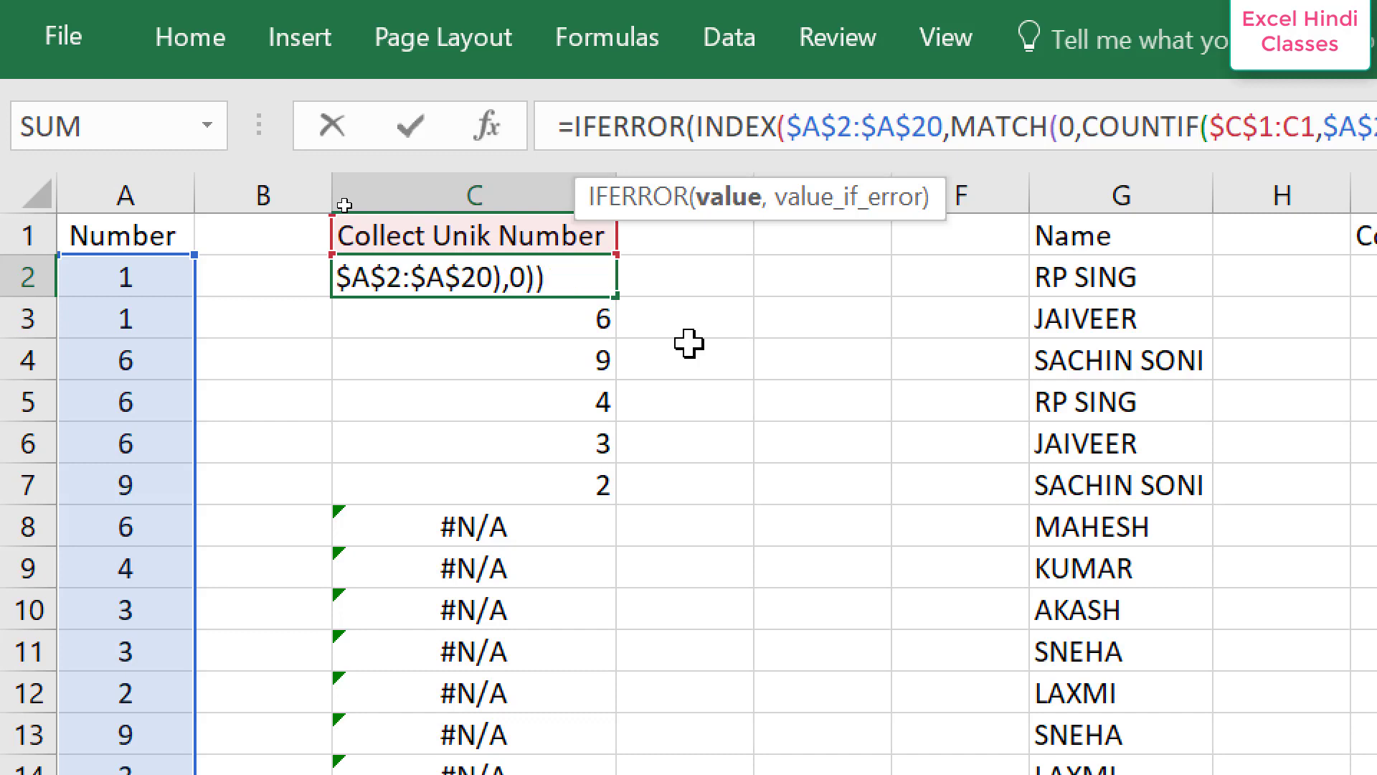
{"action": "type", "text": ","}
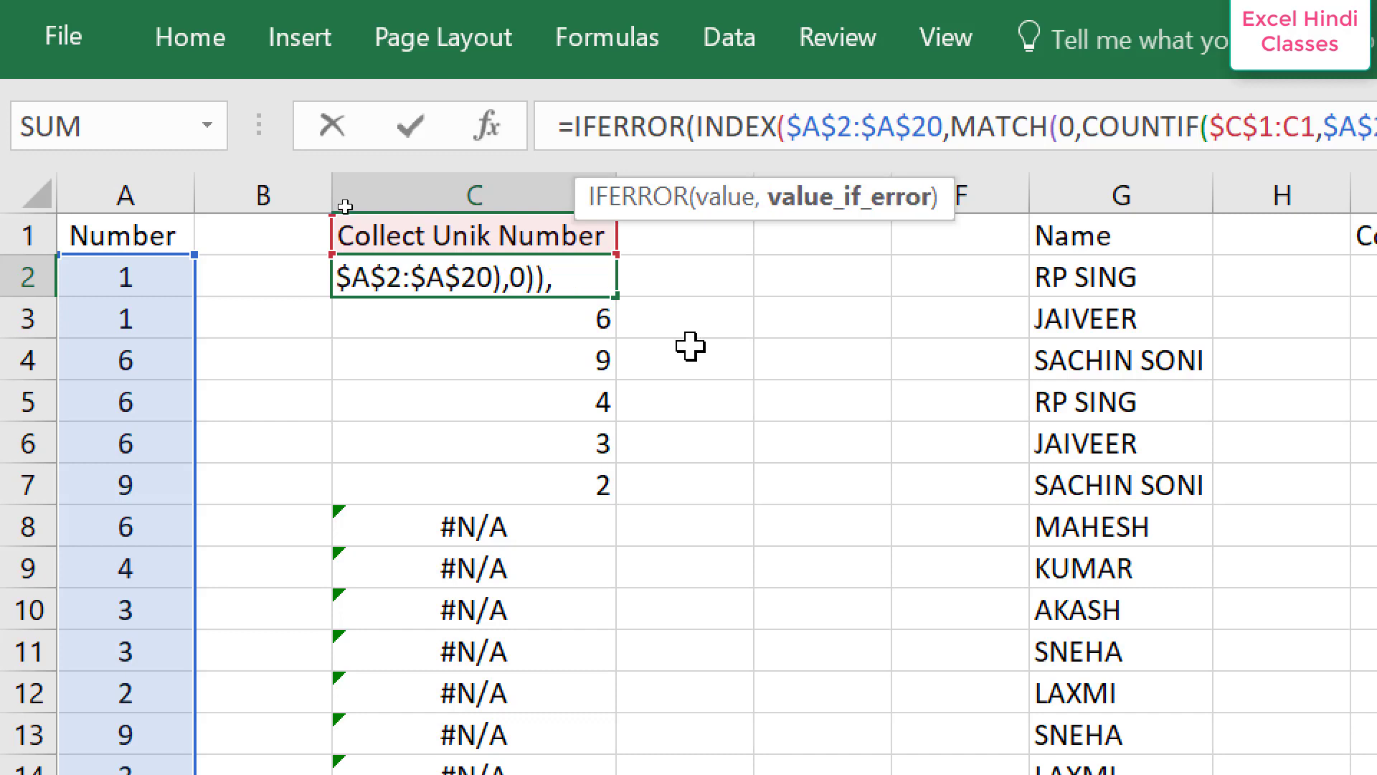
{"action": "type", "text": "0"}
{"action": "key", "text": "ctrl+shift+Return"}
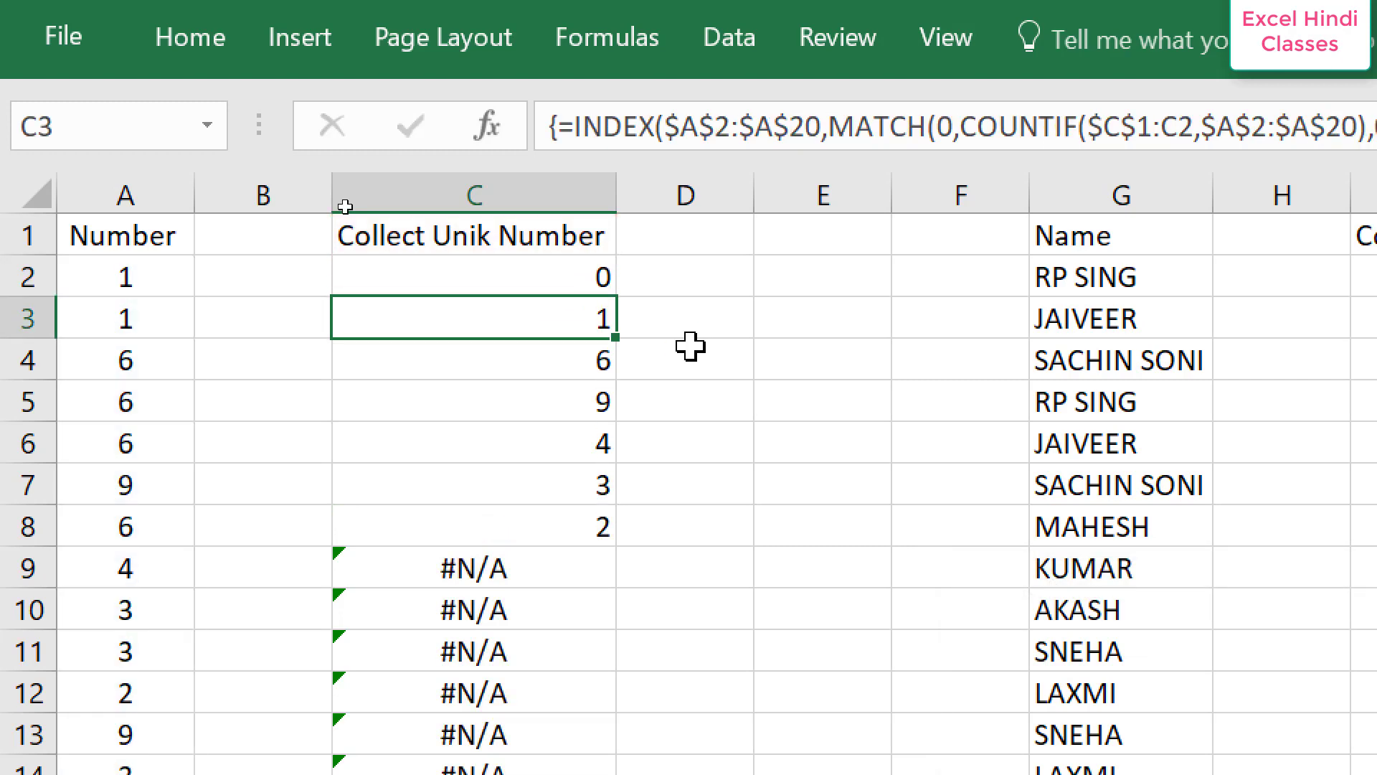
Select C2:C20 and fill the IFERROR formula down with Ctrl+D.
{"action": "key", "text": "Up"}
{"action": "key", "text": "ctrl+shift+Down"}
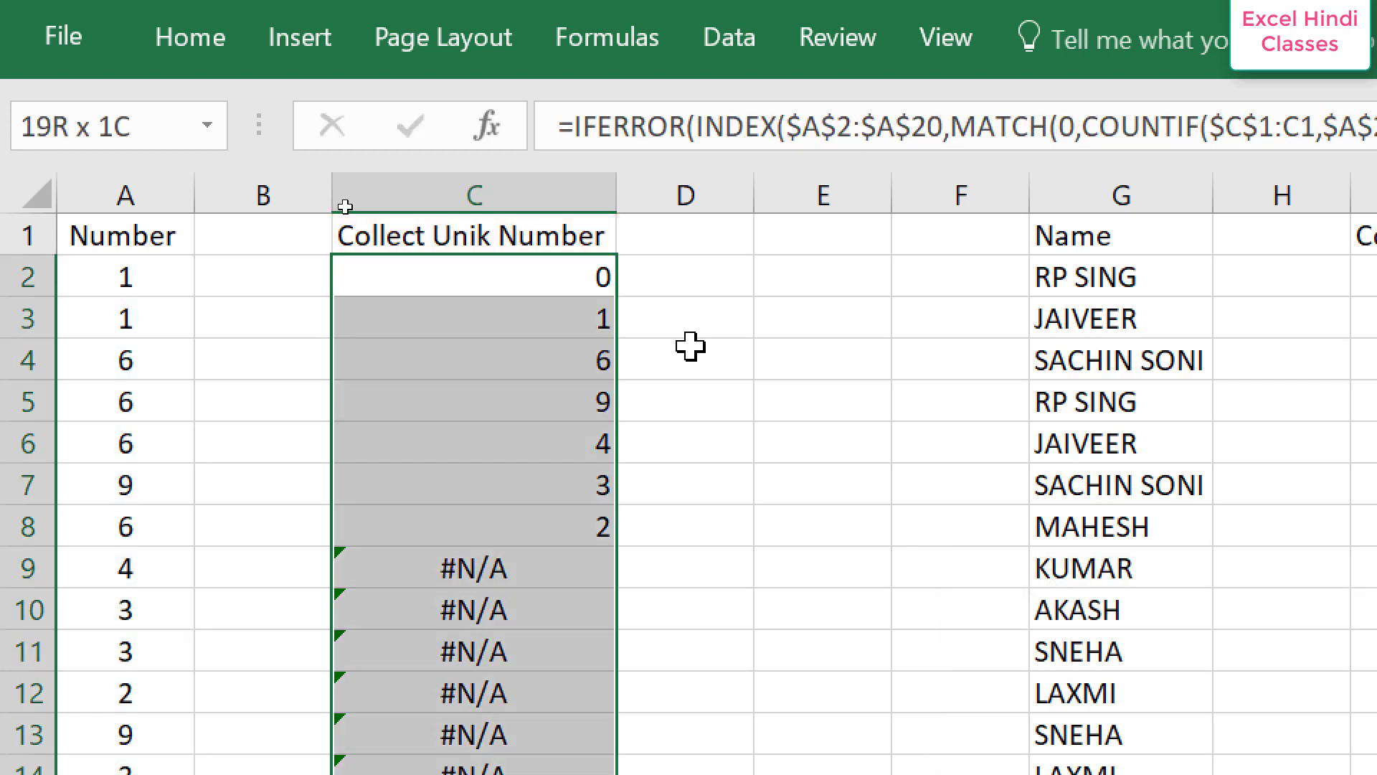
{"action": "key", "text": "shift+Down"}
{"action": "key", "text": "ctrl+d"}
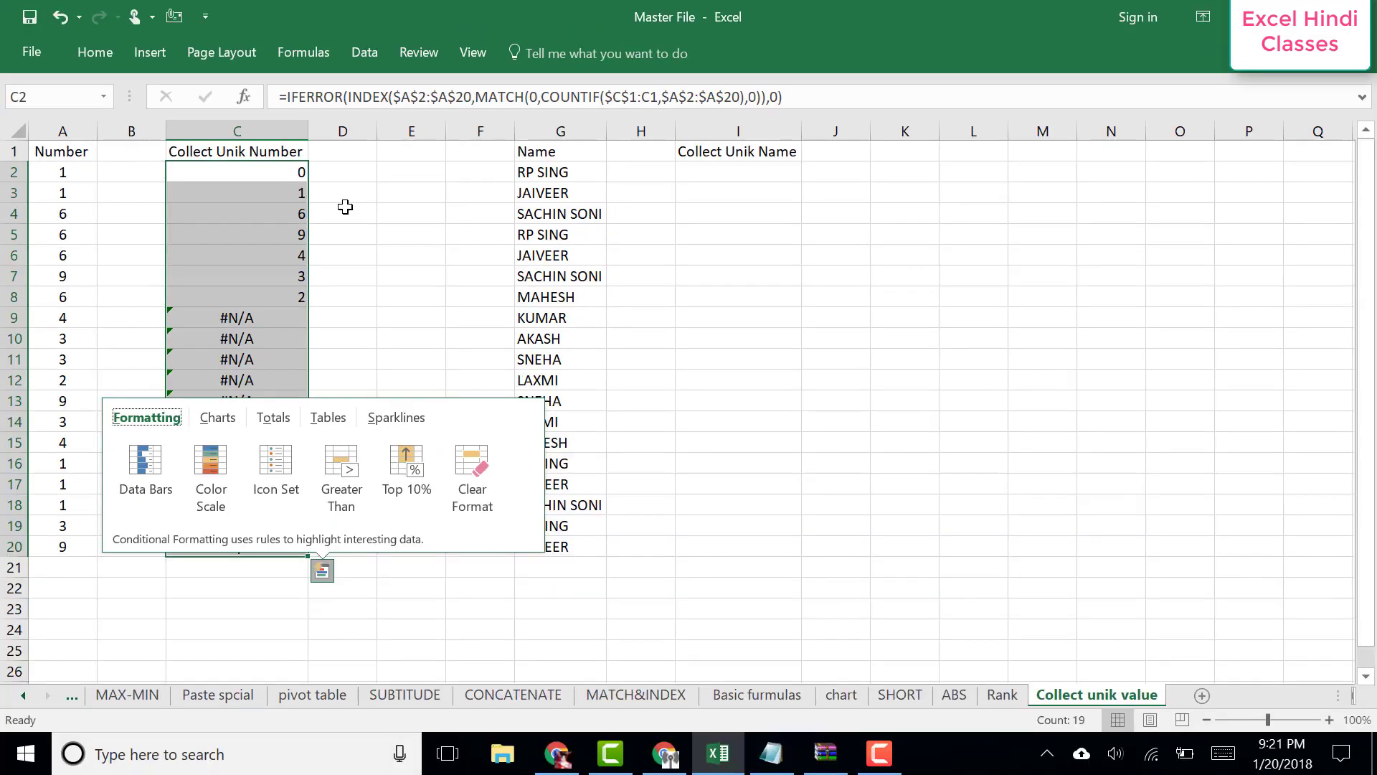
Undo the IFERROR edit so C2 holds the original INDEX/MATCH array formula again.
{"action": "key", "text": "Escape"}
{"action": "key", "text": "Up"}
{"action": "key", "text": "Down"}
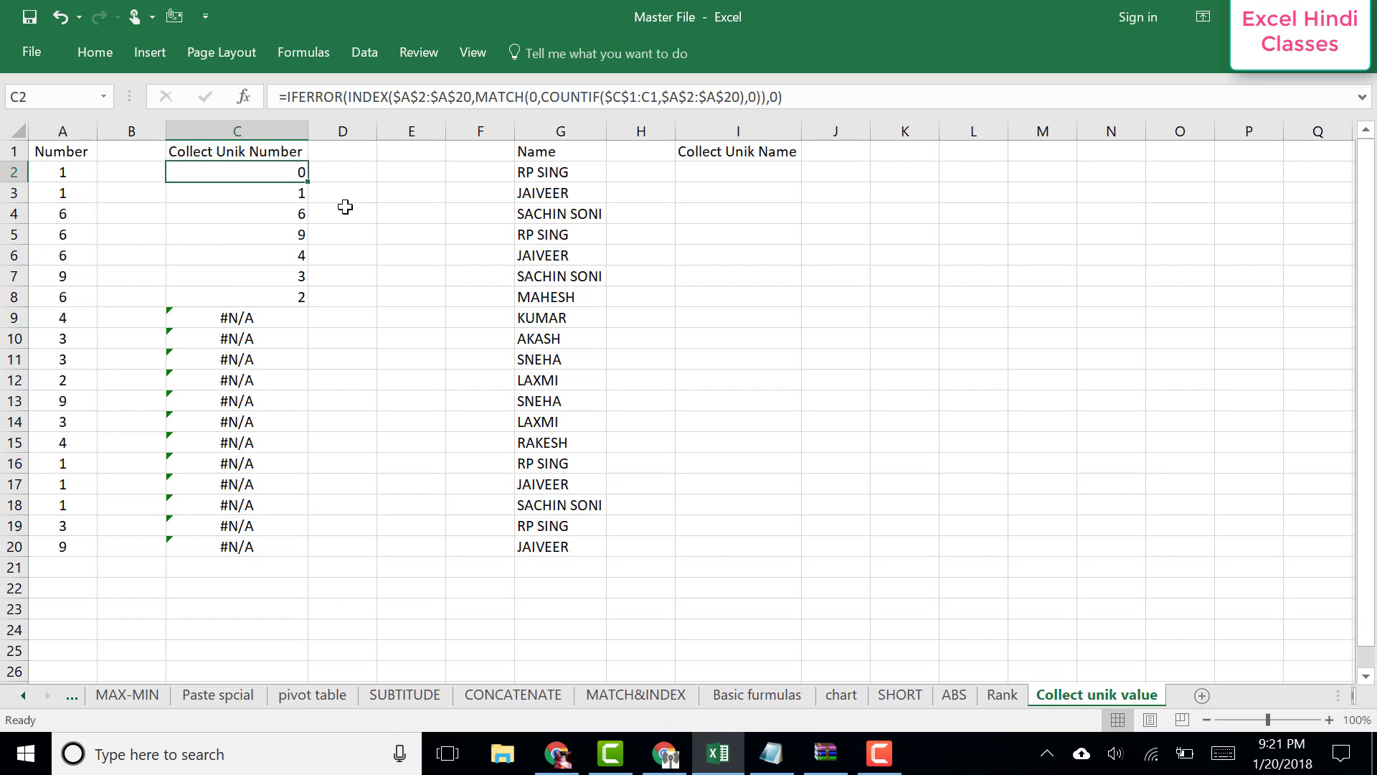
{"action": "left_click", "coordinate": [766, 96]}
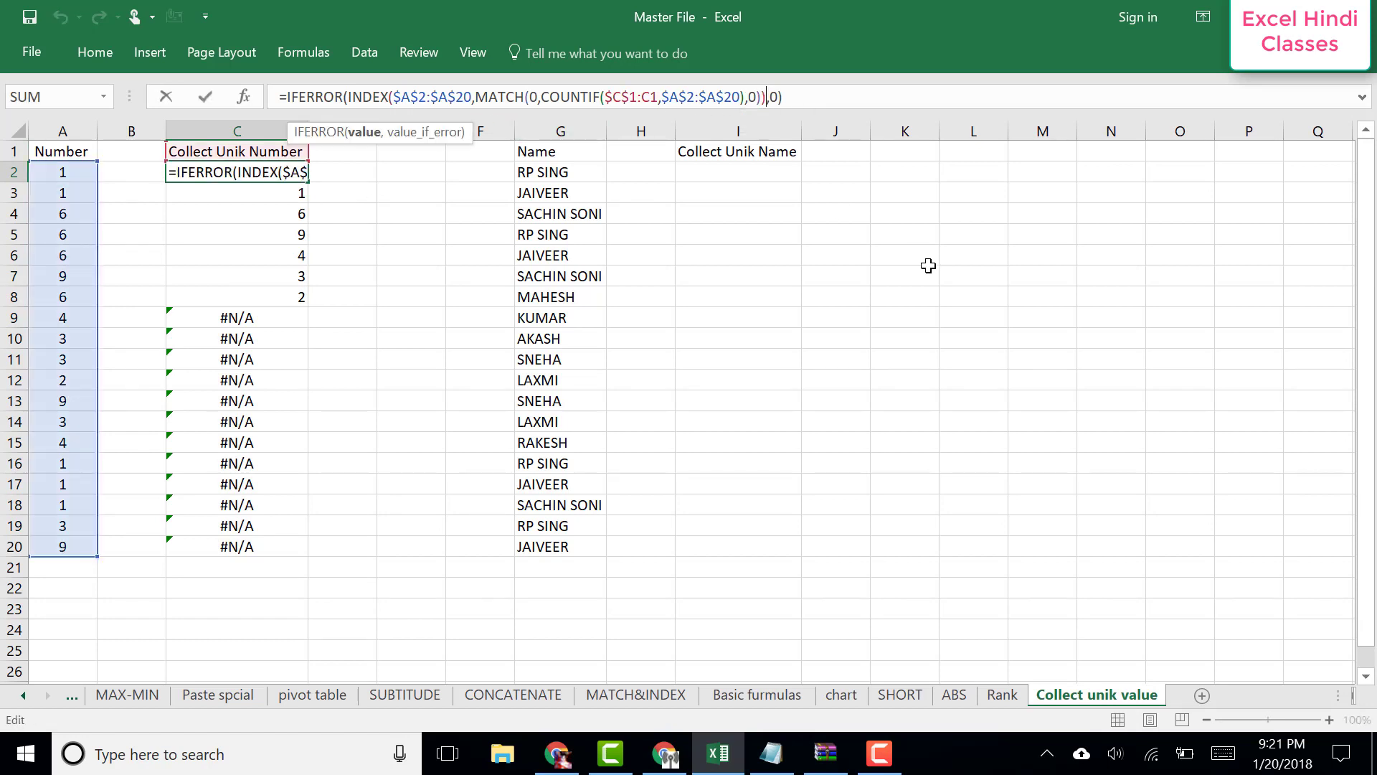
{"action": "key", "text": "Return"}
{"action": "key", "text": "Return"}
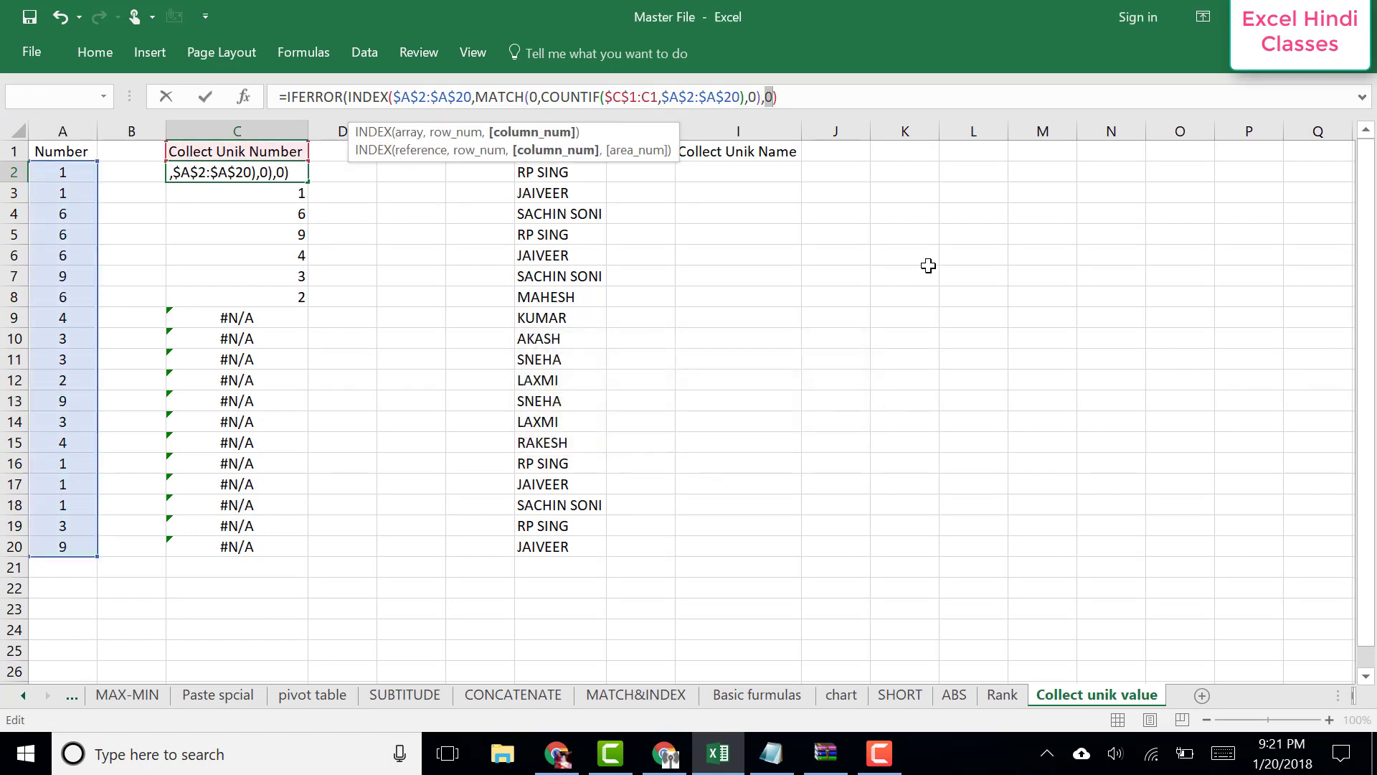
{"action": "key", "text": "ctrl+Return"}
{"action": "key", "text": "ctrl+z"}
{"action": "key", "text": "ctrl+z"}
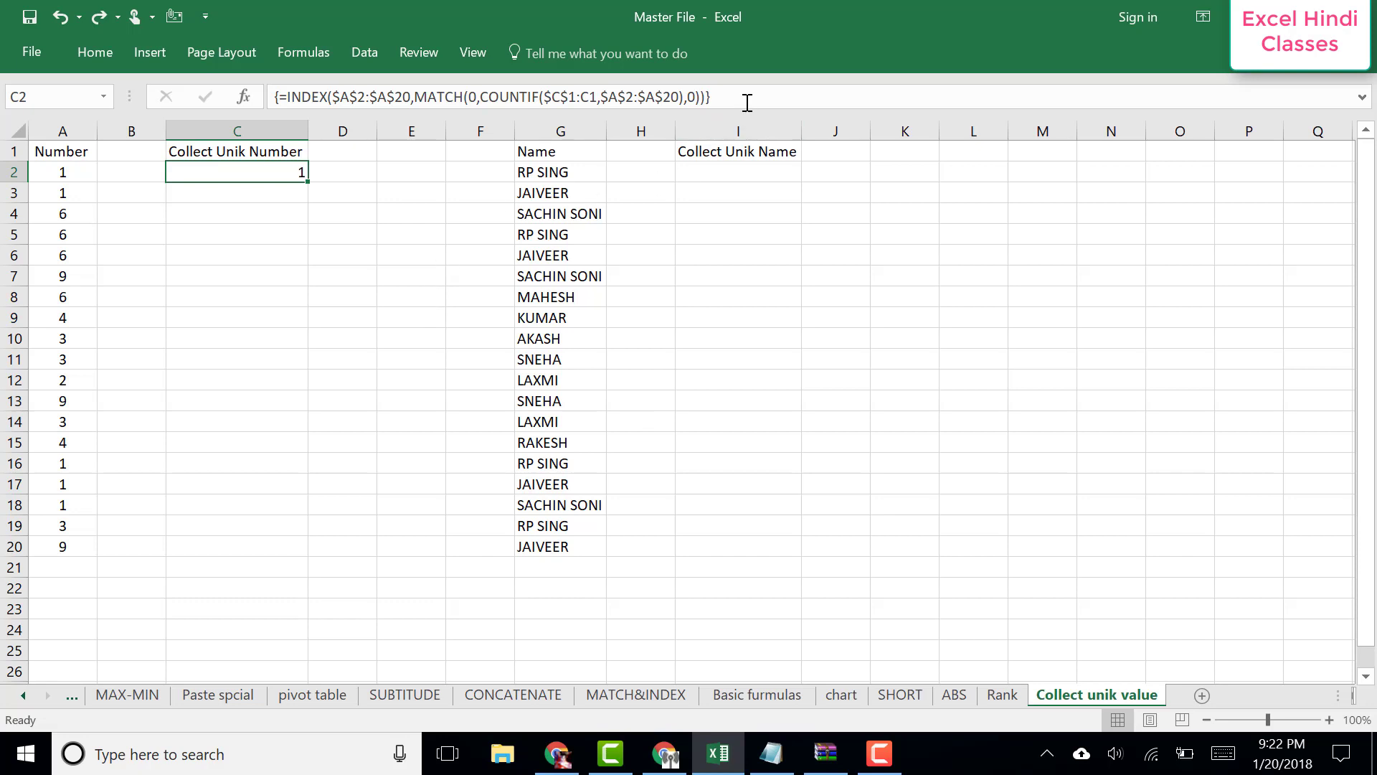
Open the Format Cells dialog with Ctrl+1 and close it without changes.
{"action": "key", "text": "alt"}
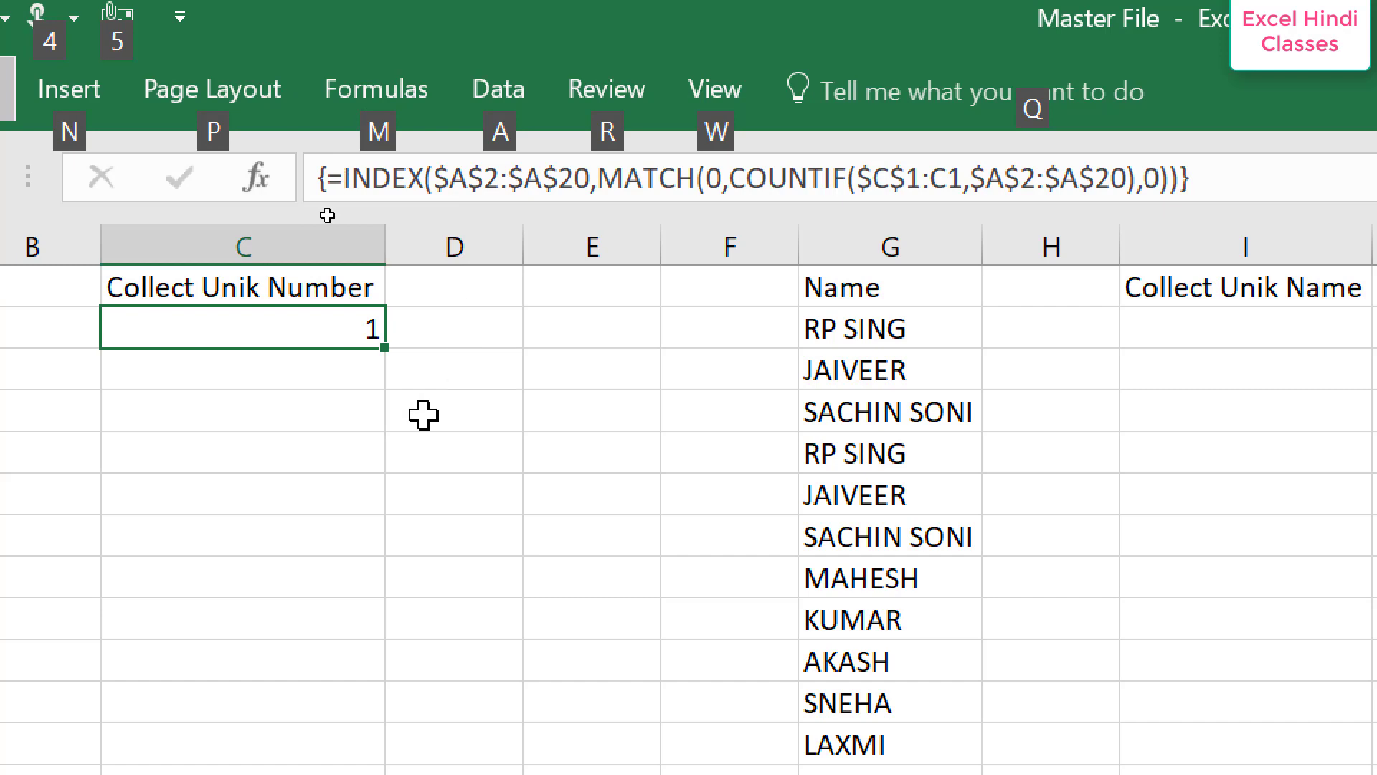
{"action": "key", "text": "Escape"}
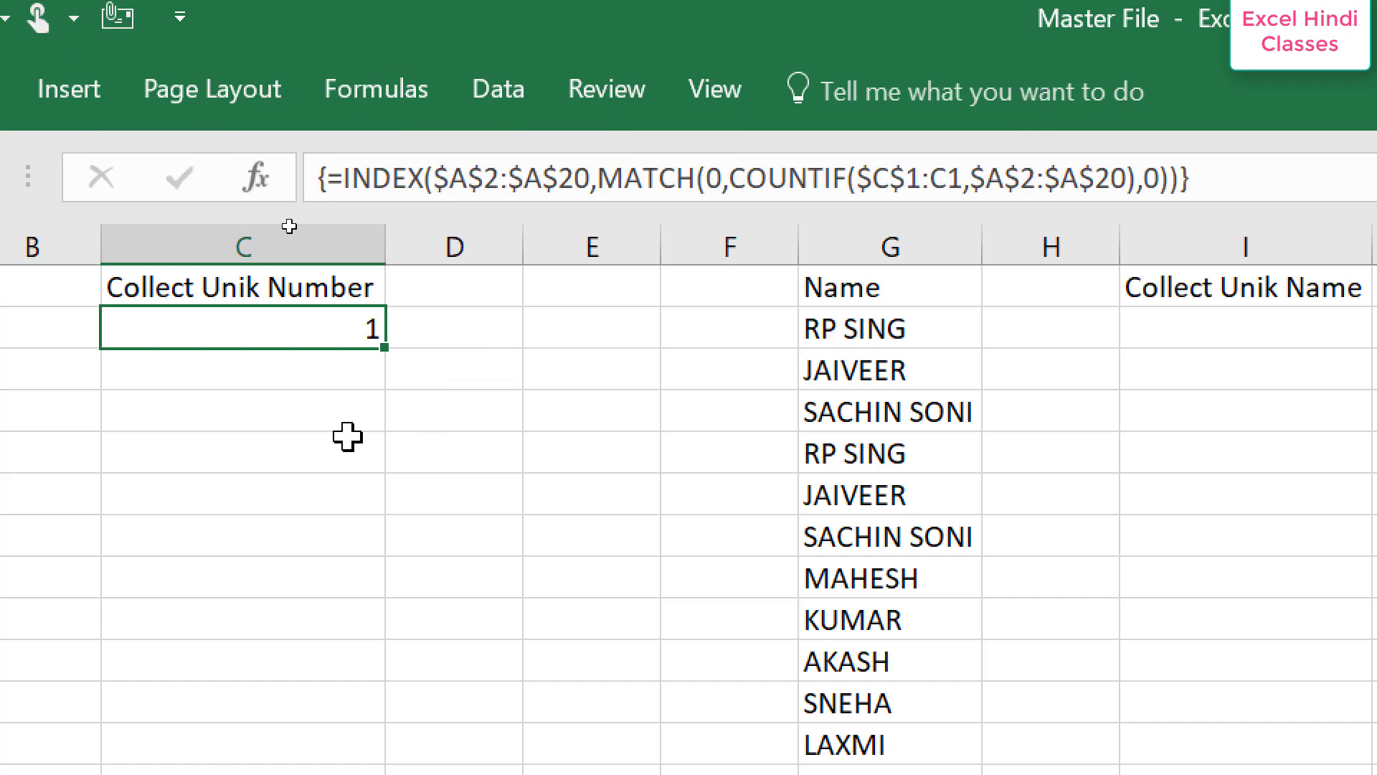
{"action": "key", "text": "ctrl+1"}
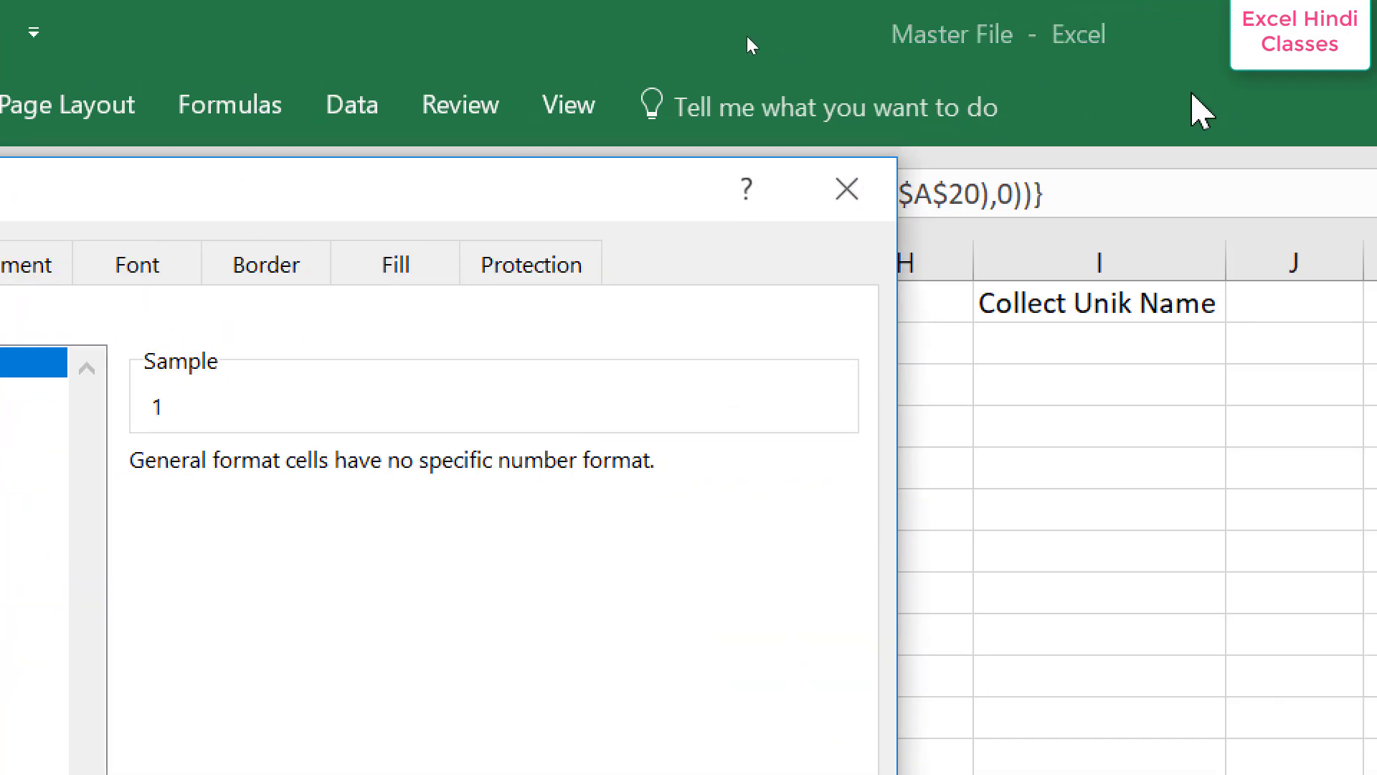
{"action": "left_click", "coordinate": [986, 175]}
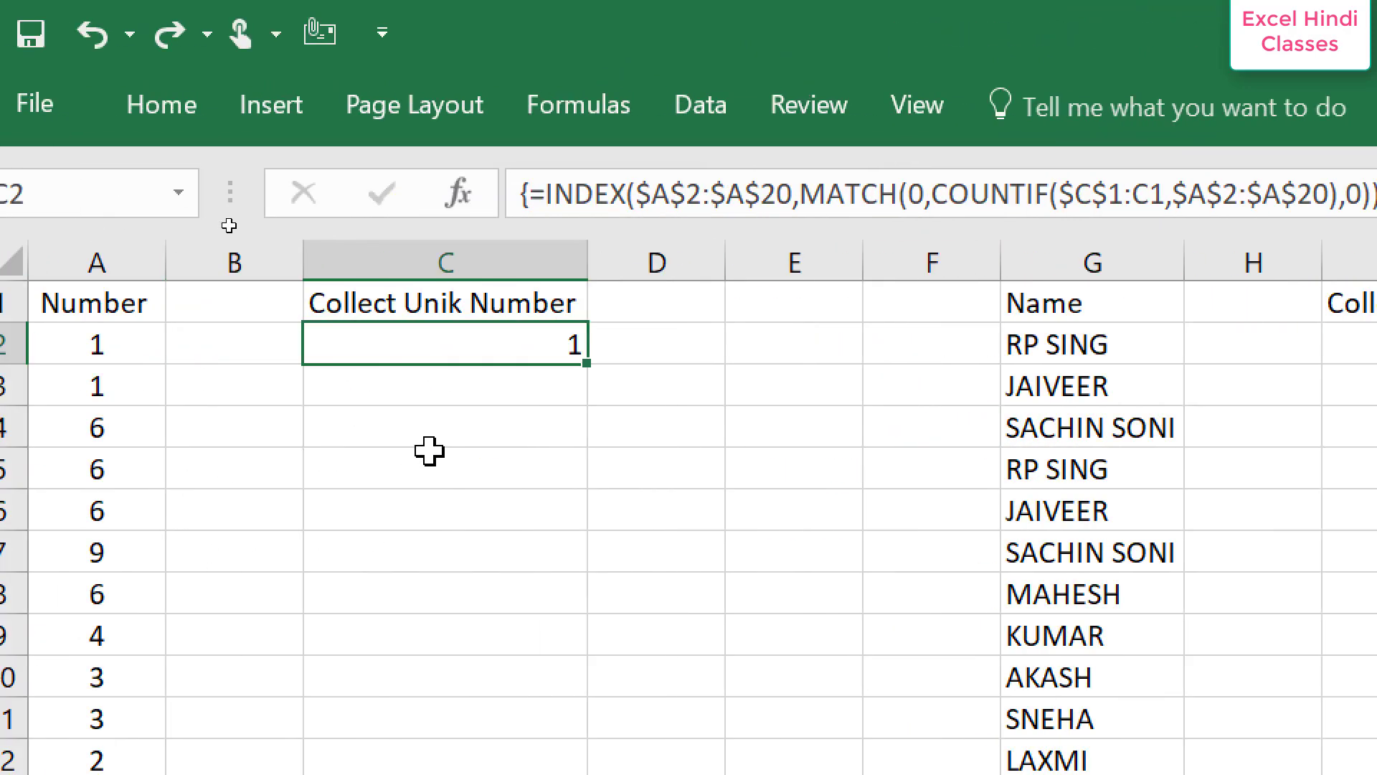
Insert IFERROR after the equals sign in C2 and append the 0 fallback.
{"action": "key", "text": "F2"}
{"action": "key", "text": "ctrl+Return"}
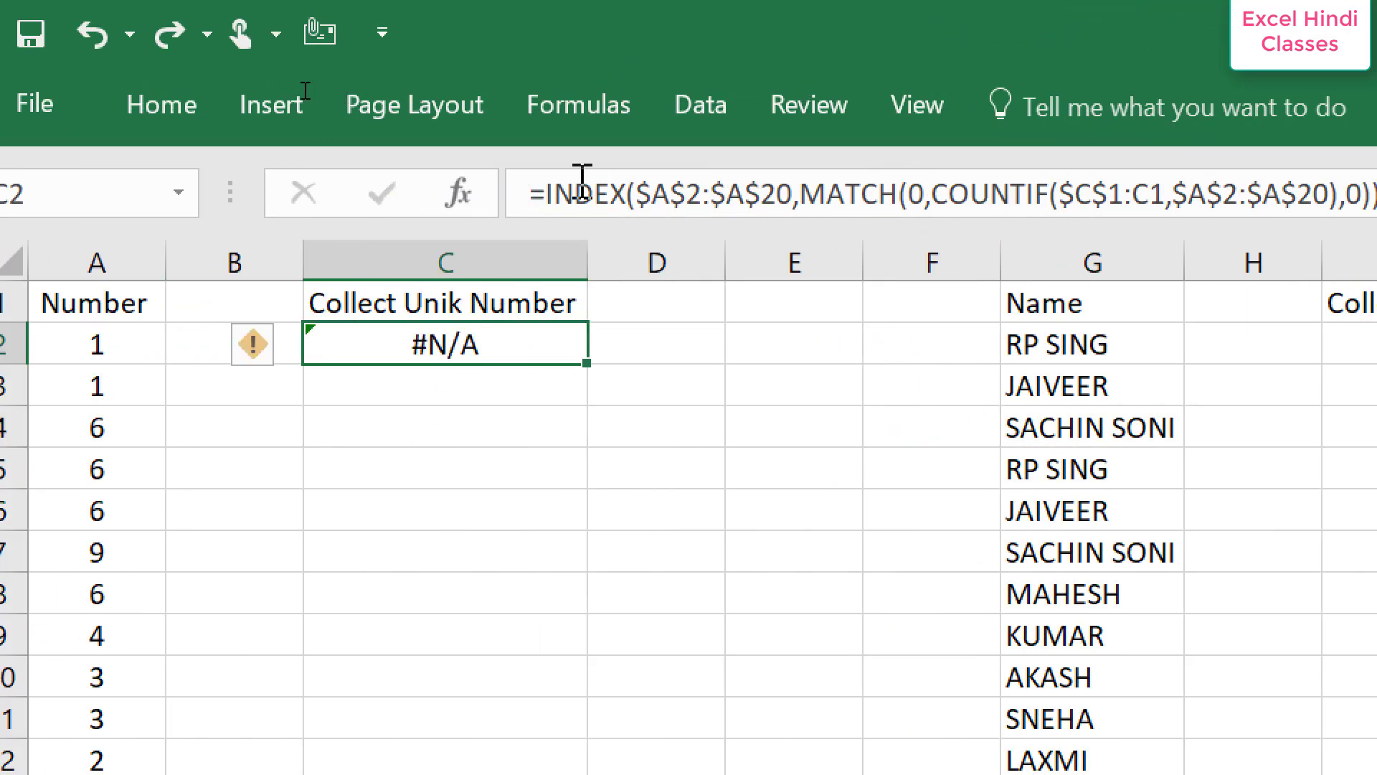
{"action": "left_click", "coordinate": [545, 193]}
{"action": "type", "text": "if"}
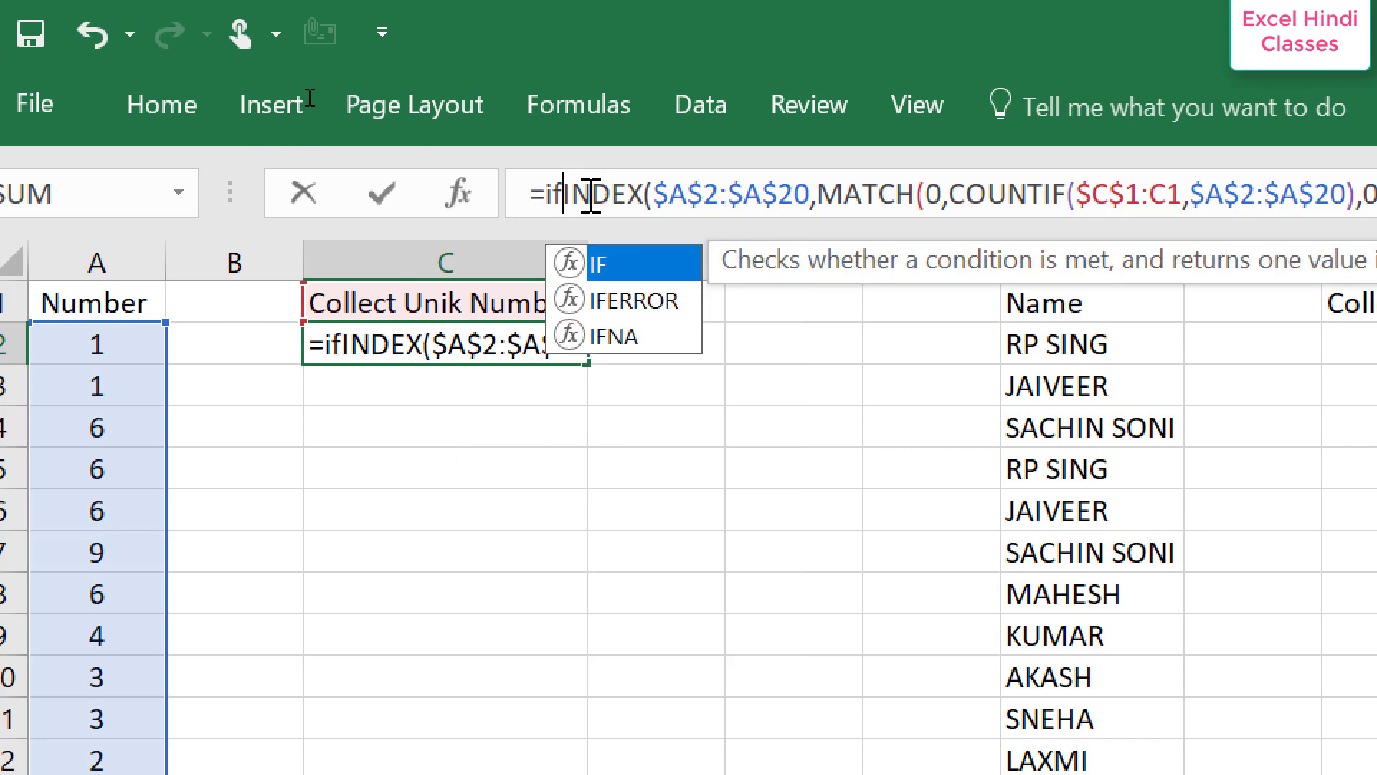
{"action": "key", "text": "Down"}
{"action": "key", "text": "Tab"}
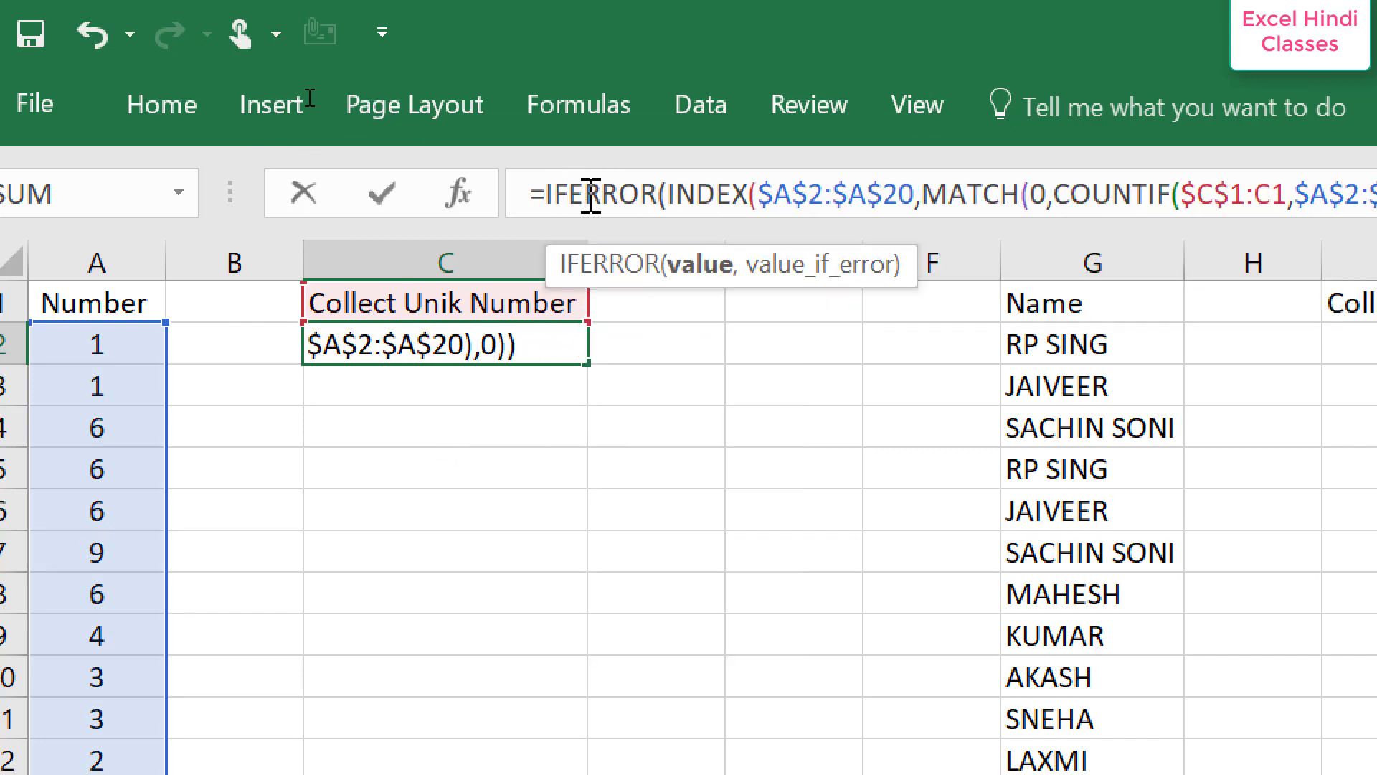
{"action": "type", "text": ",0"}
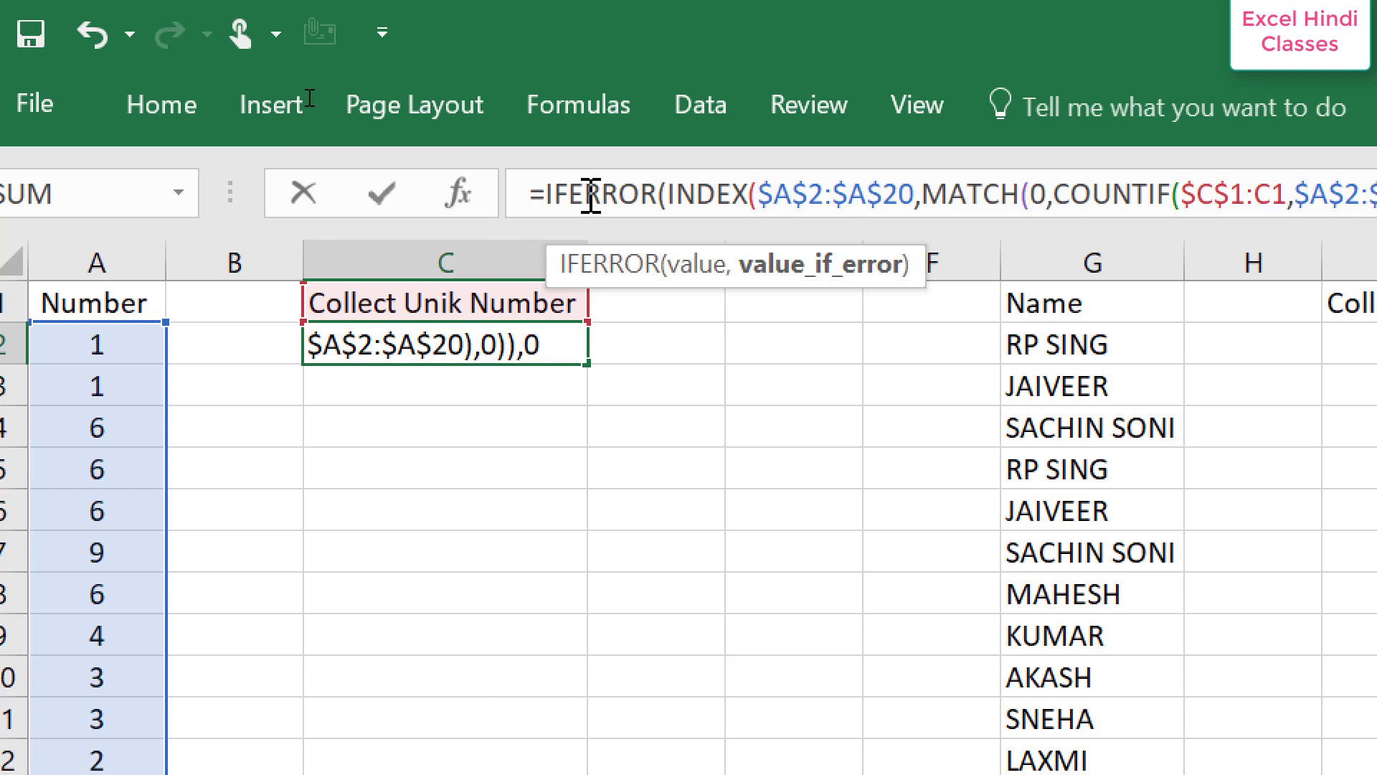
{"action": "key", "text": "ctrl+shift+Return"}
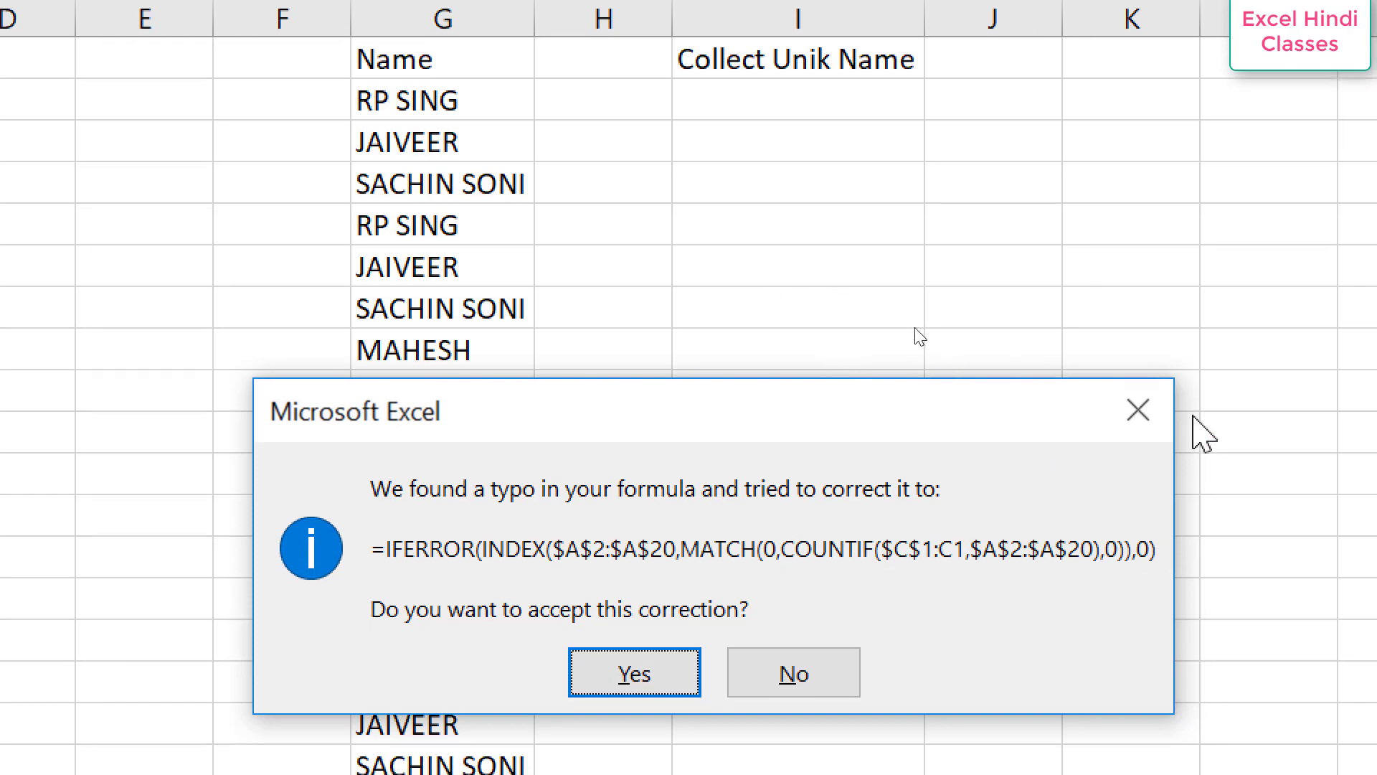
Add the missing closing parenthesis and re-enter C2 as an array formula returning 1.
{"action": "left_click", "coordinate": [1374, 658]}
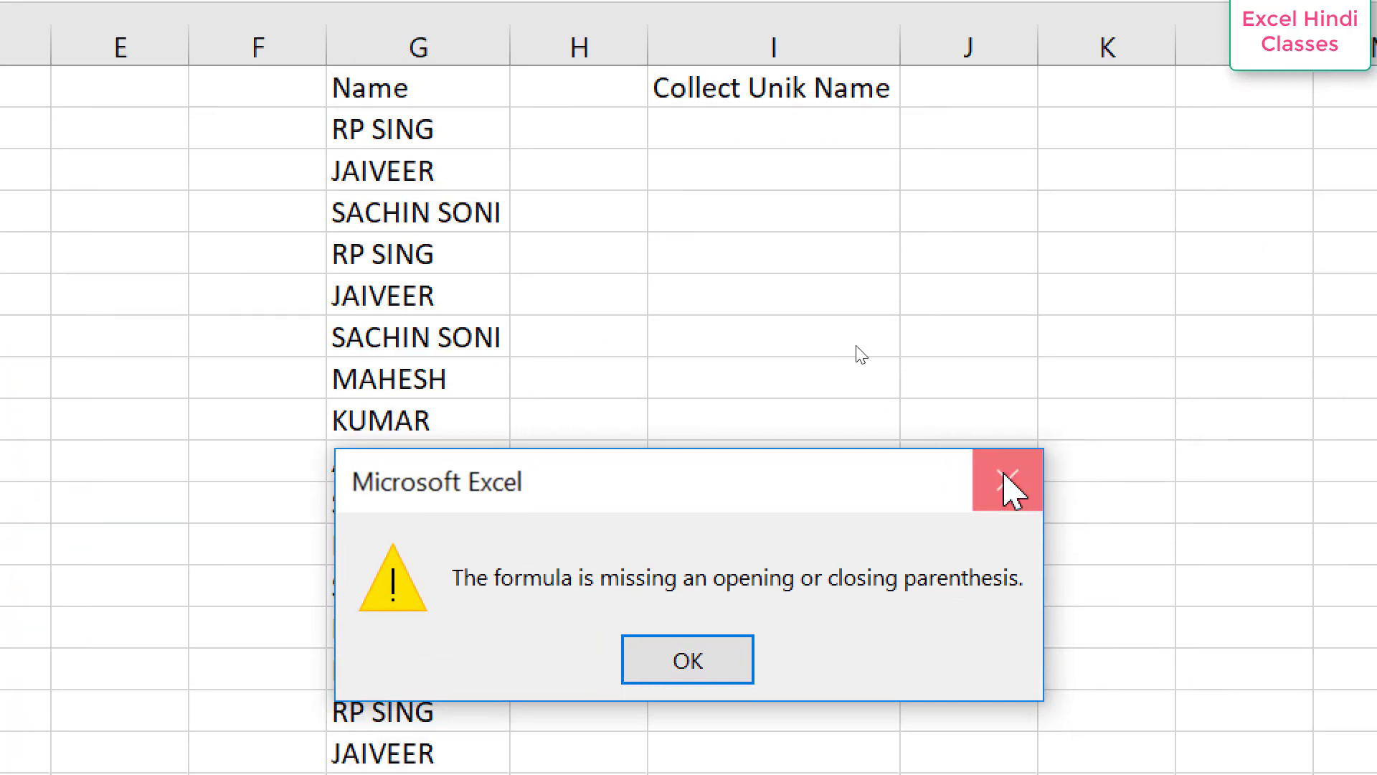
{"action": "left_click", "coordinate": [1008, 490]}
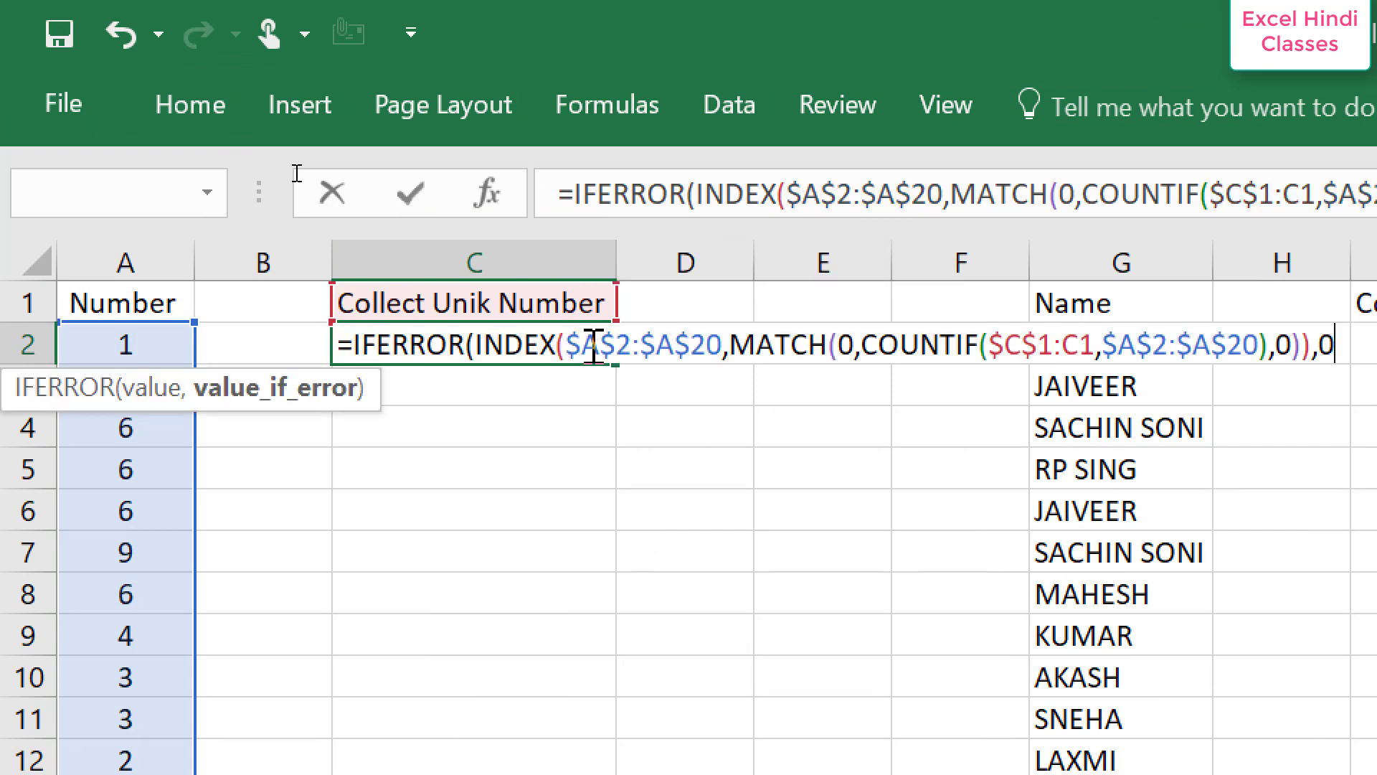
{"action": "type", "text": ")"}
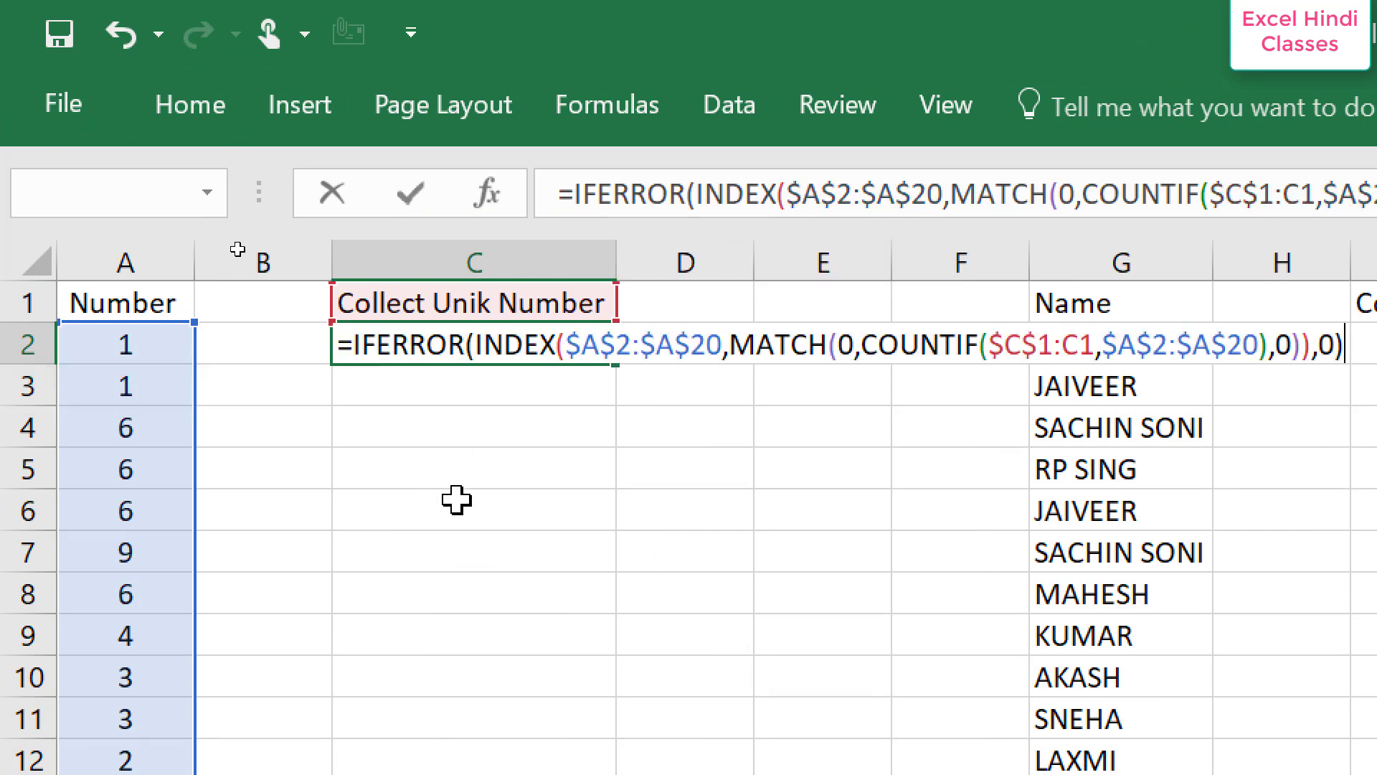
{"action": "key", "text": "Return"}
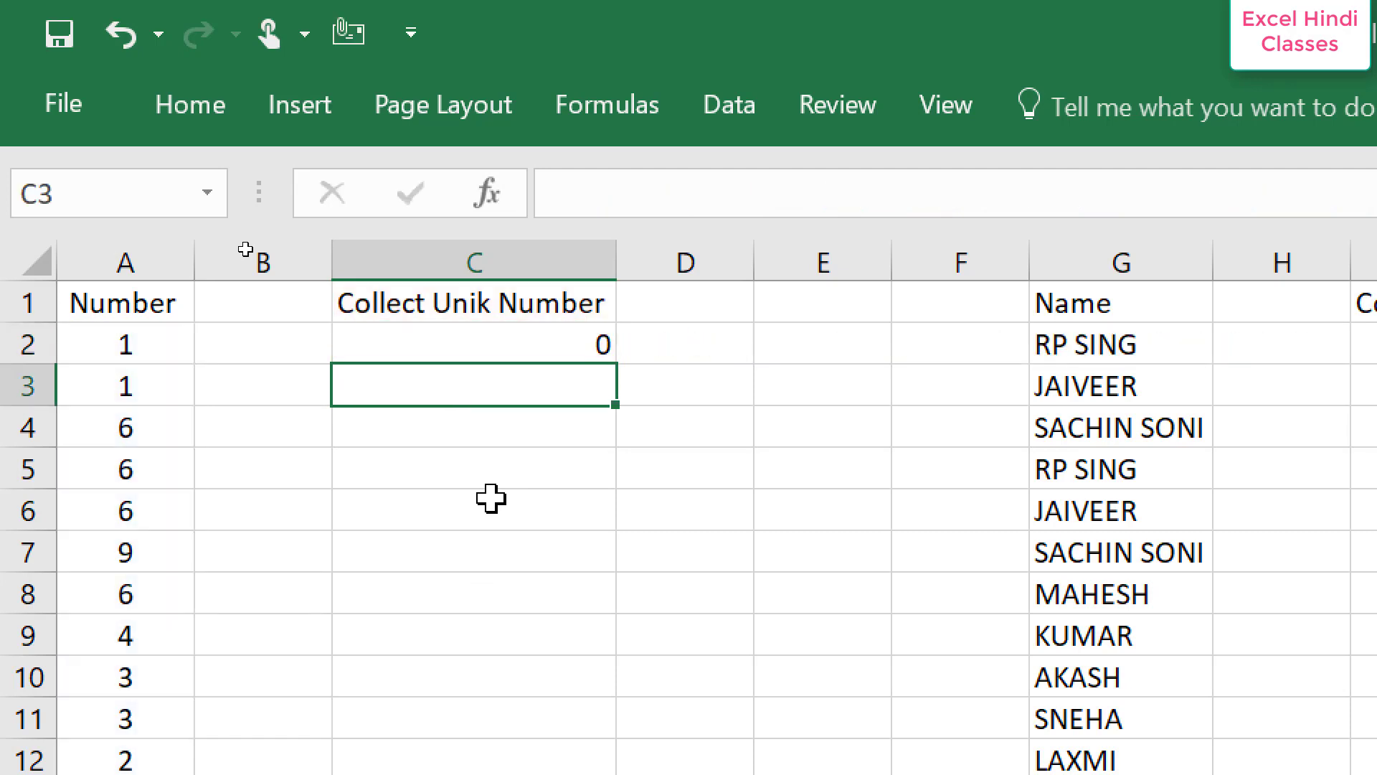
{"action": "key", "text": "Up"}
{"action": "key", "text": "F2"}
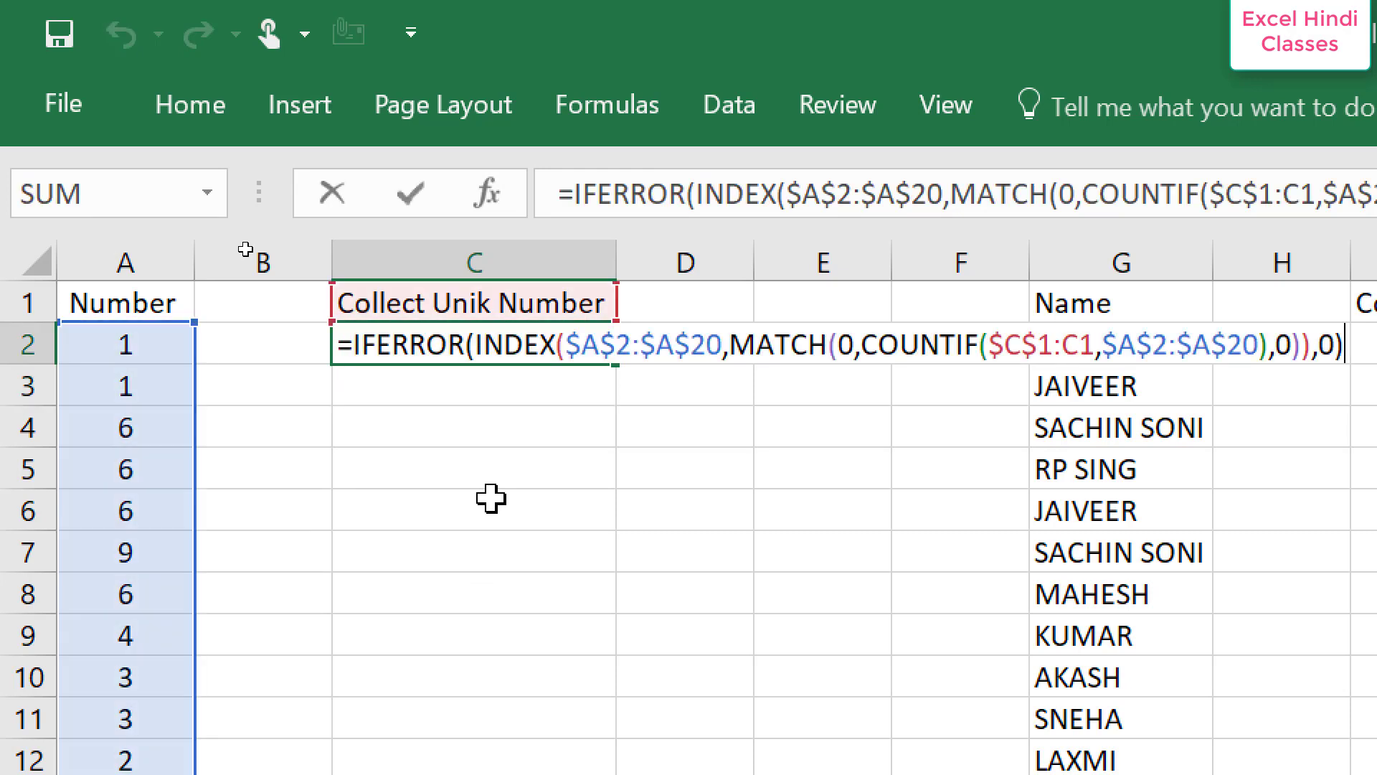
{"action": "key", "text": "ctrl+shift+Return"}
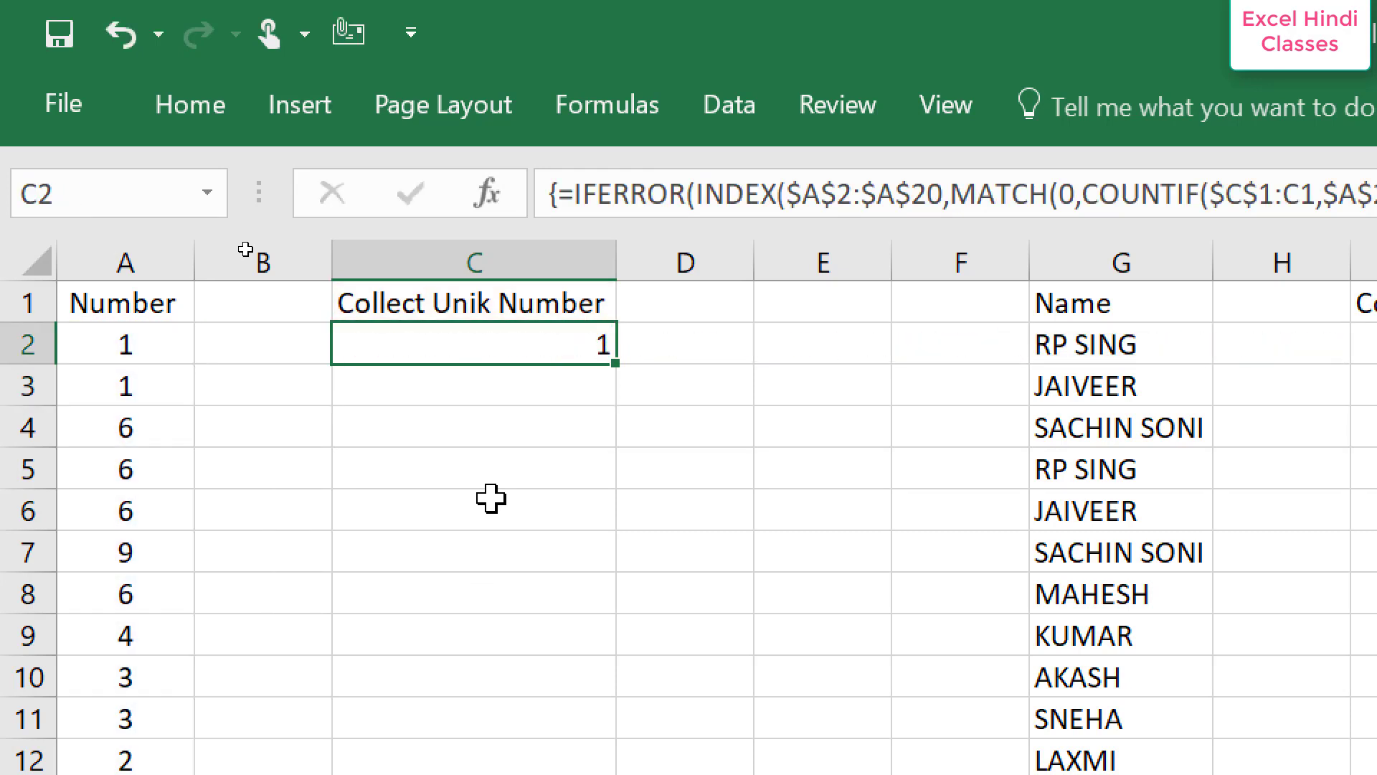
{"action": "key", "text": "Left"}
{"action": "key", "text": "Left"}
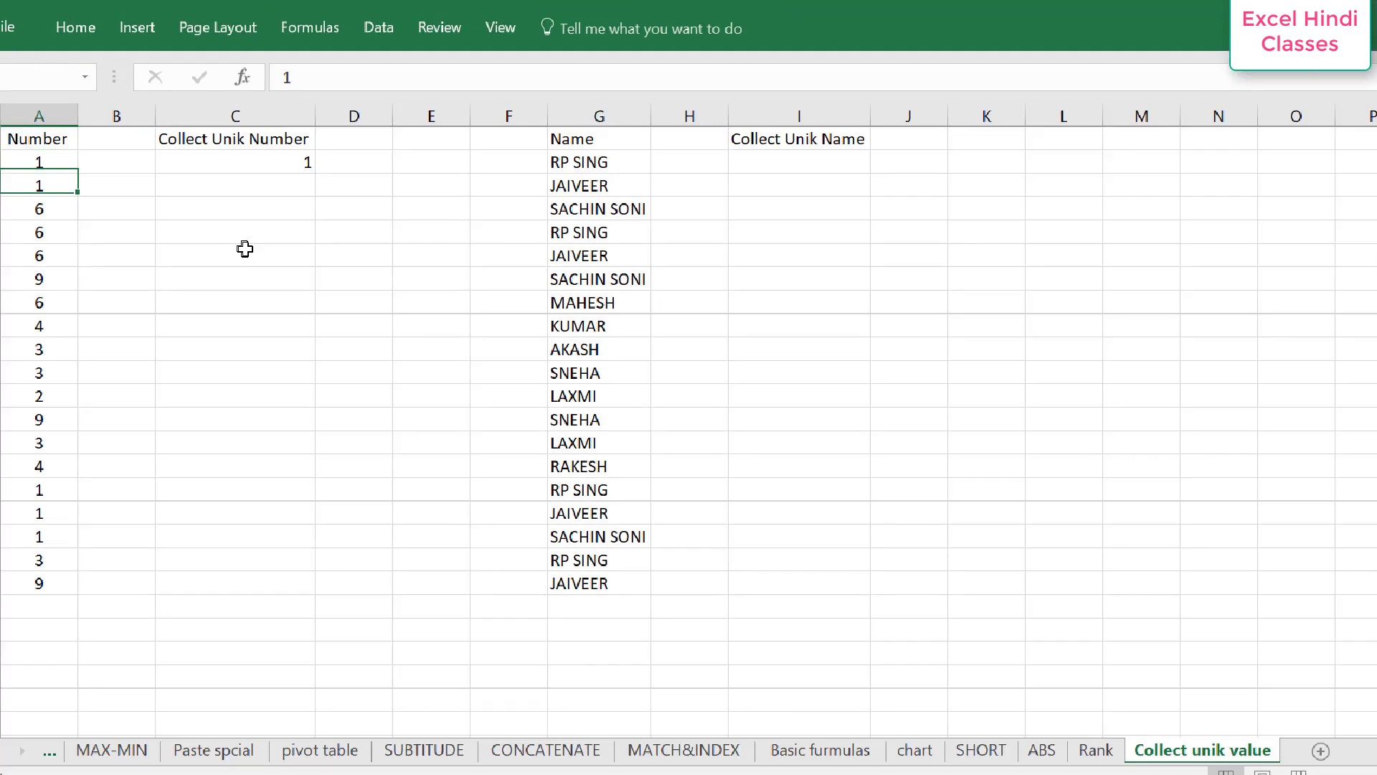
Select C2:C20 and fill the IFERROR array formula down with Ctrl+D.
{"action": "key", "text": "Down"}
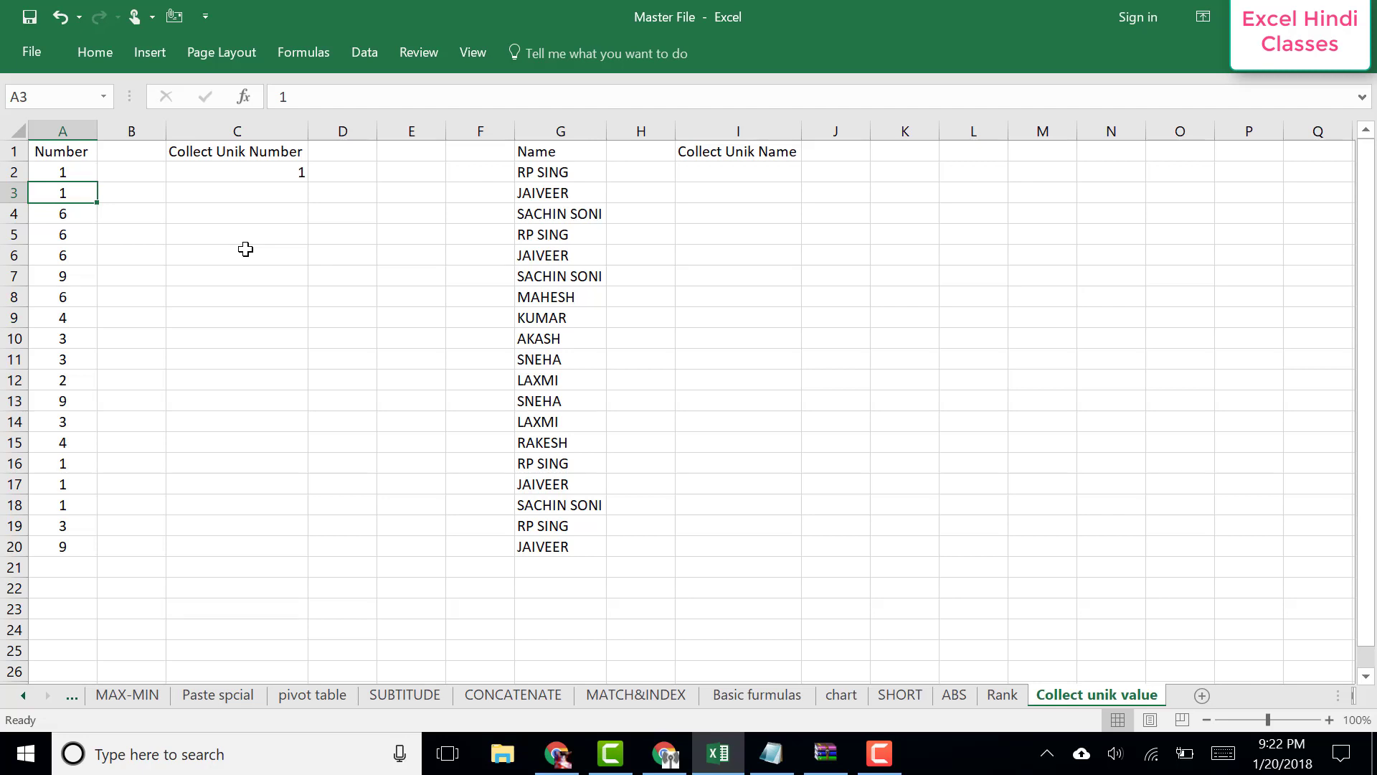
{"action": "key", "text": "ctrl+Down"}
{"action": "key", "text": "ctrl+Up"}
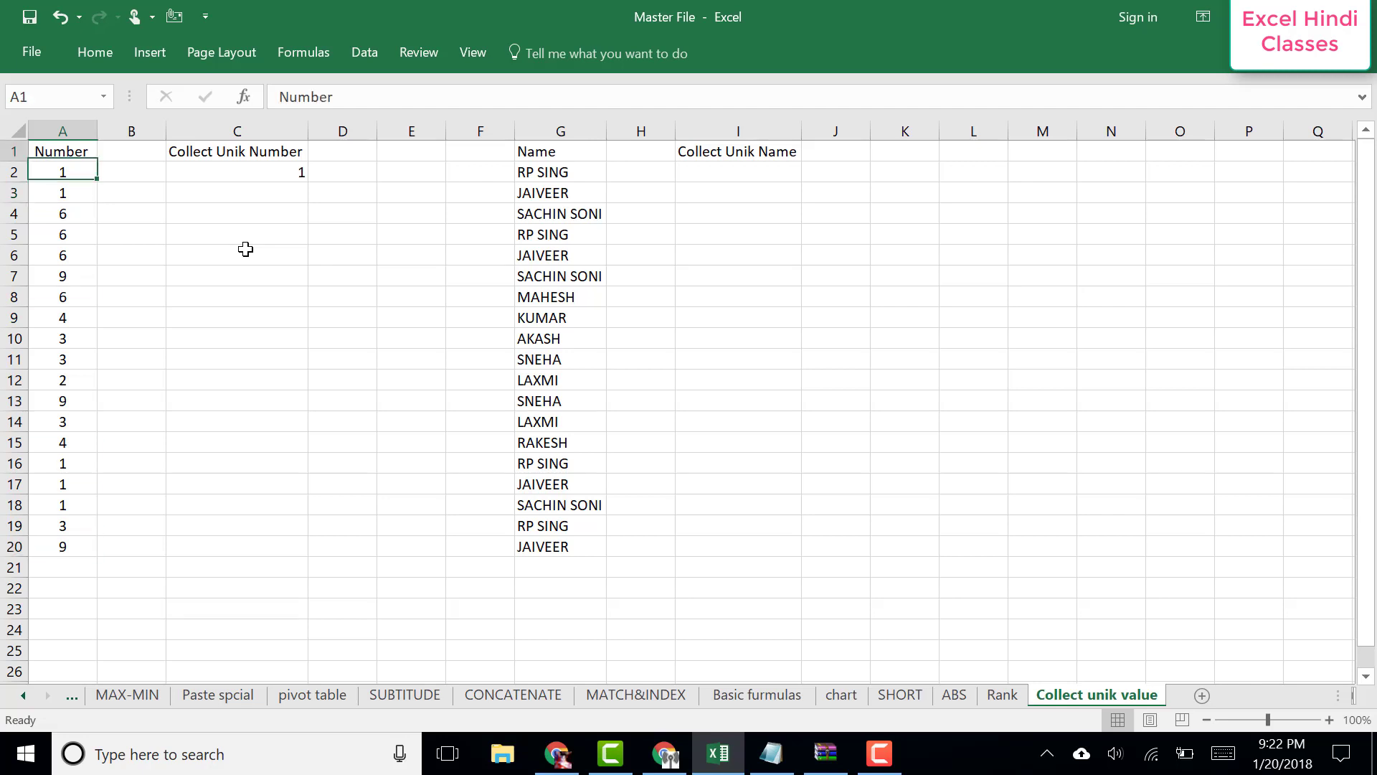
{"action": "key", "text": "ctrl+Down"}
{"action": "key", "text": "Right"}
{"action": "key", "text": "Right"}
{"action": "key", "text": "ctrl+shift+Up"}
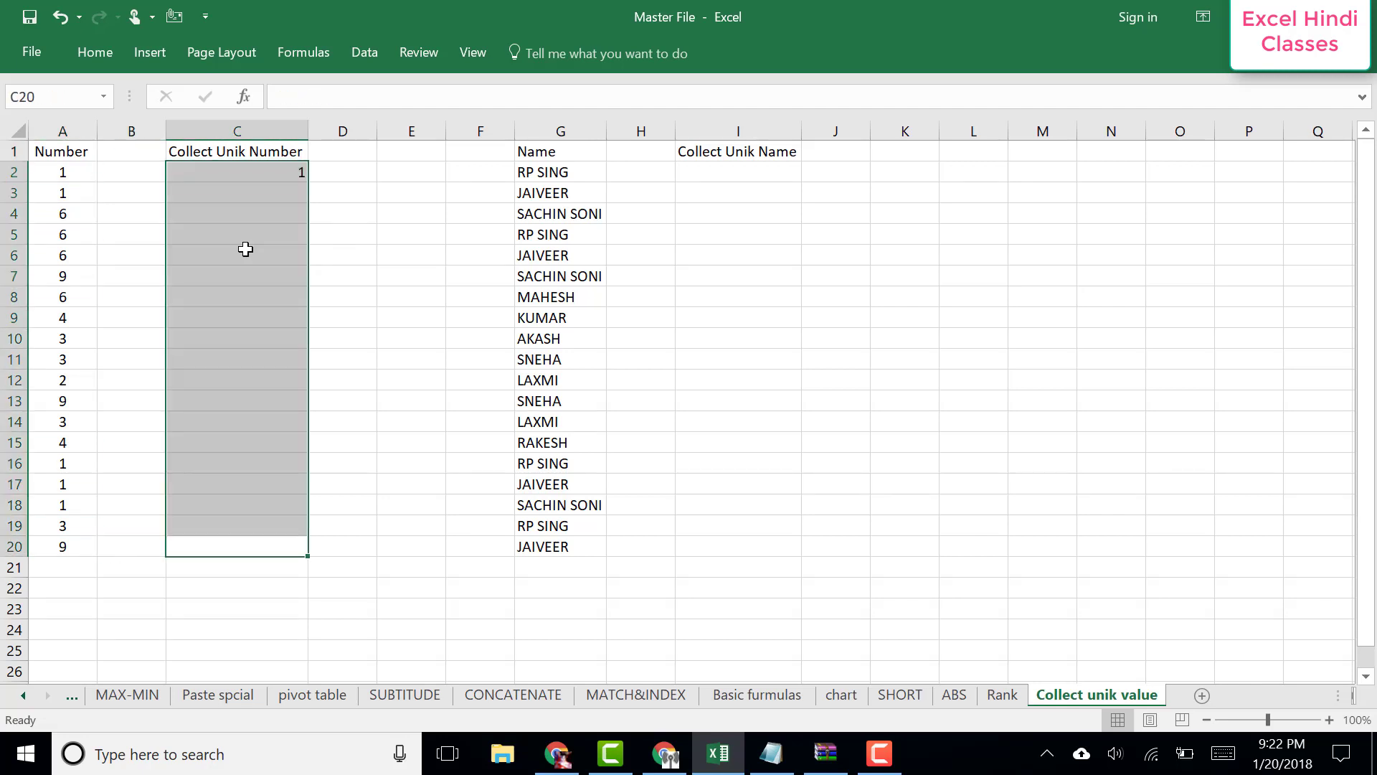
{"action": "key", "text": "ctrl+d"}
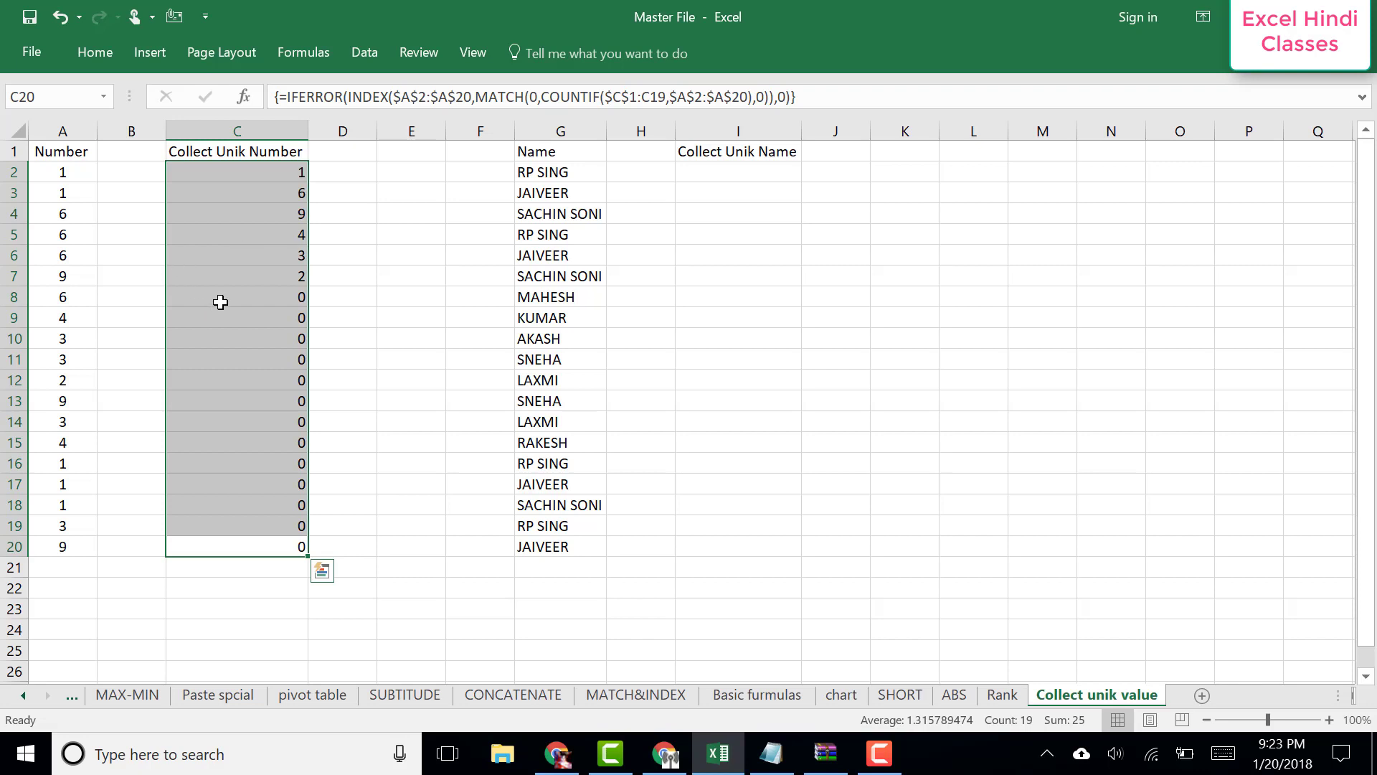
Inspect C8 and select the zero results below the unique numbers in column C.
{"action": "left_click", "coordinate": [239, 299]}
{"action": "left_click_drag", "start_coordinate": [288, 174], "coordinate": [292, 542]}
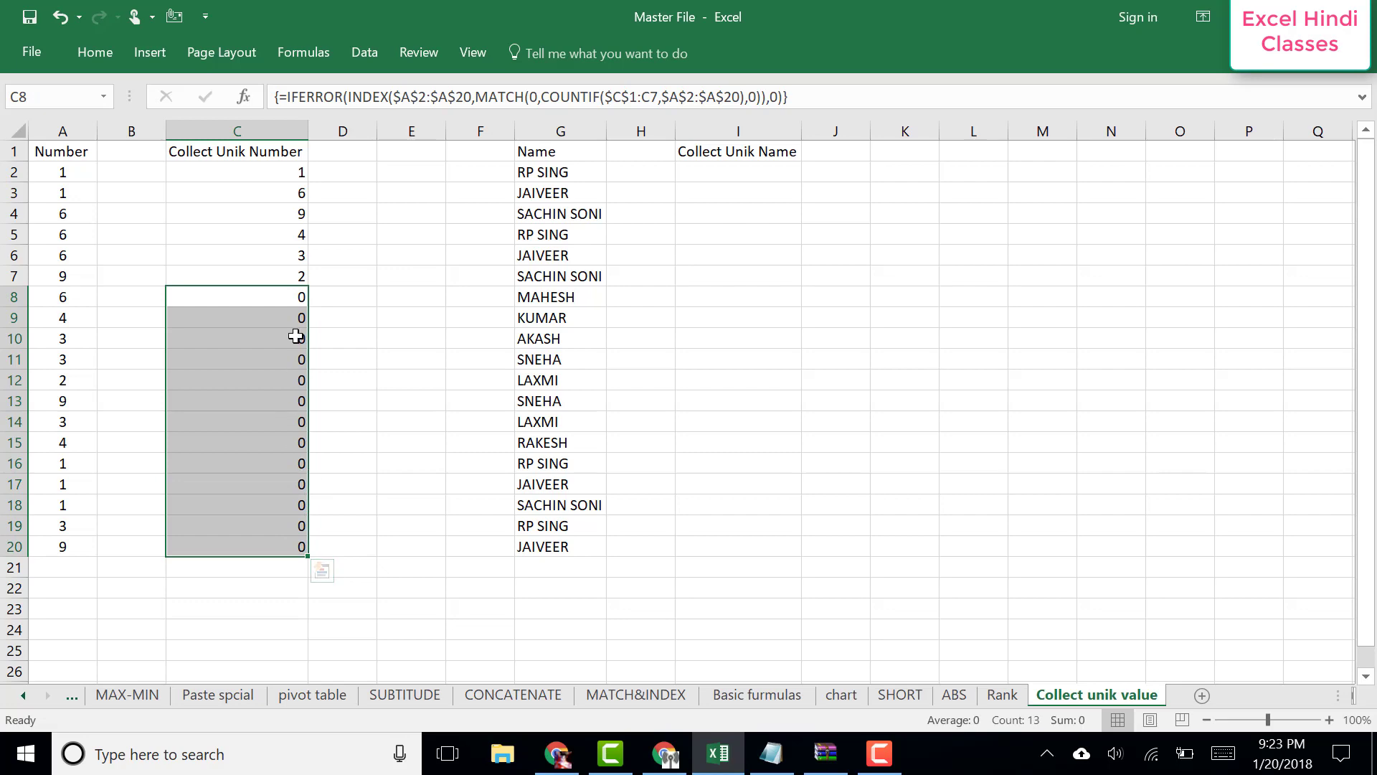
{"action": "key", "text": "ctrl+q"}
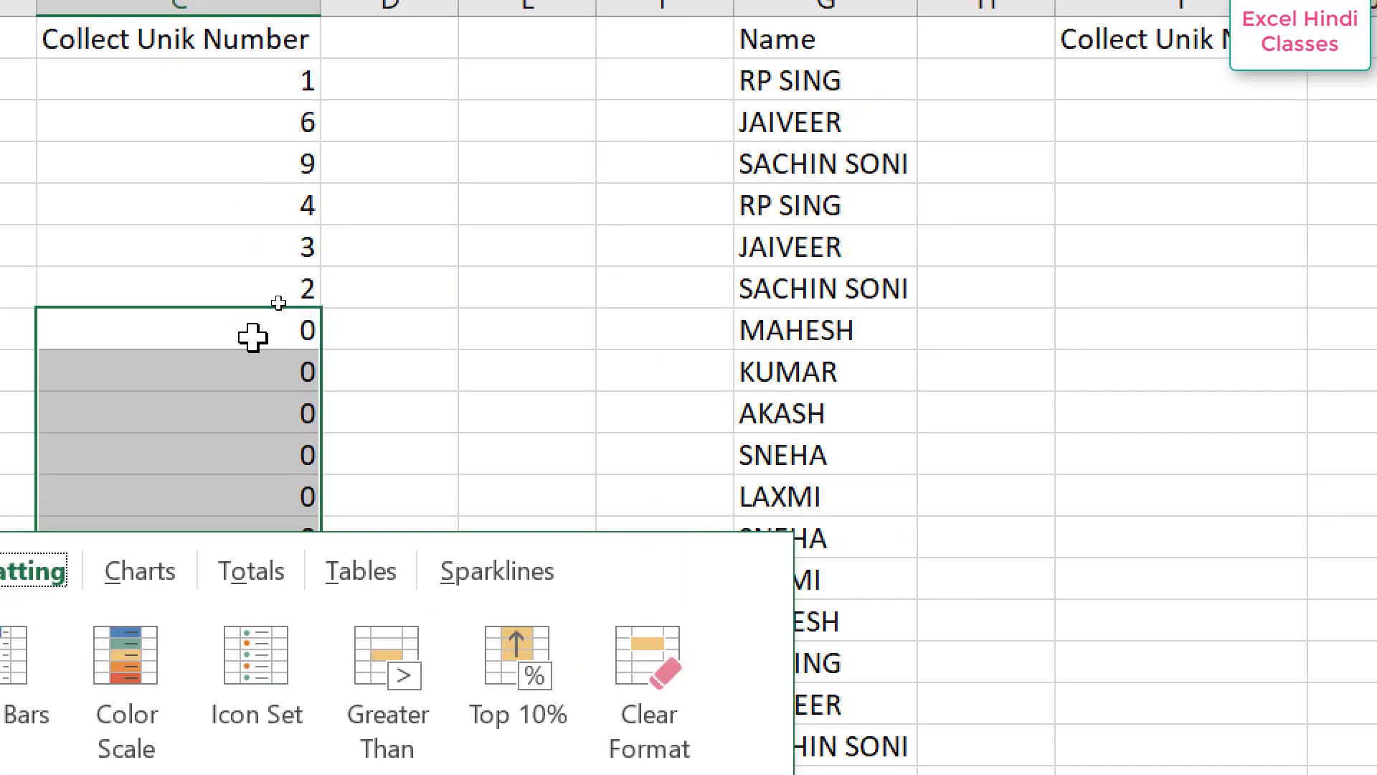
{"action": "key", "text": "Escape"}
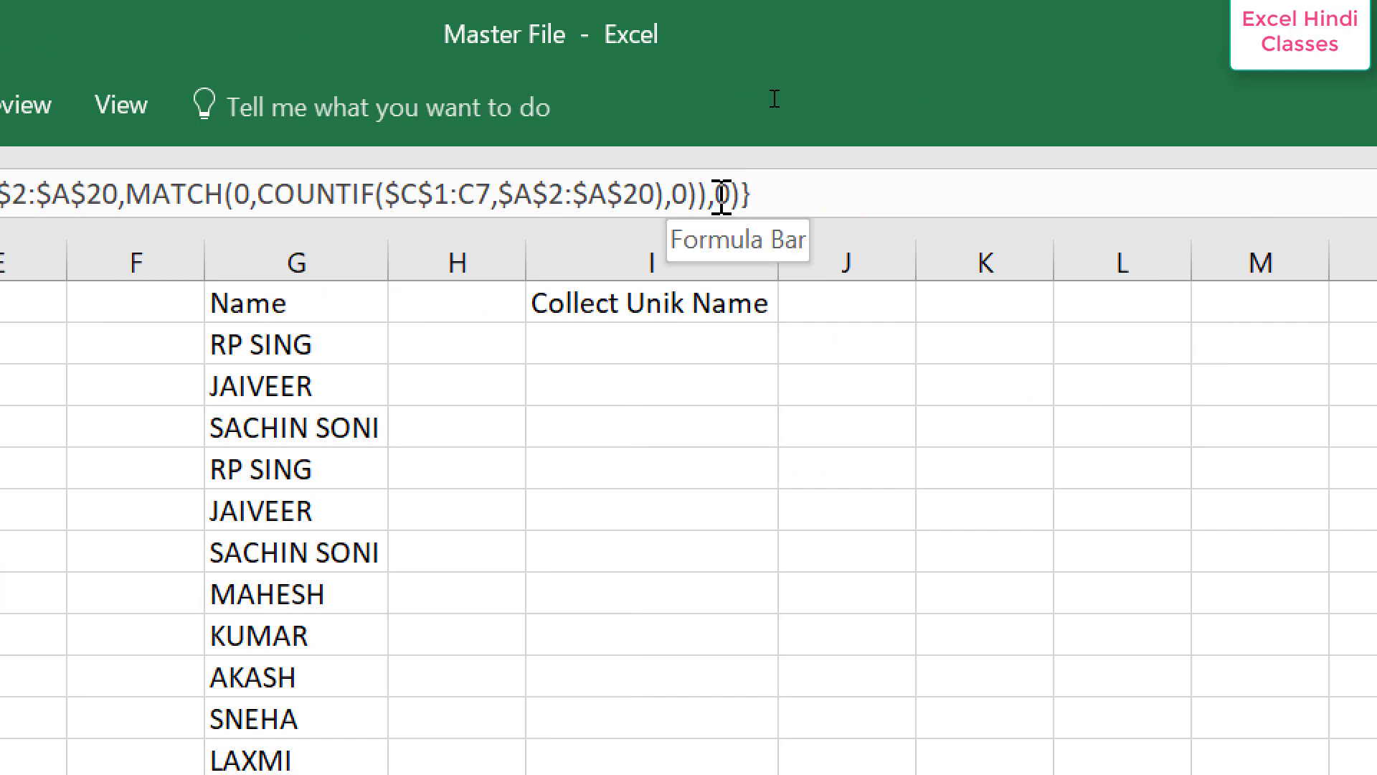
Retype the final IFERROR argument in C8's formula and commit it as an array formula.
{"action": "left_click", "coordinate": [717, 196]}
{"action": "key", "text": "Delete"}
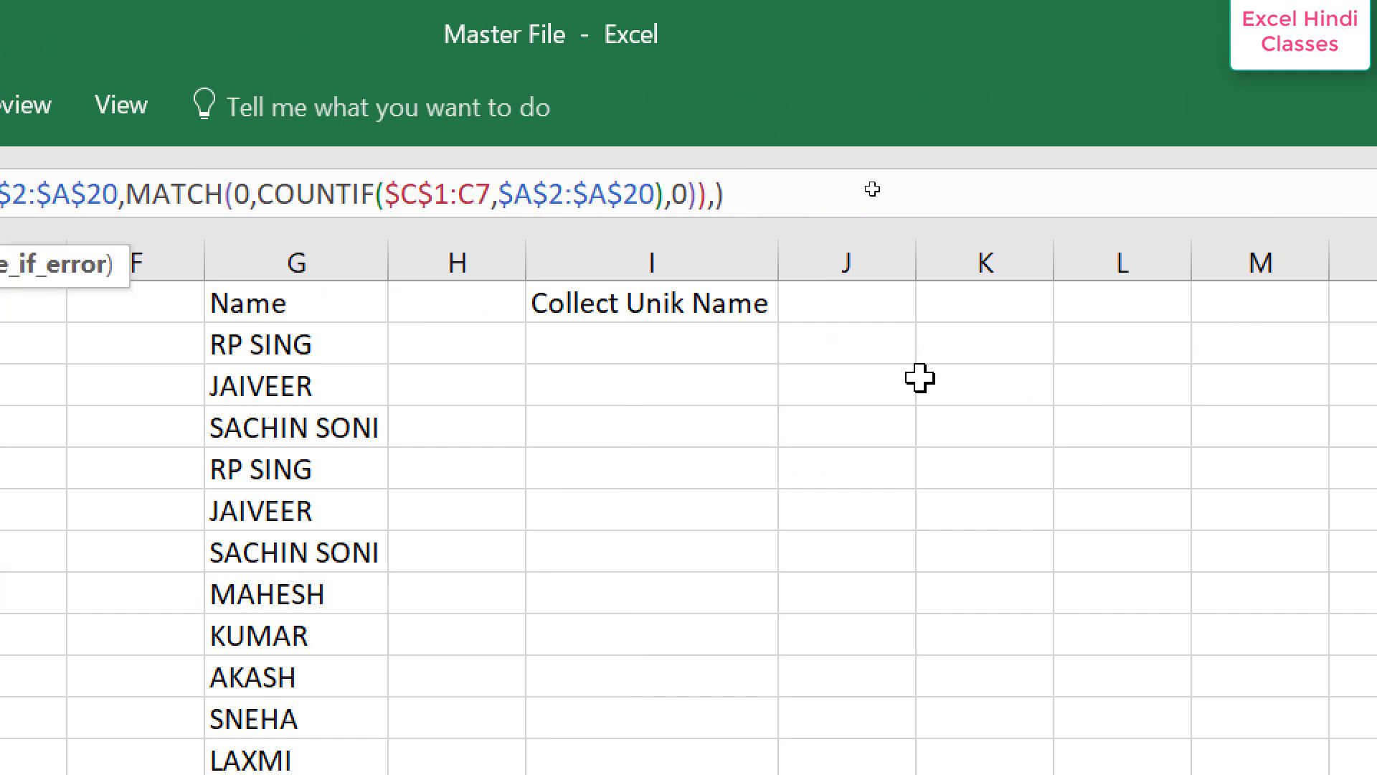
{"action": "type", "text": "0"}
{"action": "key", "text": "ctrl+shift+Return"}
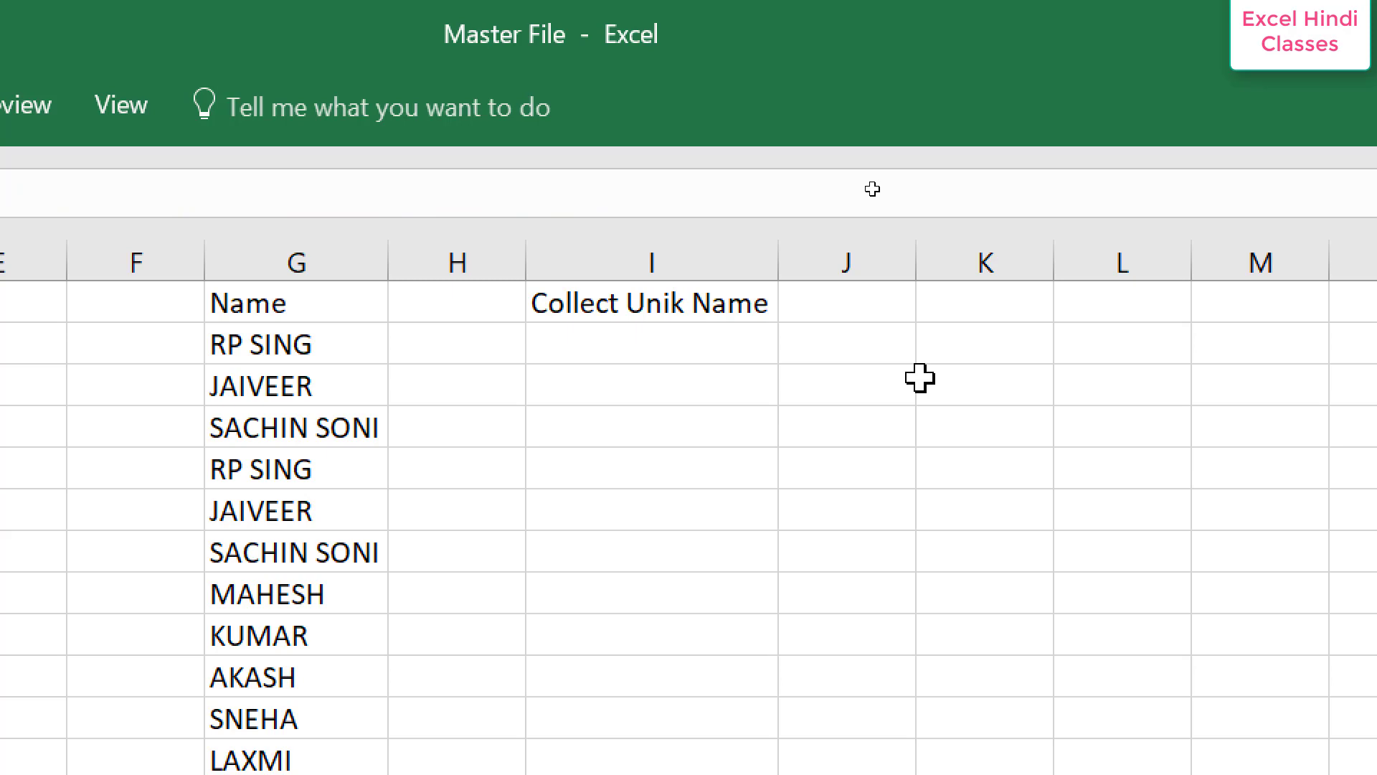
{"action": "left_click", "coordinate": [535, 331]}
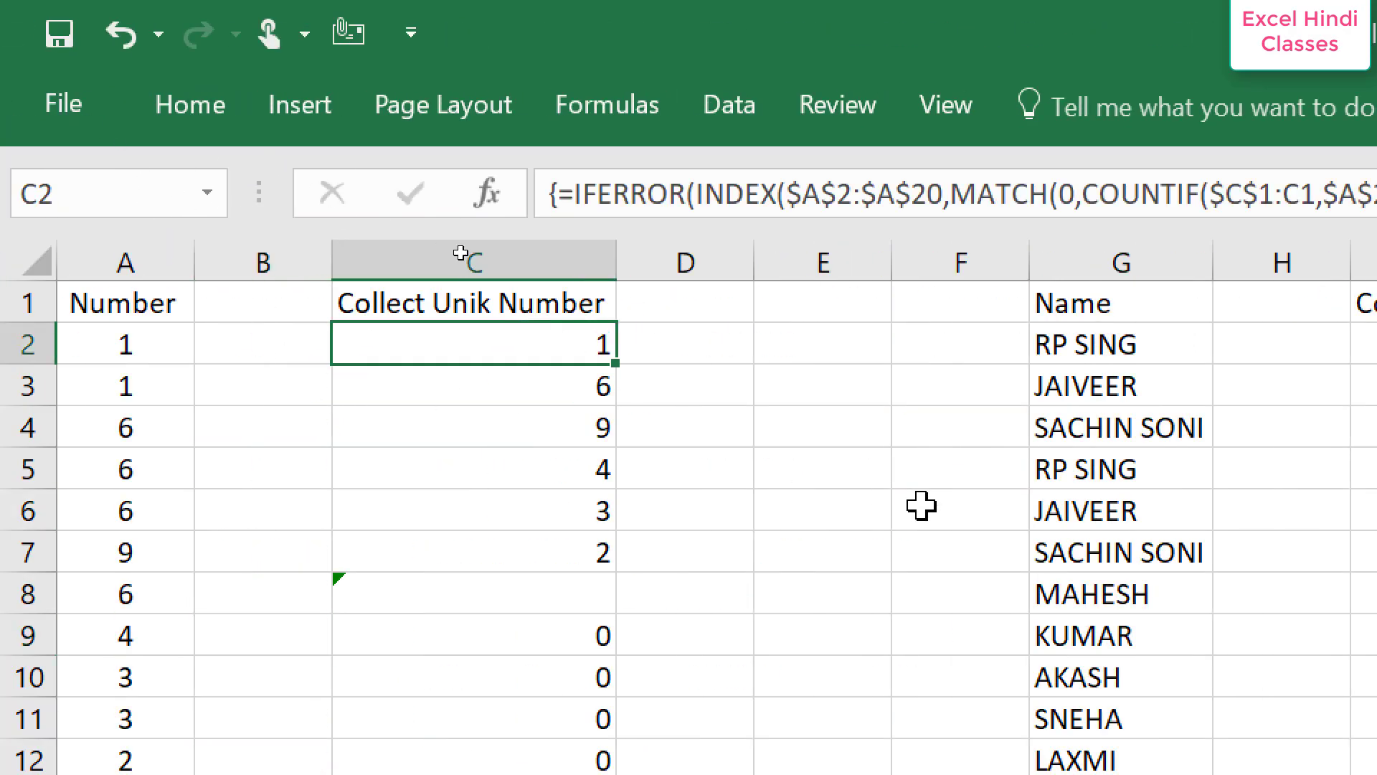
Re-enter the array formula across C2:C20, then narrow the selection to C2.
{"action": "left_click_drag", "start_coordinate": [473, 344], "coordinate": [473, 771]}
{"action": "key", "text": "ctrl+shift+Return"}
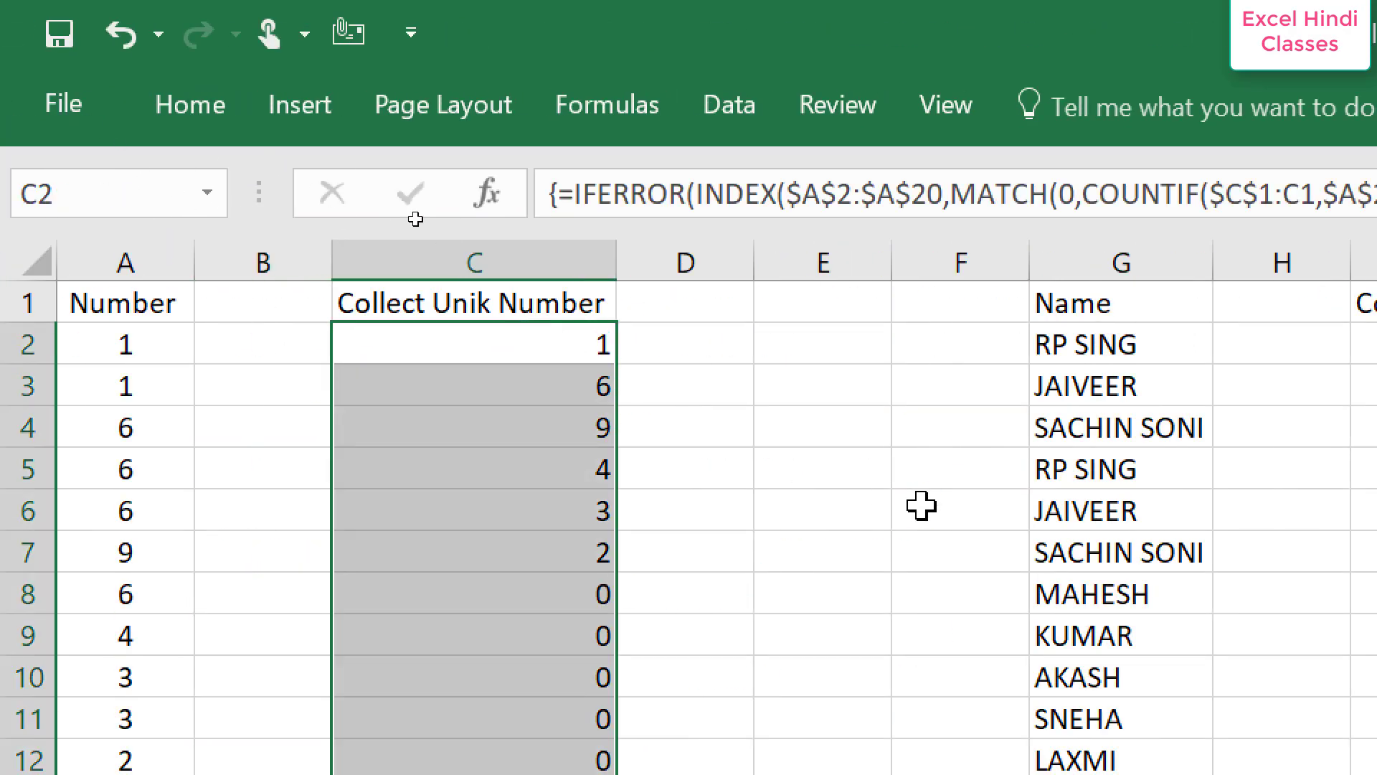
{"action": "left_click", "coordinate": [589, 350]}
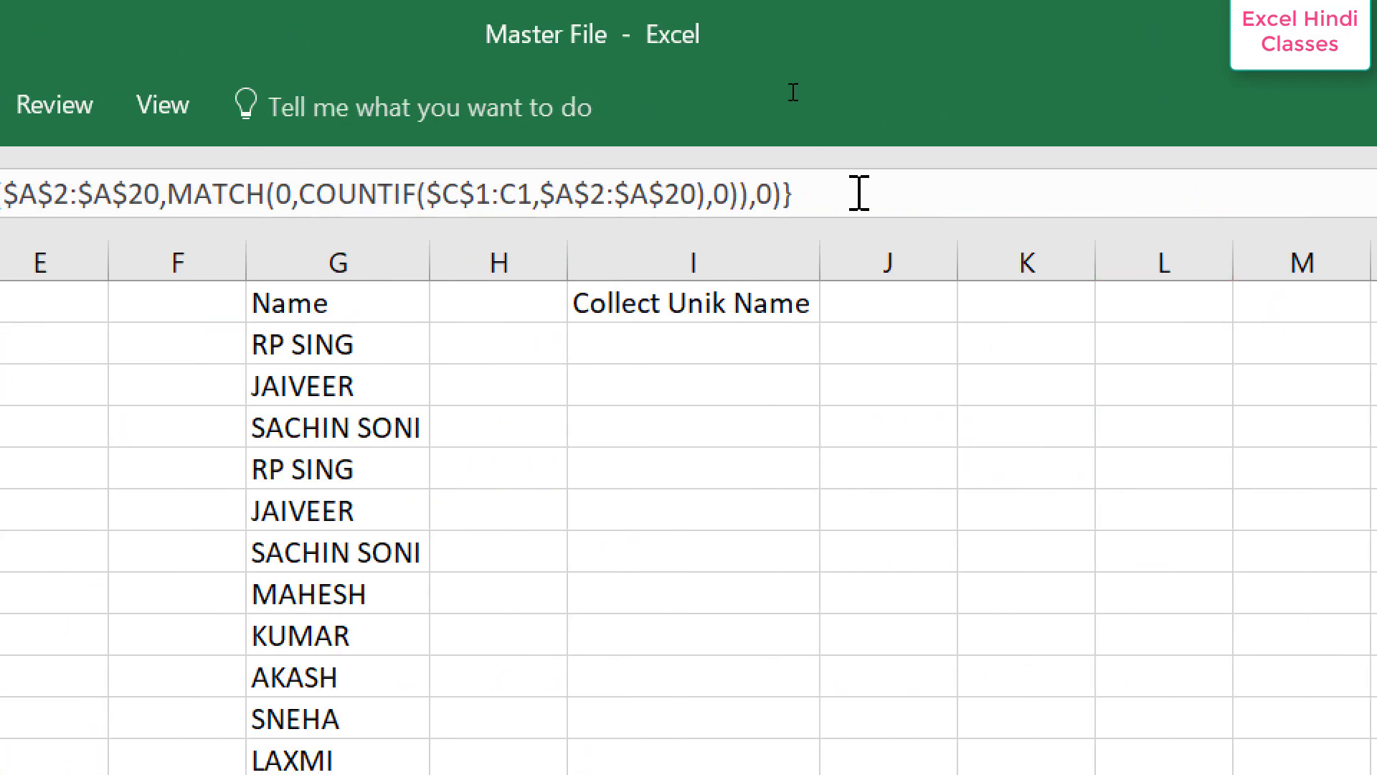
Replace the final 0 fallback in C2's formula with "" and commit it as an array formula.
{"action": "left_click", "coordinate": [774, 193]}
{"action": "key", "text": "BackSpace"}
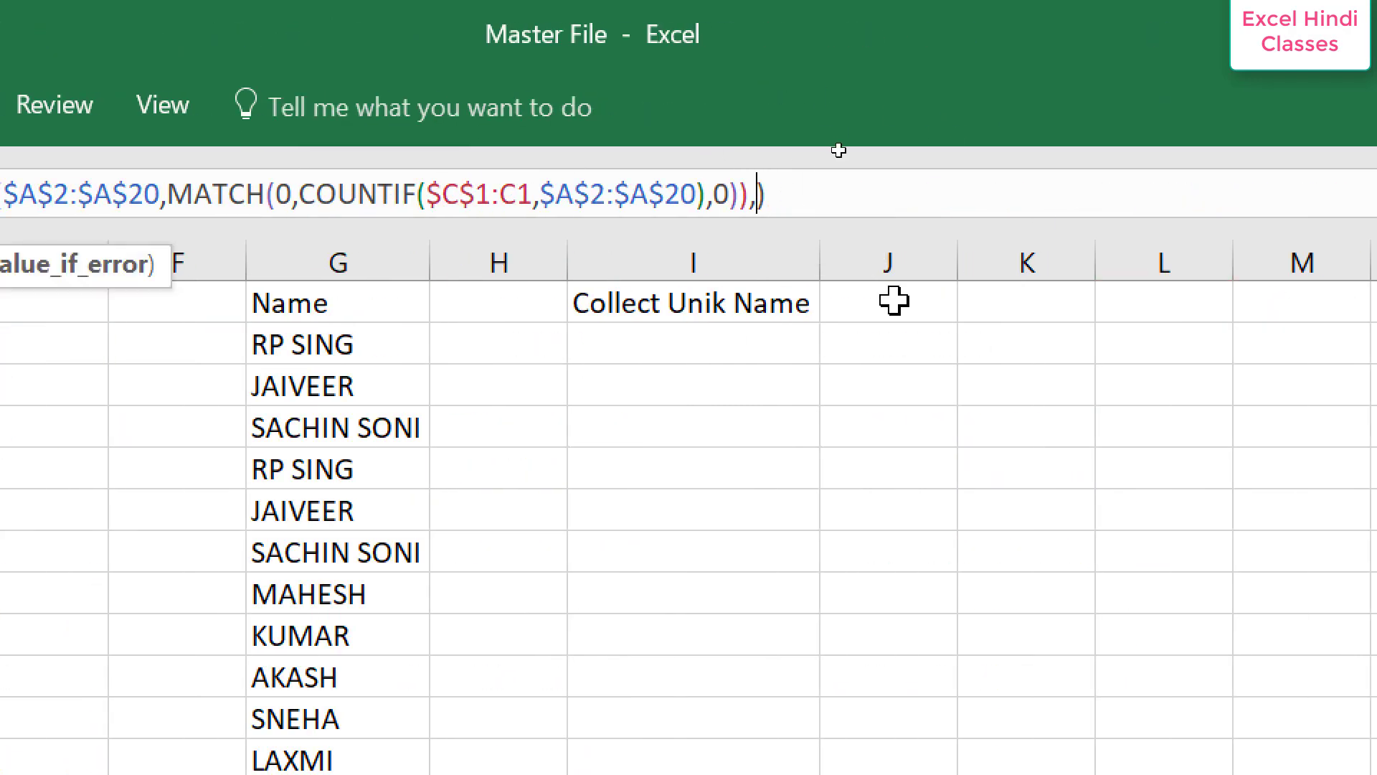
{"action": "type", "text": "\"\""}
{"action": "key", "text": "ctrl+shift+Return"}
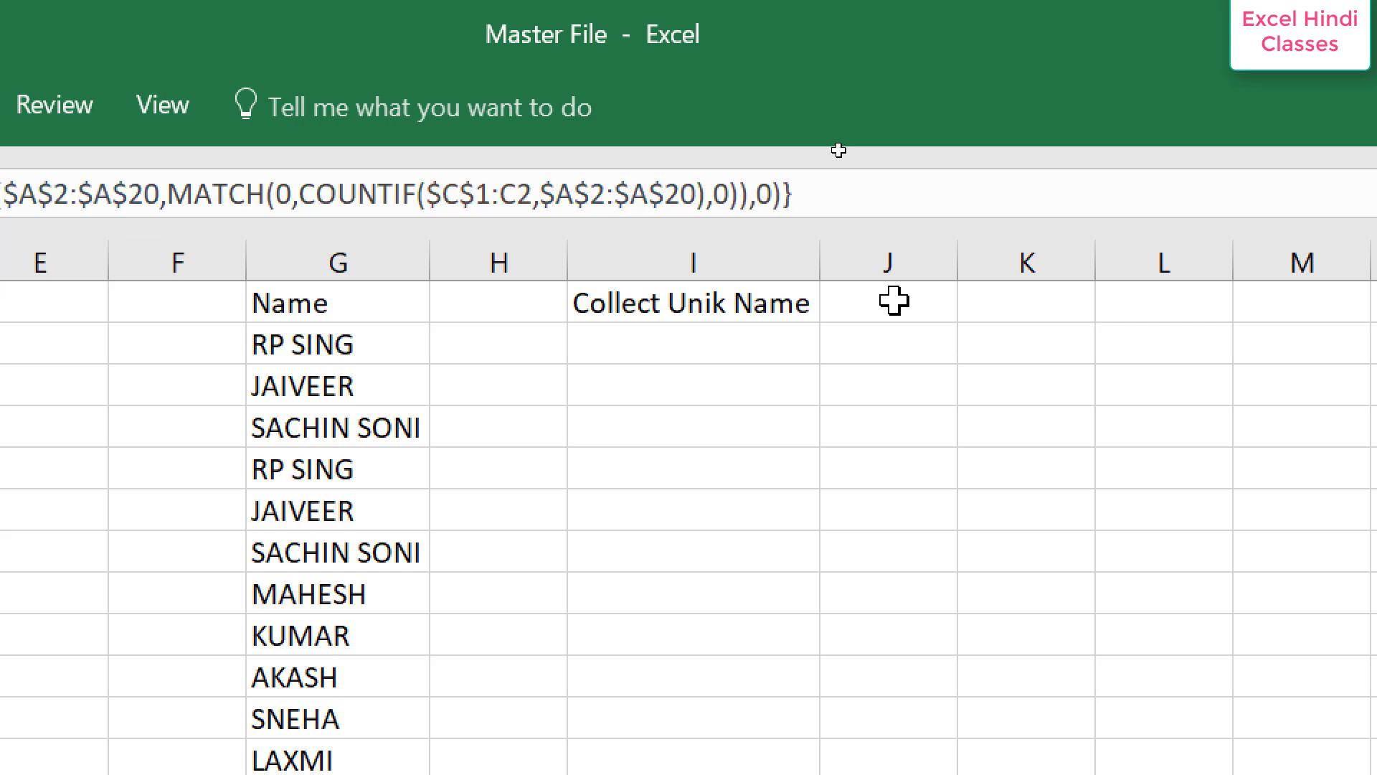
{"action": "left_click", "coordinate": [893, 301]}
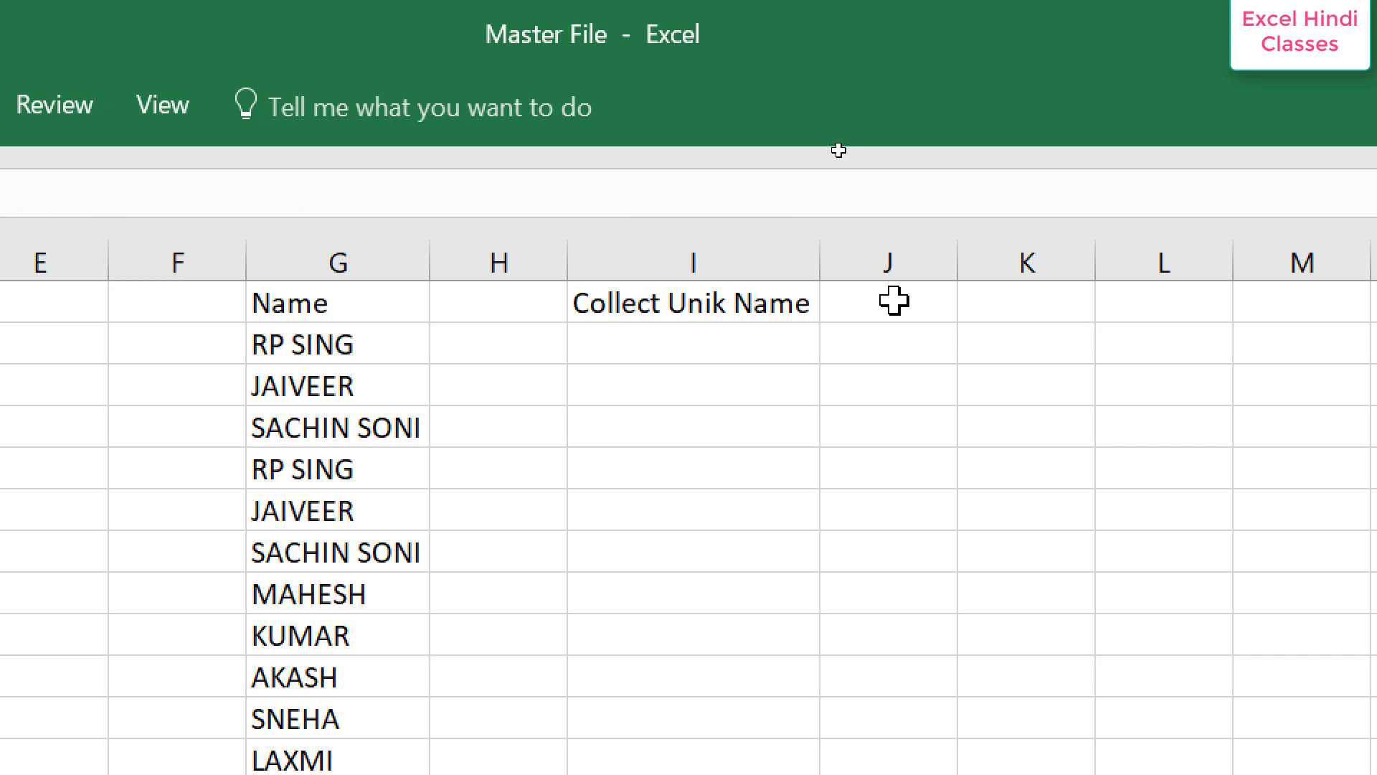
Re-enter C2 as an array formula and apply the blank-fallback version across C2:C20.
{"action": "left_click", "coordinate": [528, 355]}
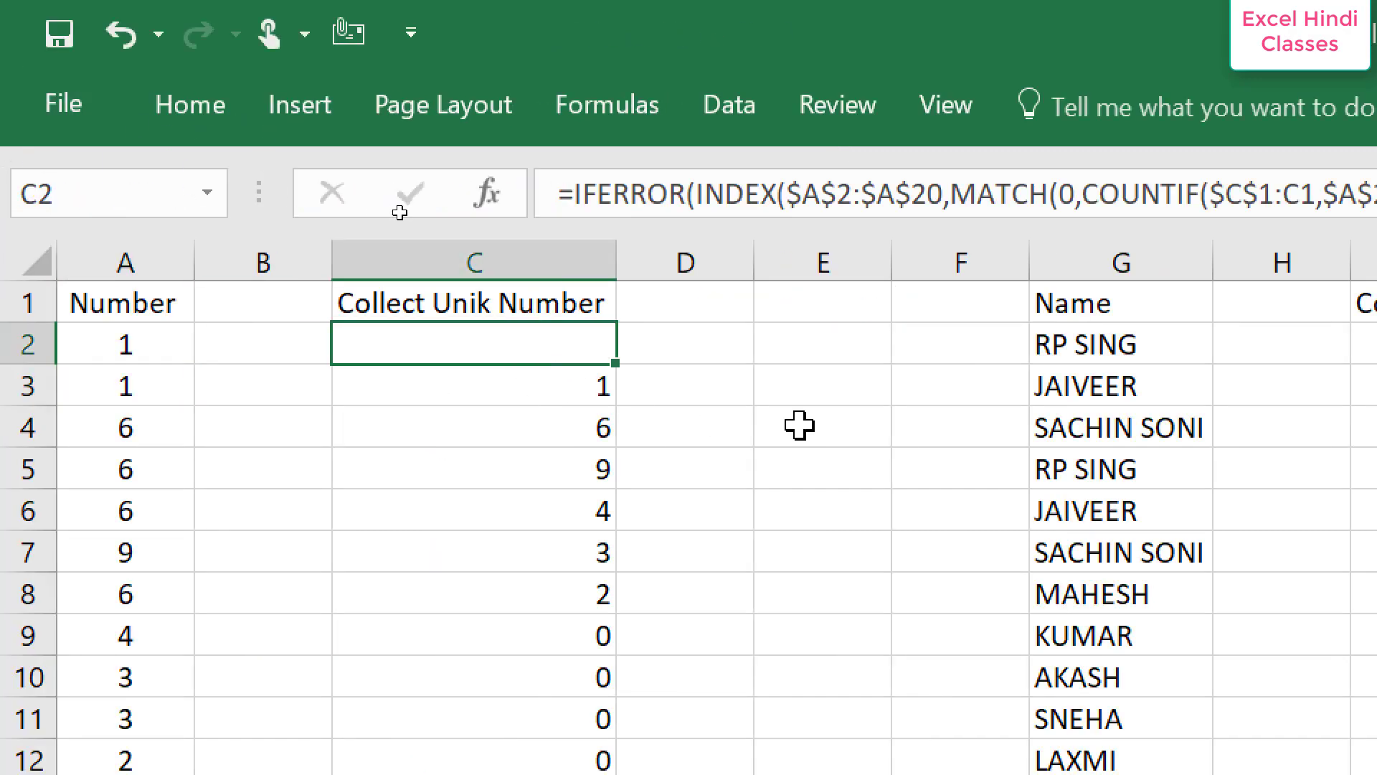
{"action": "key", "text": "F2"}
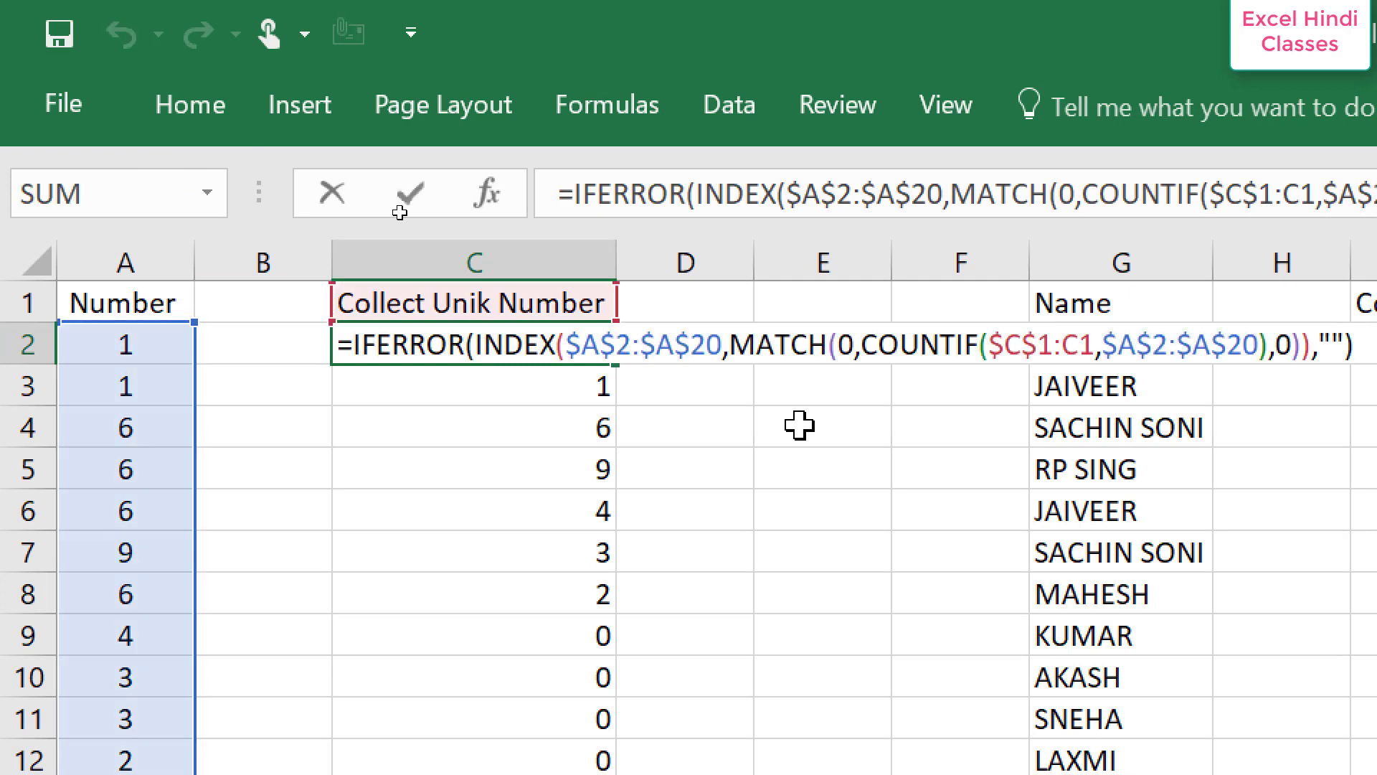
{"action": "key", "text": "ctrl+shift+Return"}
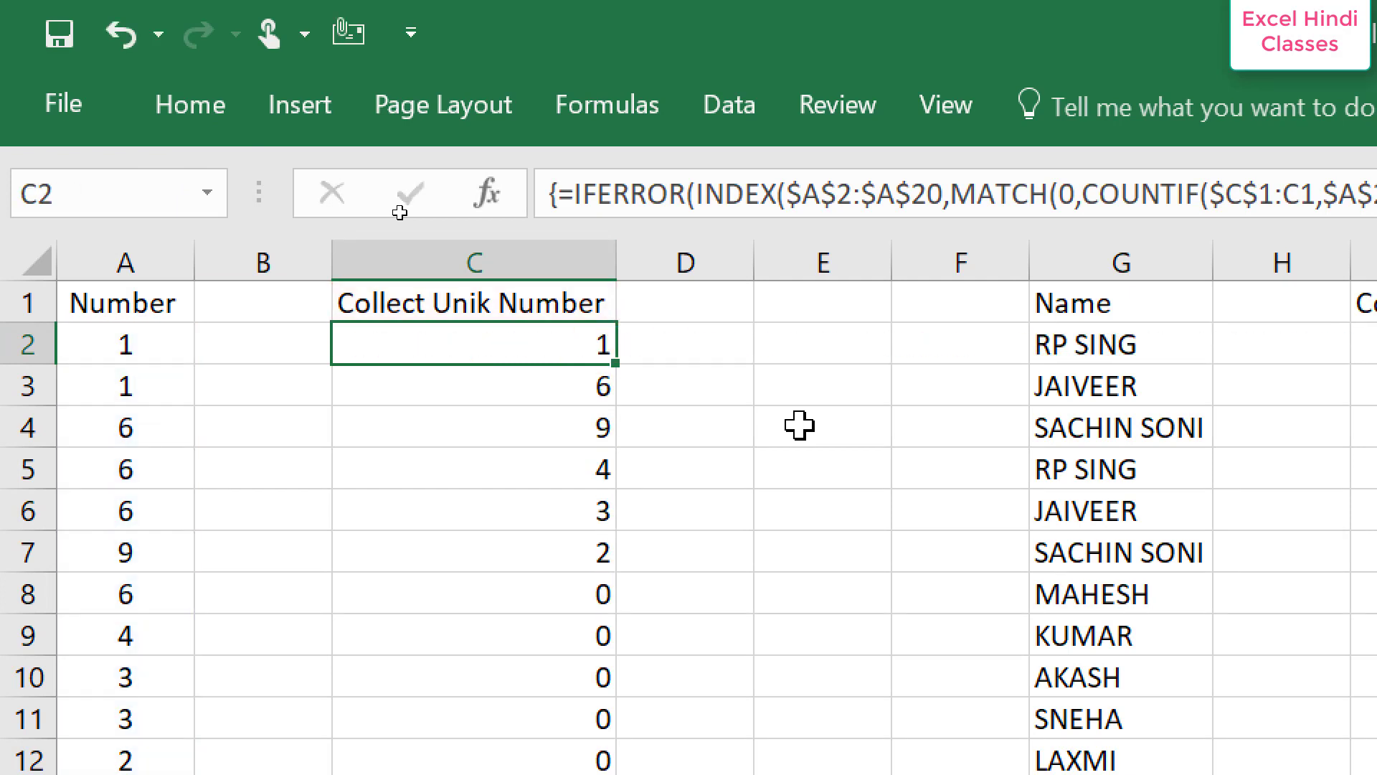
{"action": "key", "text": "ctrl+shift+Down"}
{"action": "key", "text": "F2"}
{"action": "key", "text": "ctrl+shift+Return"}
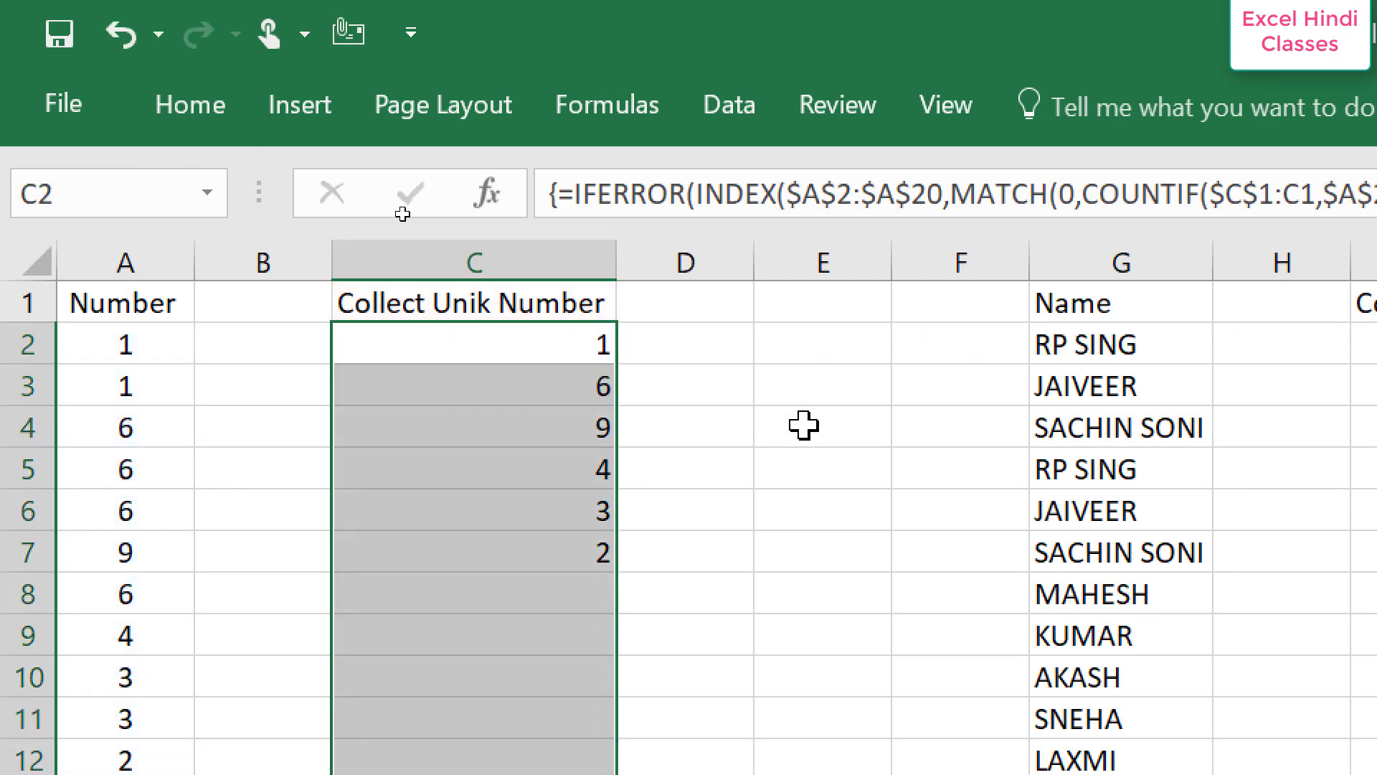
Check the blank results lower in column C, such as C14.
{"action": "scroll", "coordinate": [562, 624], "scroll_direction": "down", "scroll_amount": 1}
{"action": "left_click", "coordinate": [530, 540]}
{"action": "scroll", "coordinate": [560, 595], "scroll_direction": "down", "scroll_amount": 2}
{"action": "left_click", "coordinate": [492, 510]}
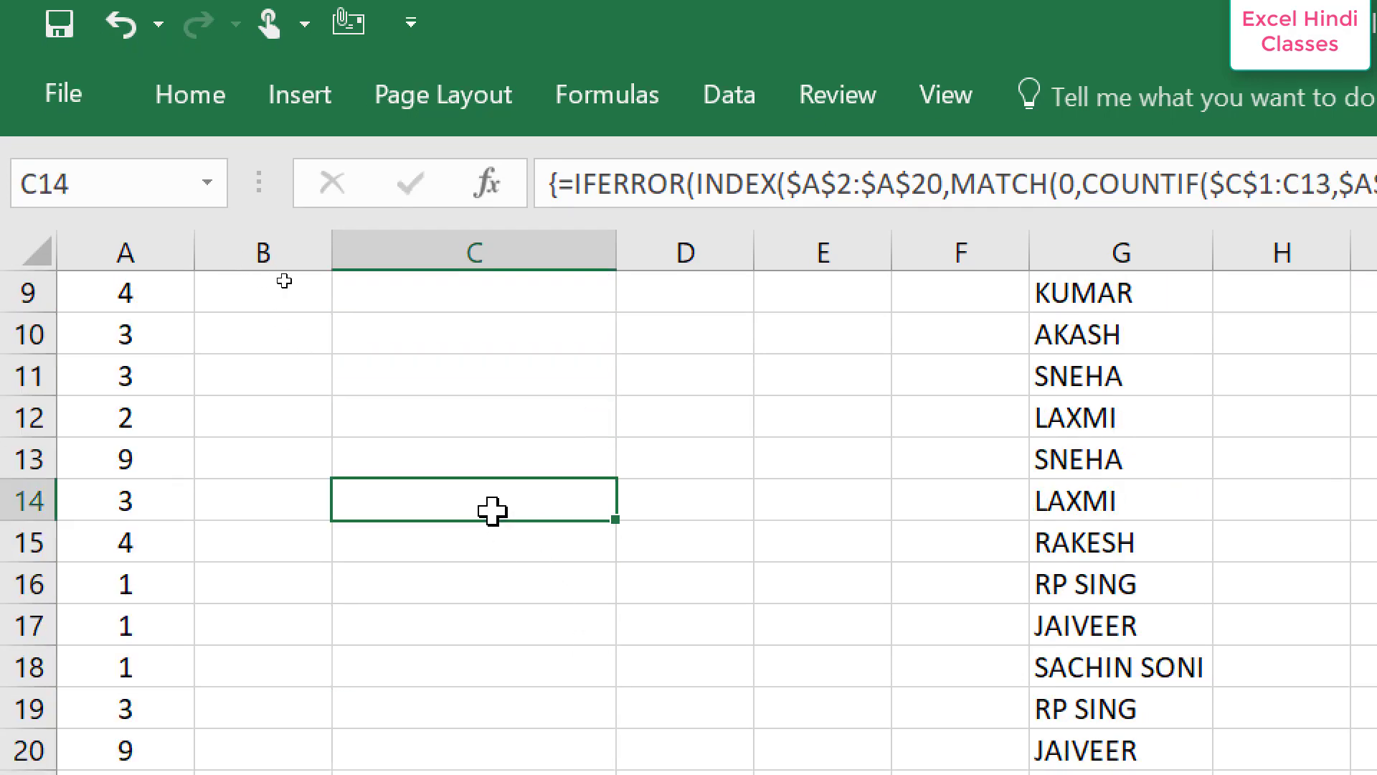
{"action": "scroll", "coordinate": [569, 563], "scroll_direction": "up", "scroll_amount": 3}
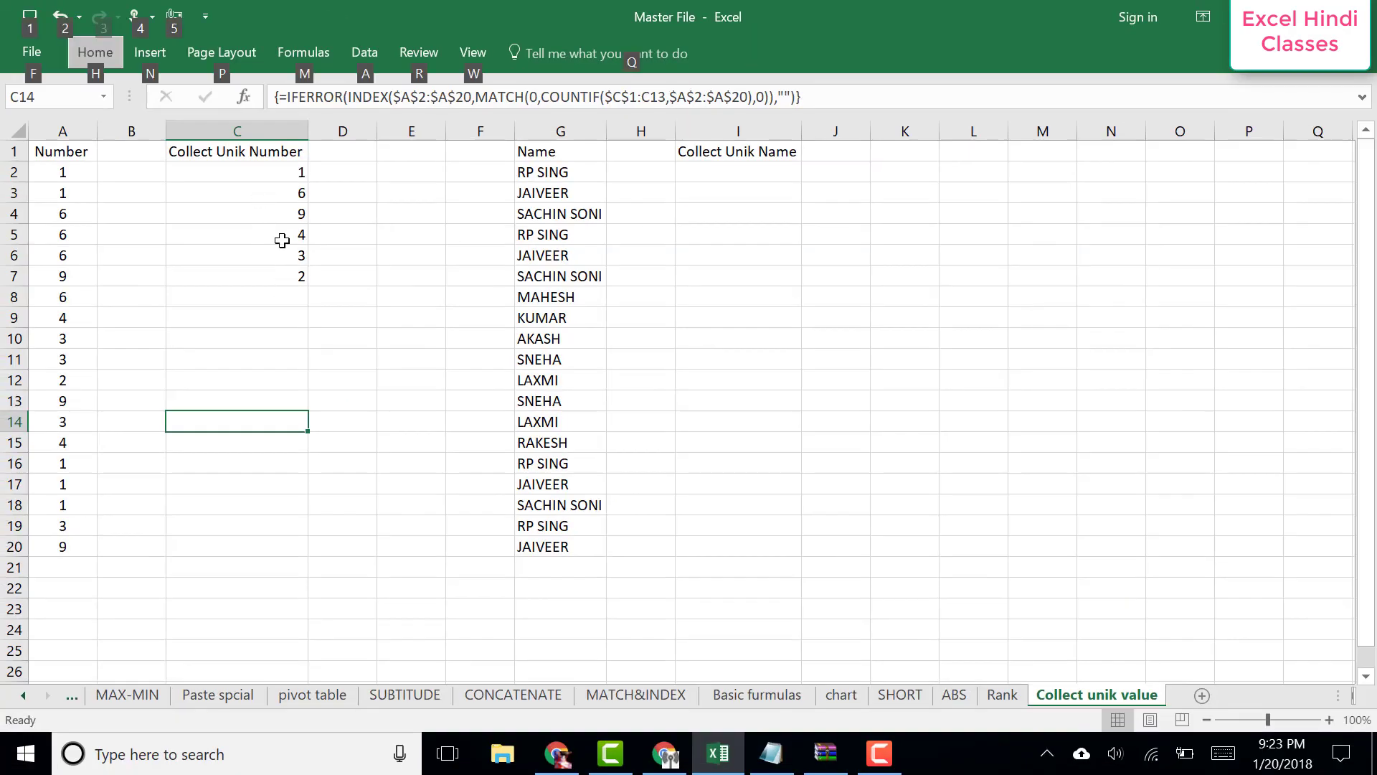
Start an IFERROR formula in I2 for the column G names list, then discard it unfinished.
{"action": "left_click", "coordinate": [324, 276]}
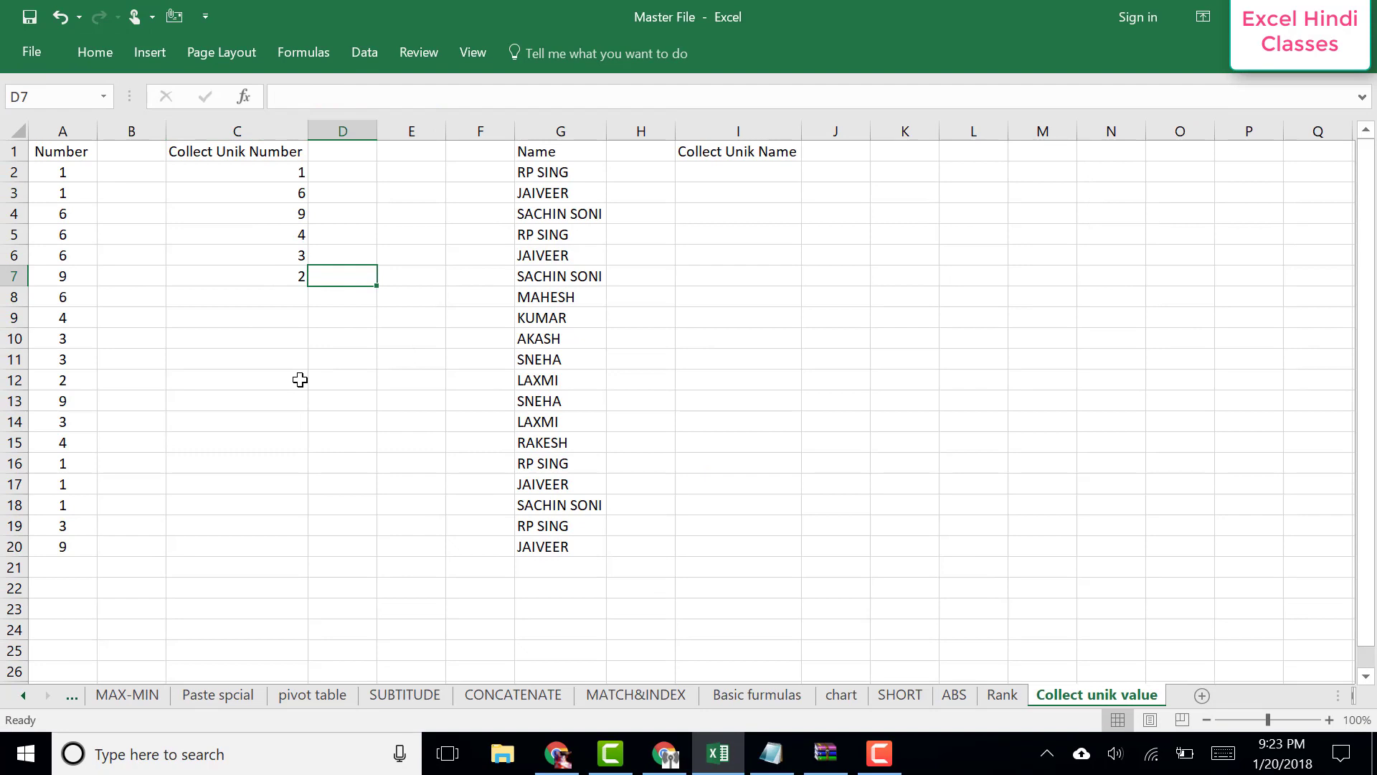
{"action": "left_click", "coordinate": [716, 176]}
{"action": "left_click_drag", "start_coordinate": [600, 172], "coordinate": [583, 484]}
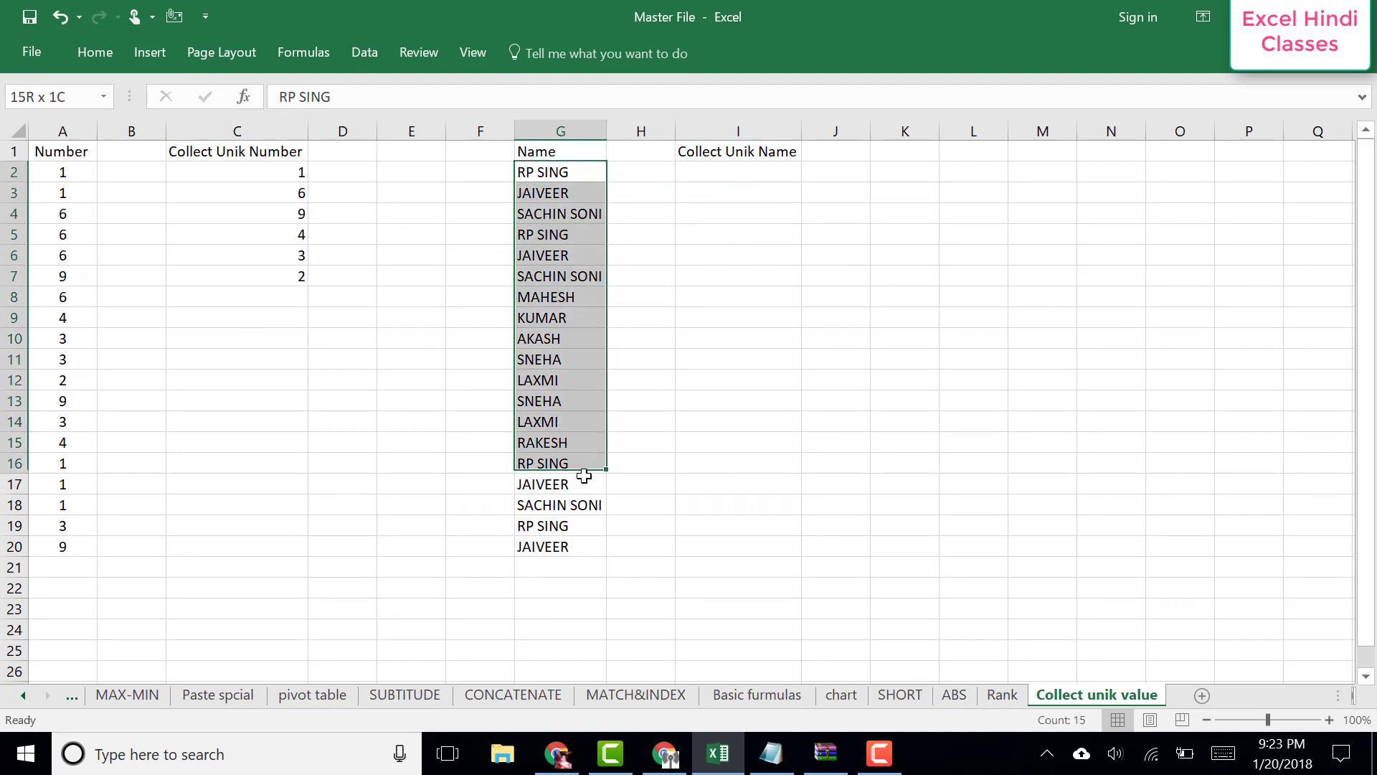
{"action": "left_click", "coordinate": [718, 172]}
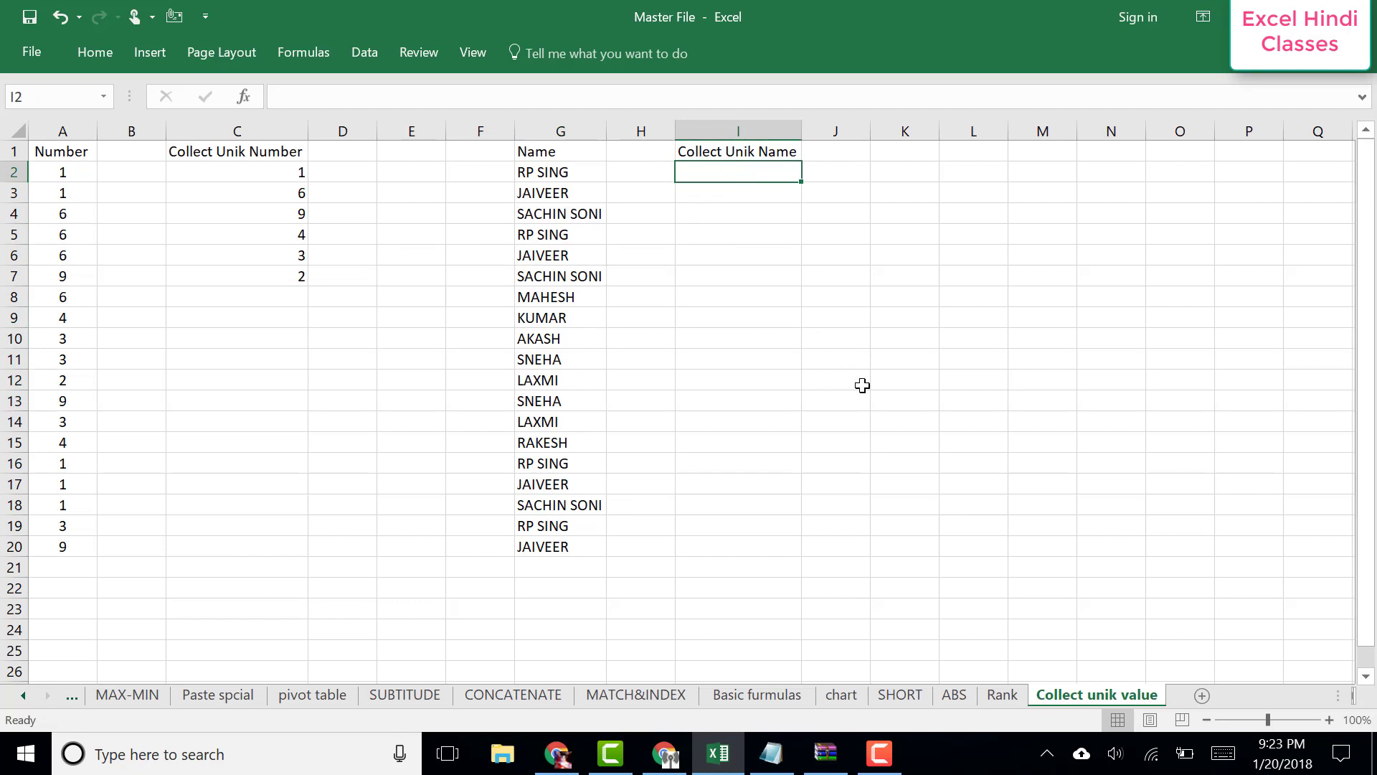
{"action": "type", "text": "="}
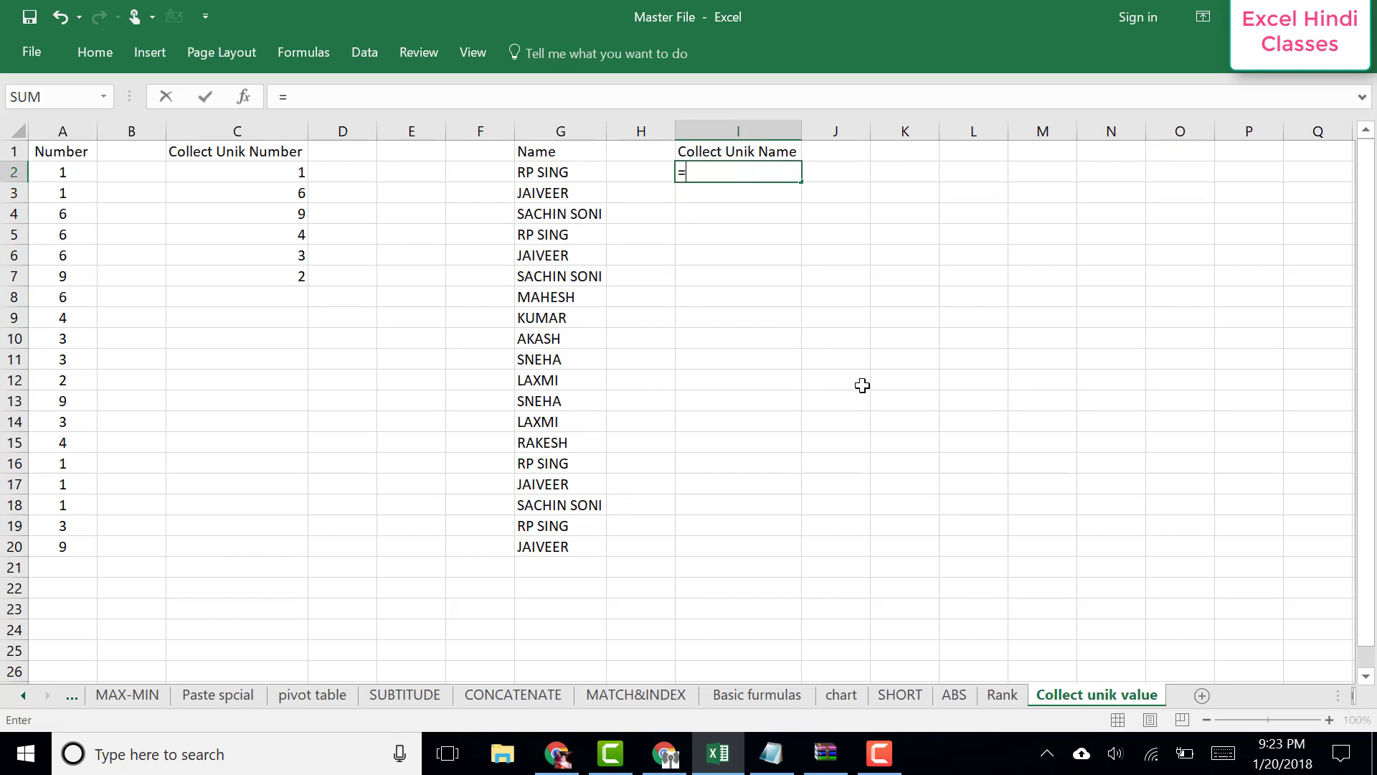
{"action": "type", "text": "if"}
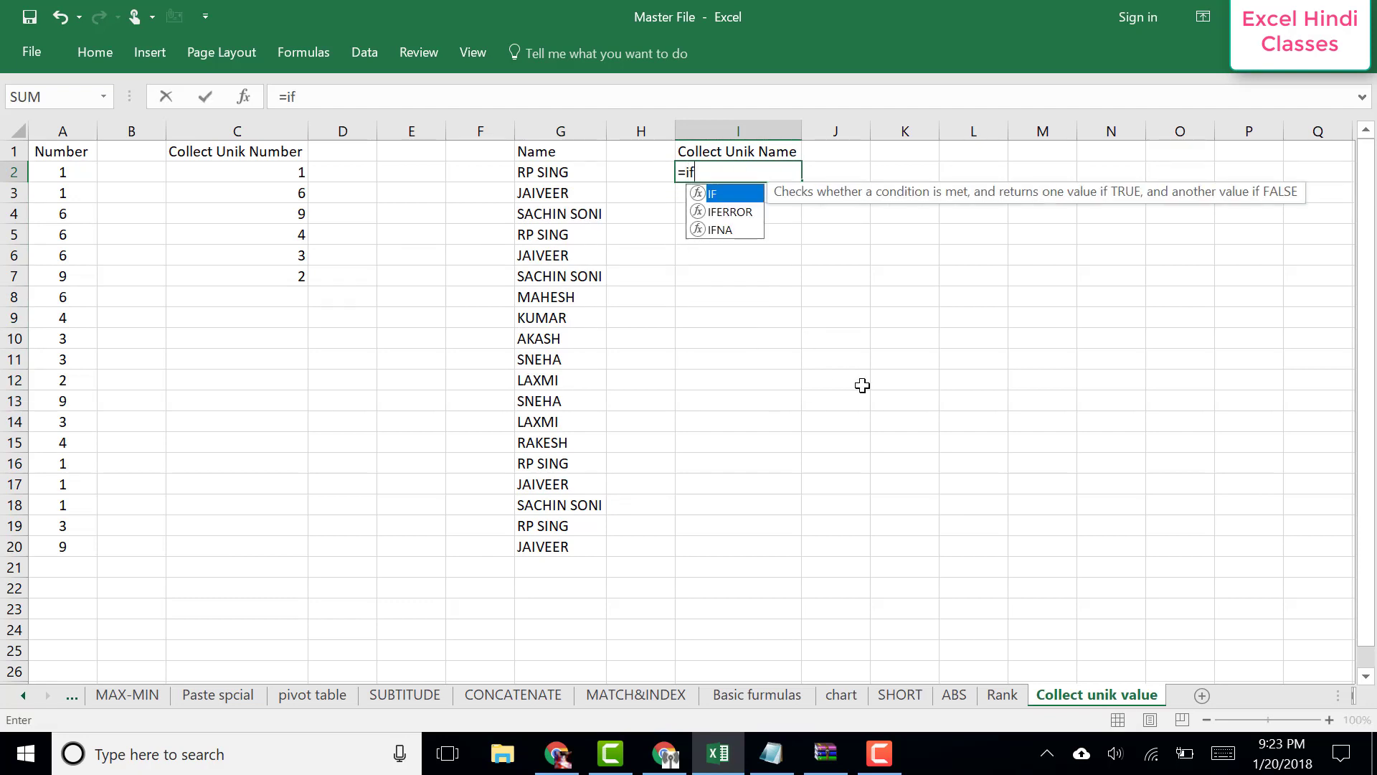
{"action": "key", "text": "Down"}
{"action": "key", "text": "Tab"}
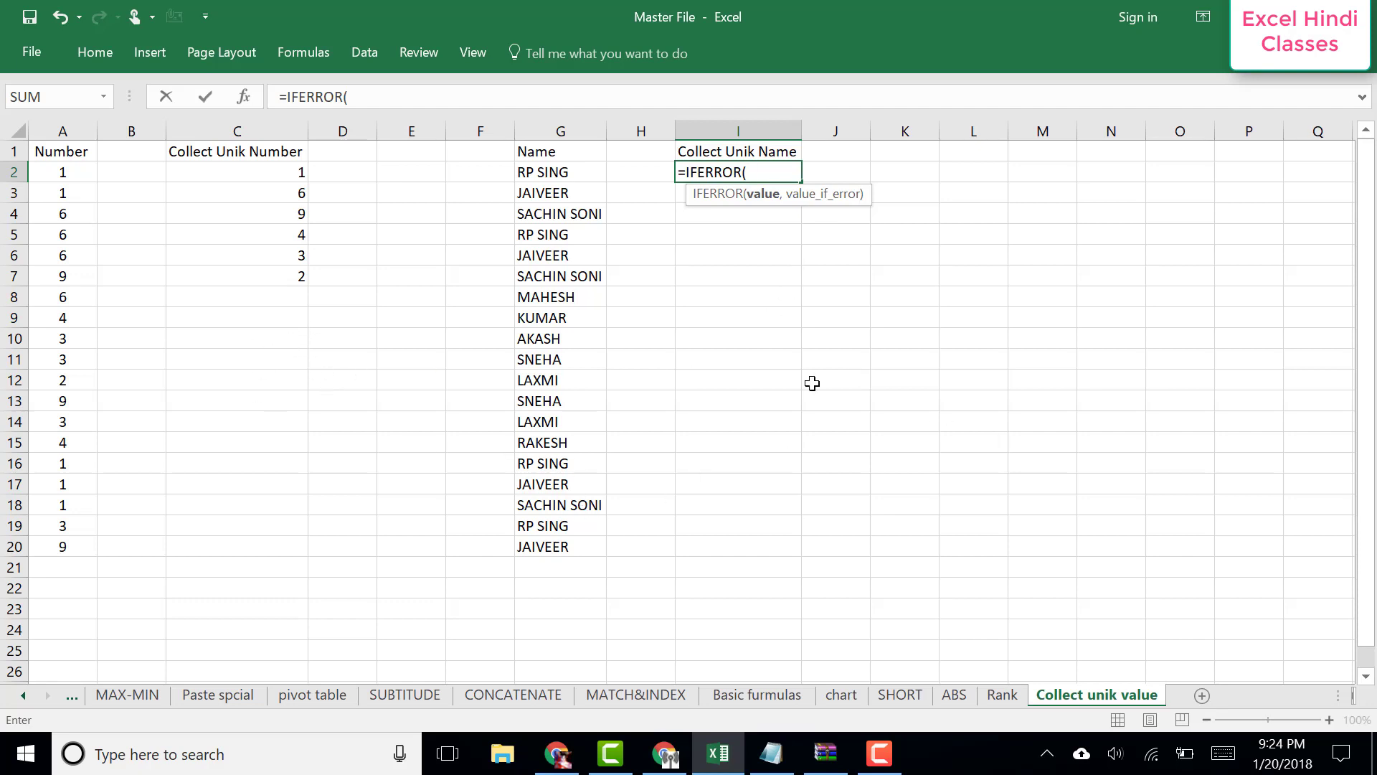
{"action": "key", "text": "Escape"}
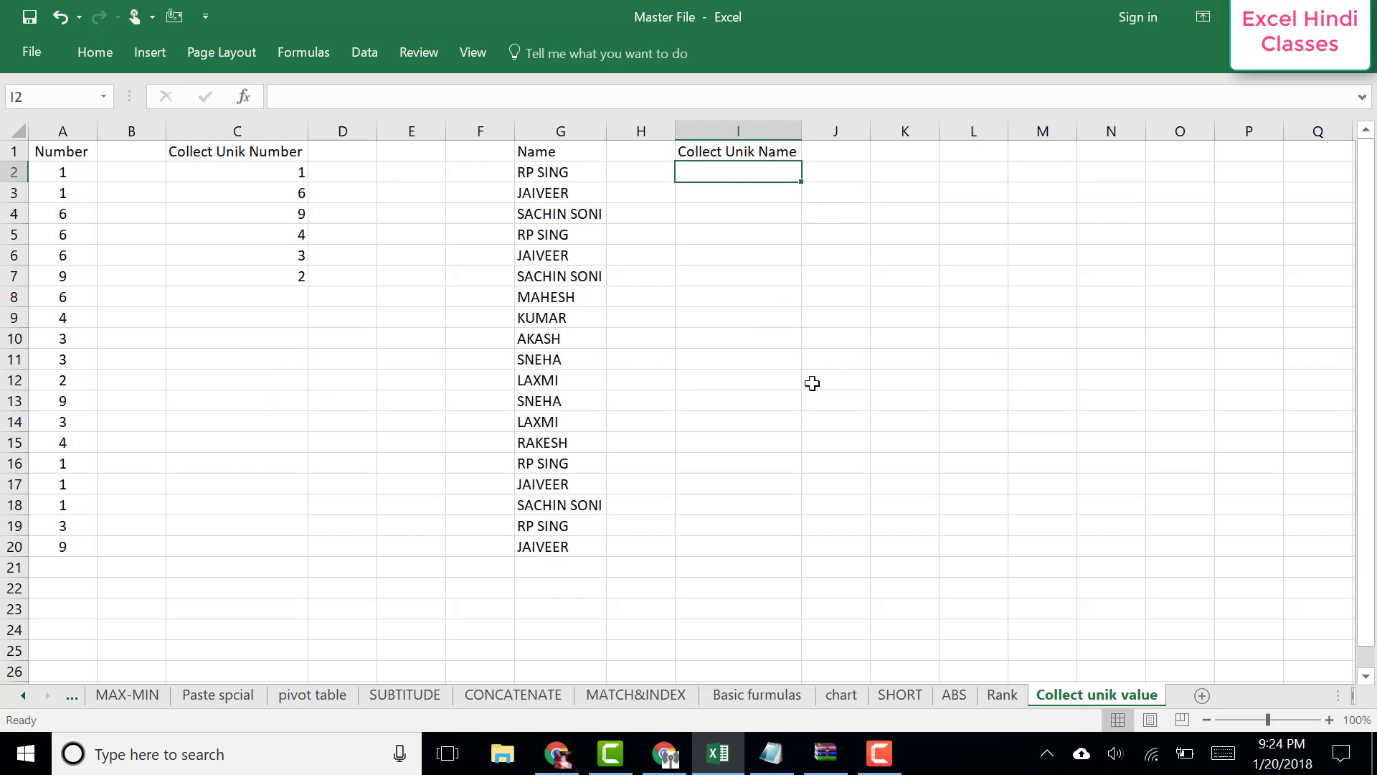
Start an INDEX formula in I2 over the absolute names range $G$2:$G$20.
{"action": "type", "text": "="}
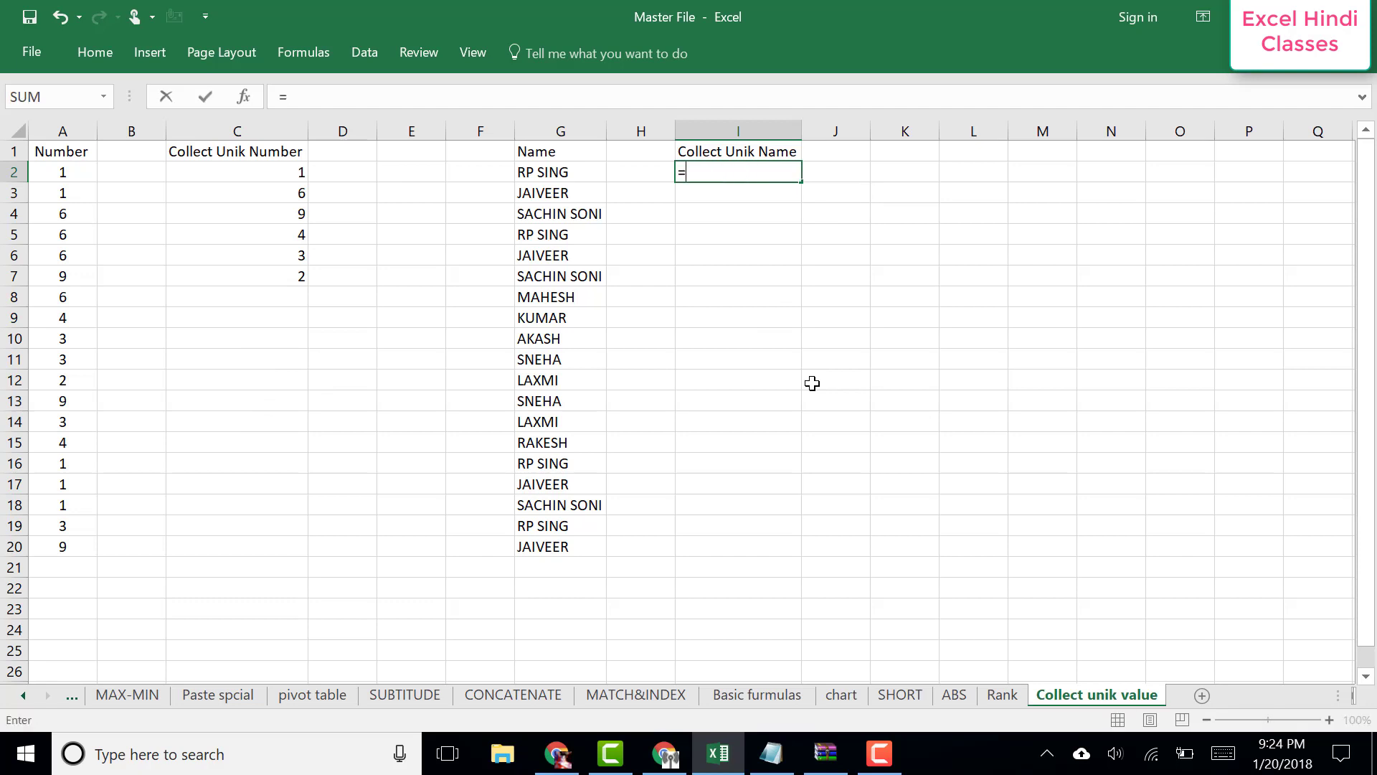
{"action": "type", "text": "in"}
{"action": "key", "text": "Tab"}
{"action": "key", "text": "BackSpace"}
{"action": "key", "text": "BackSpace"}
{"action": "key", "text": "BackSpace"}
{"action": "key", "text": "BackSpace"}
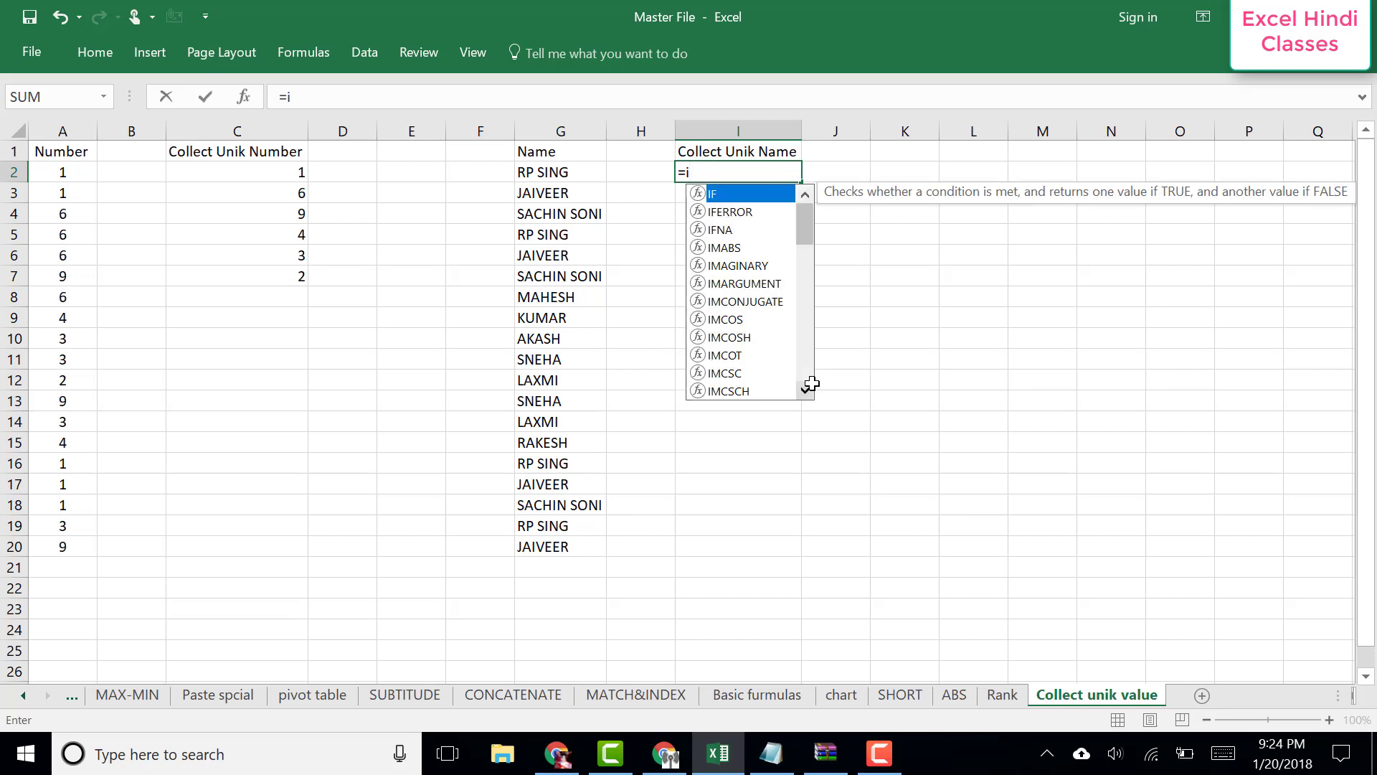
{"action": "key", "text": "Escape"}
{"action": "type", "text": "in"}
{"action": "key", "text": "Down"}
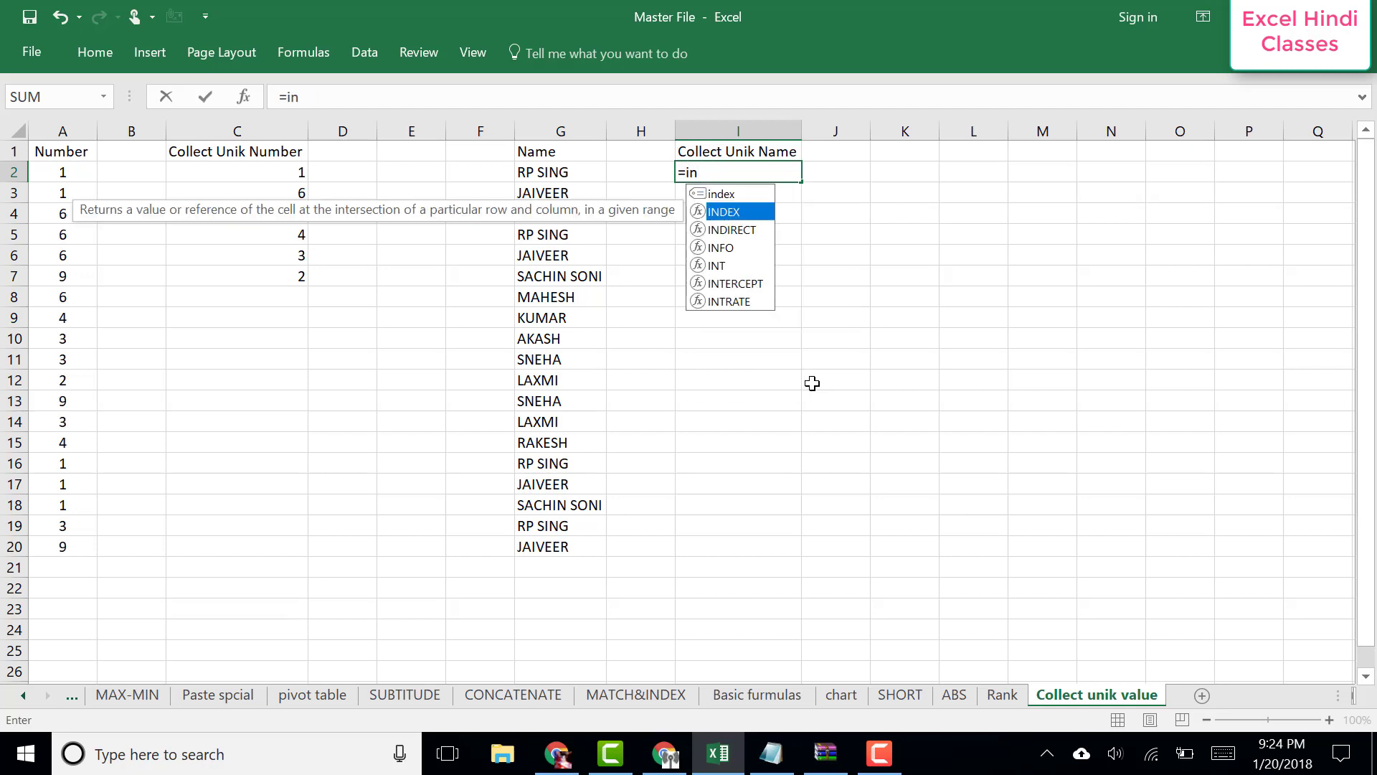
{"action": "key", "text": "Tab"}
{"action": "key", "text": "Left"}
{"action": "key", "text": "Left"}
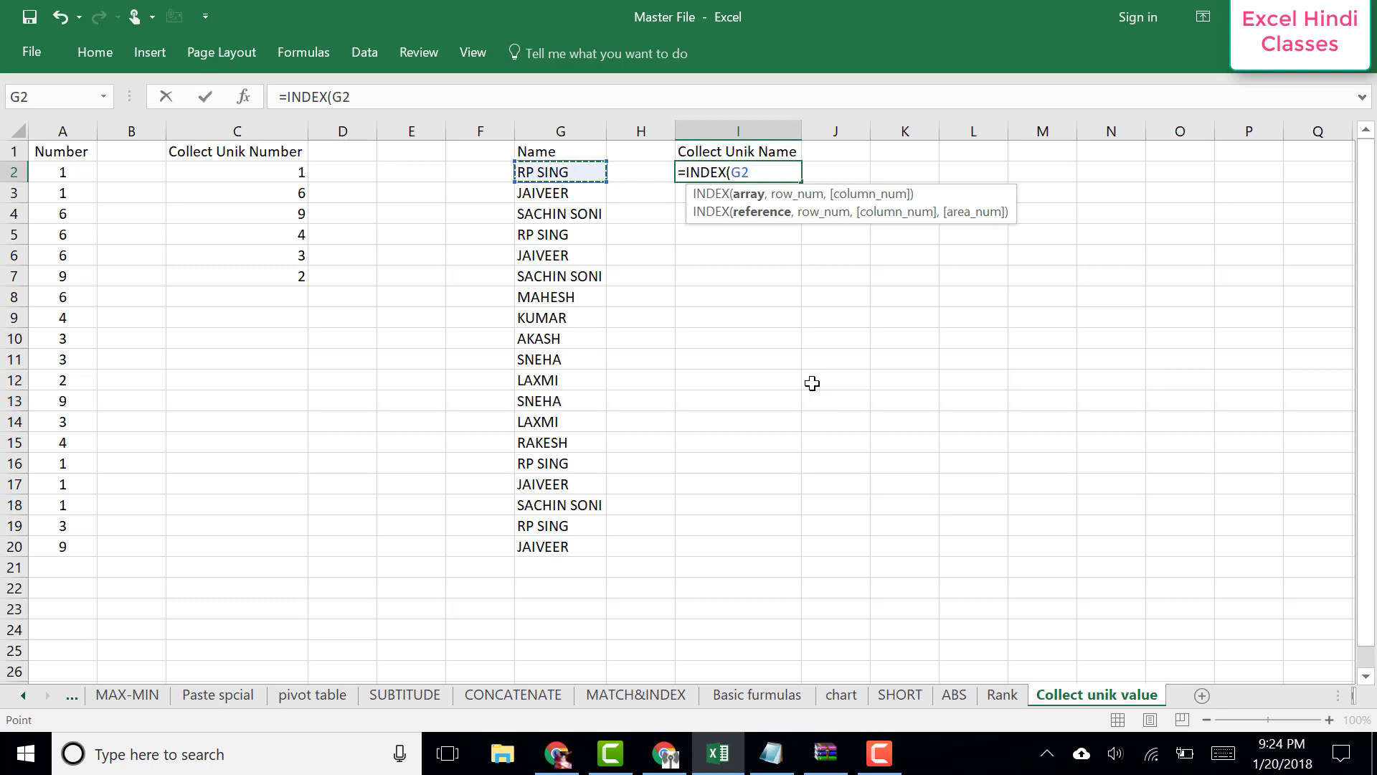
{"action": "key", "text": "ctrl+shift+Down"}
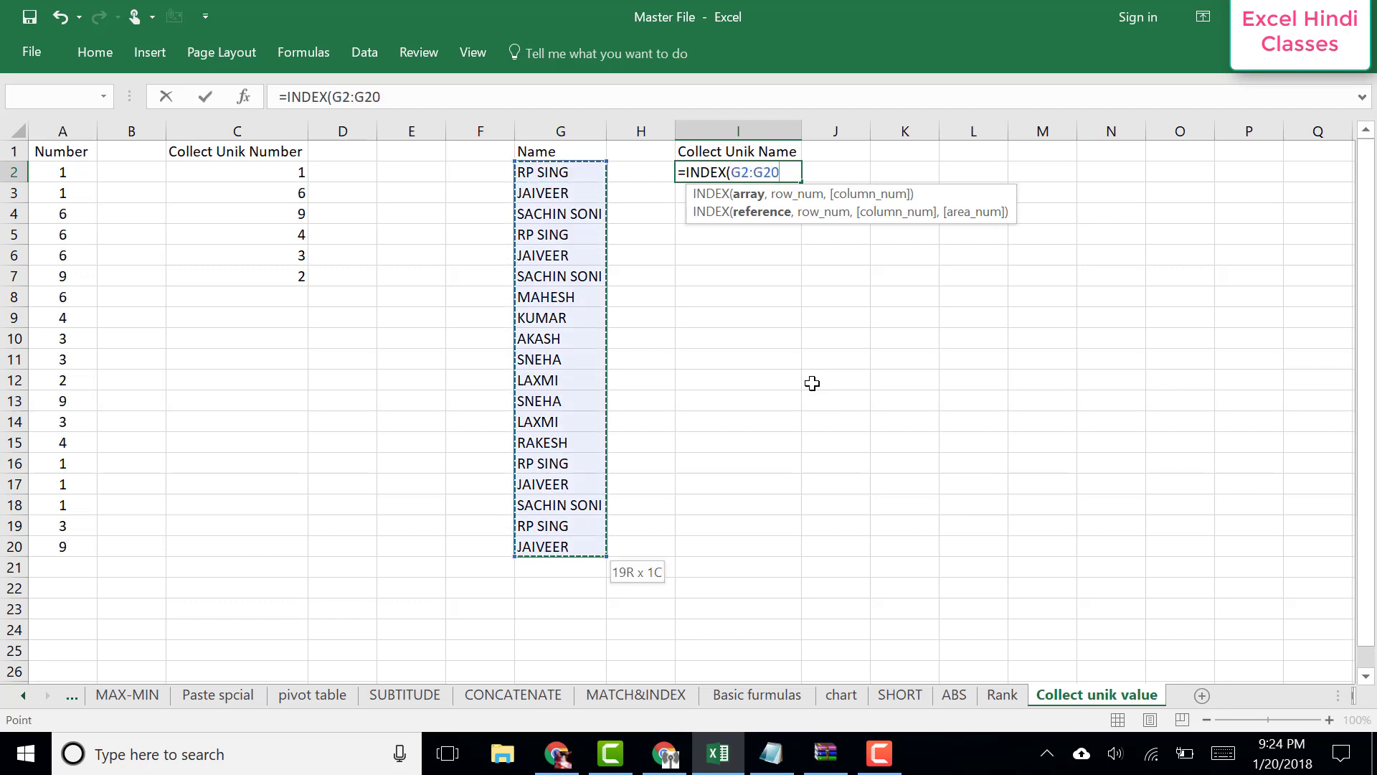
{"action": "key", "text": "F4"}
Add a MATCH function with 0 and the expanding lookup range I1:I1.
{"action": "type", "text": "$G$20,"}
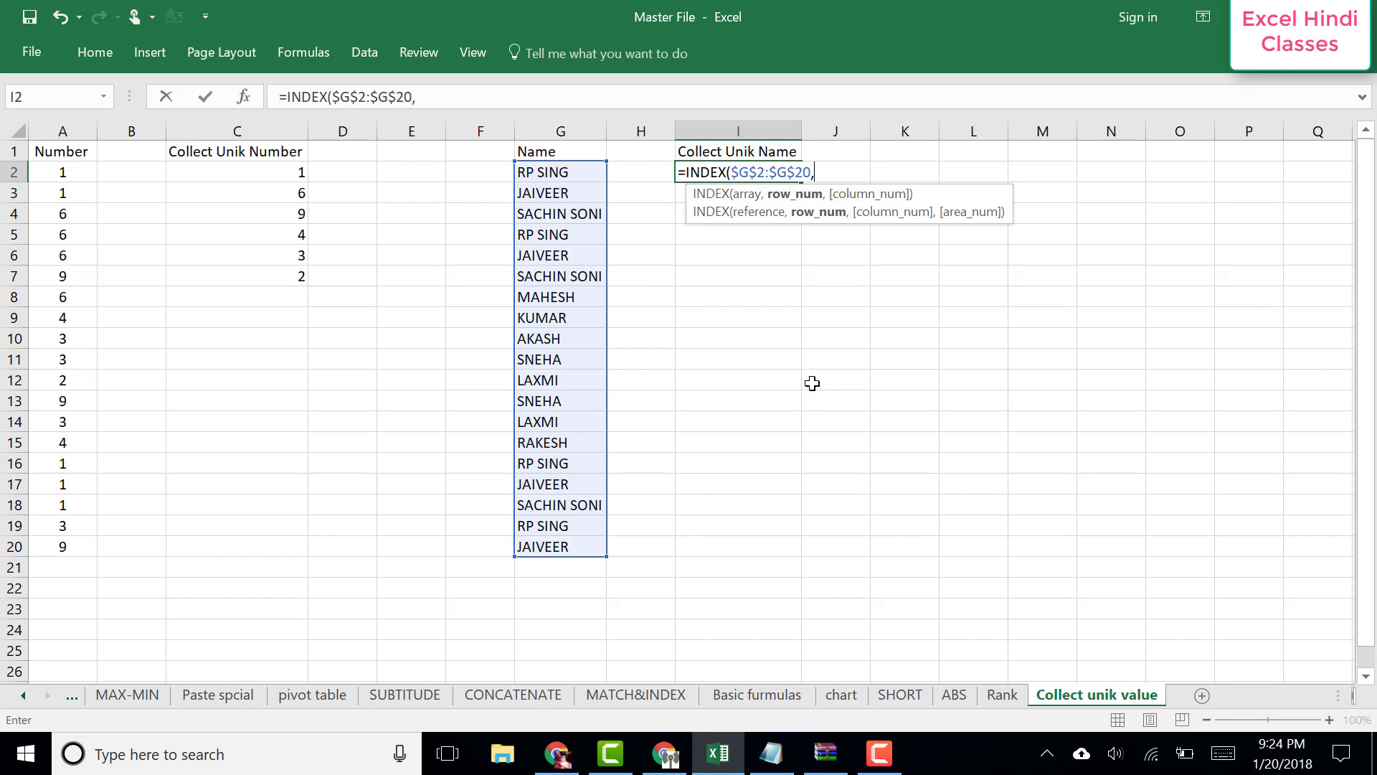
{"action": "type", "text": "ma"}
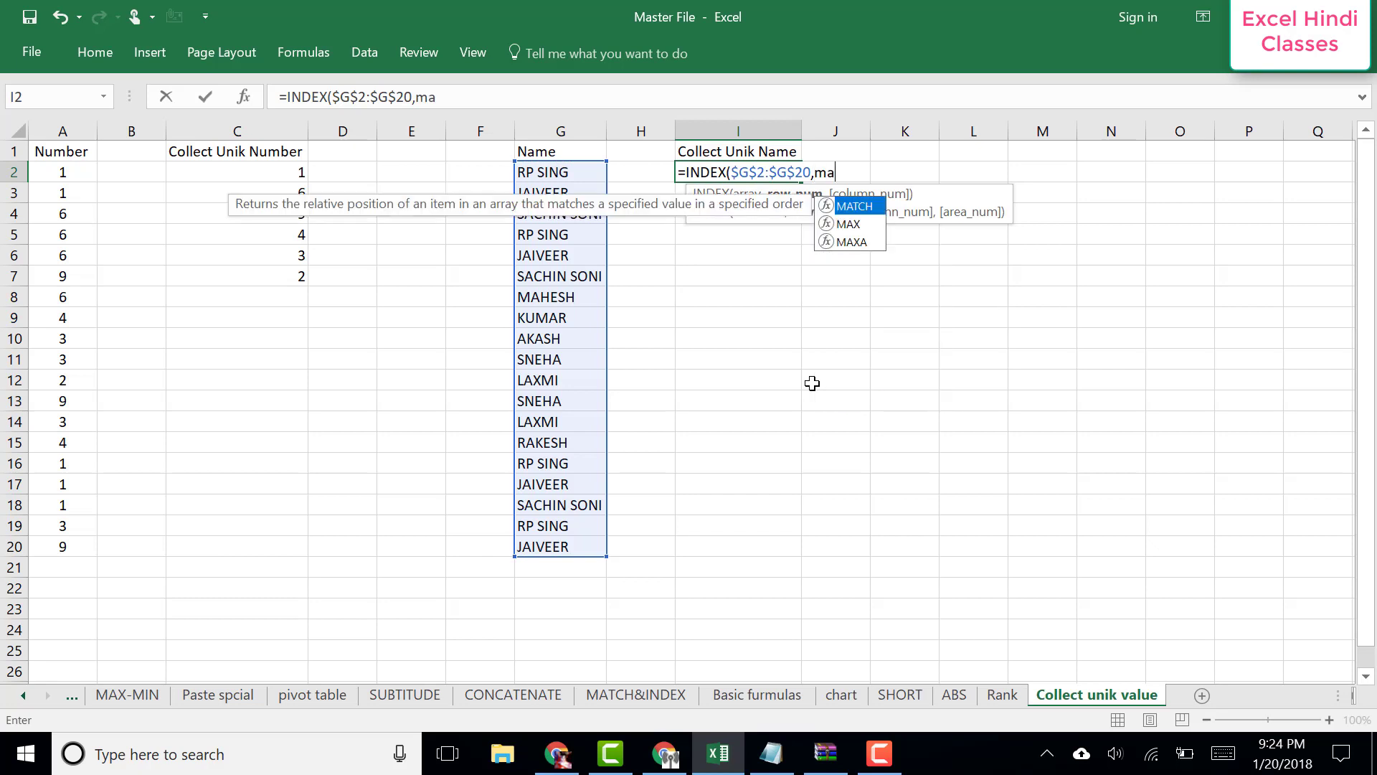
{"action": "type", "text": "tch"}
{"action": "key", "text": "Tab"}
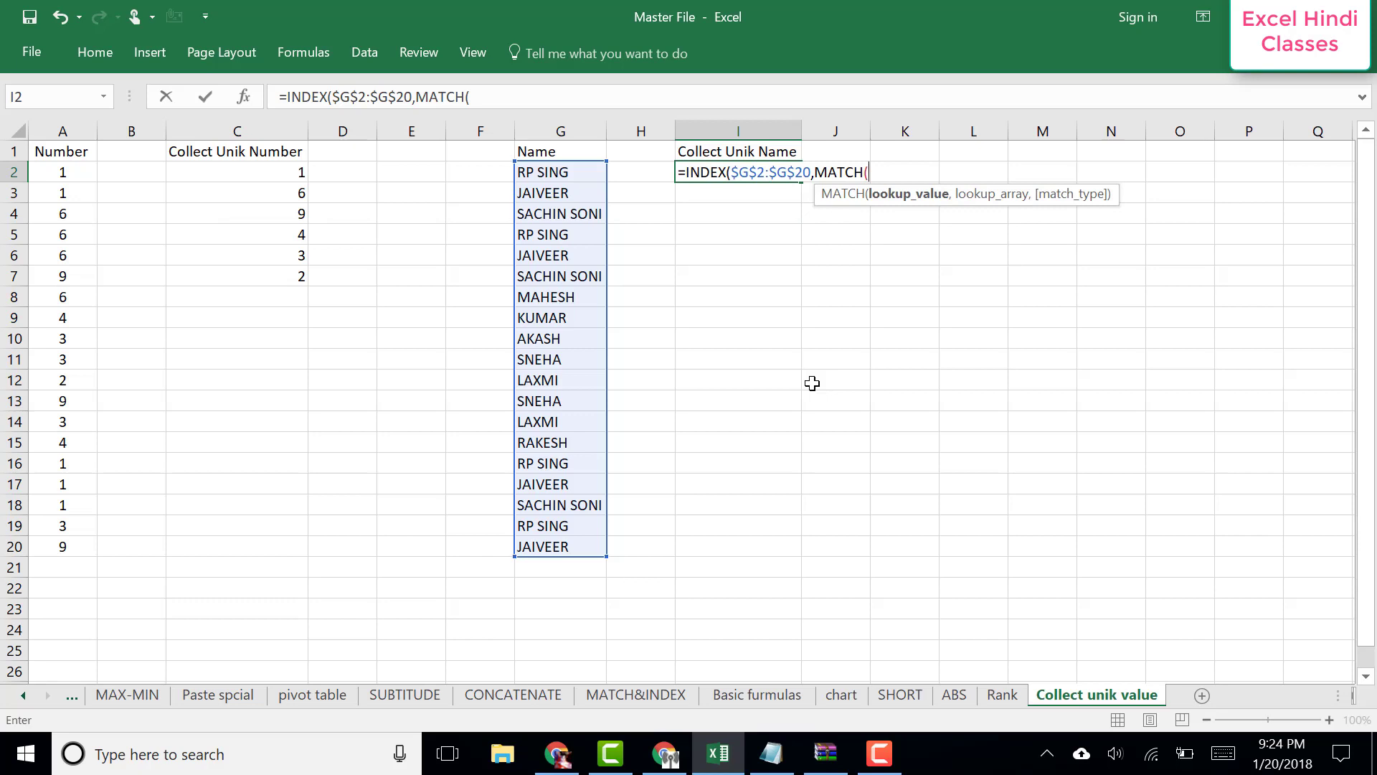
{"action": "key", "text": "Up"}
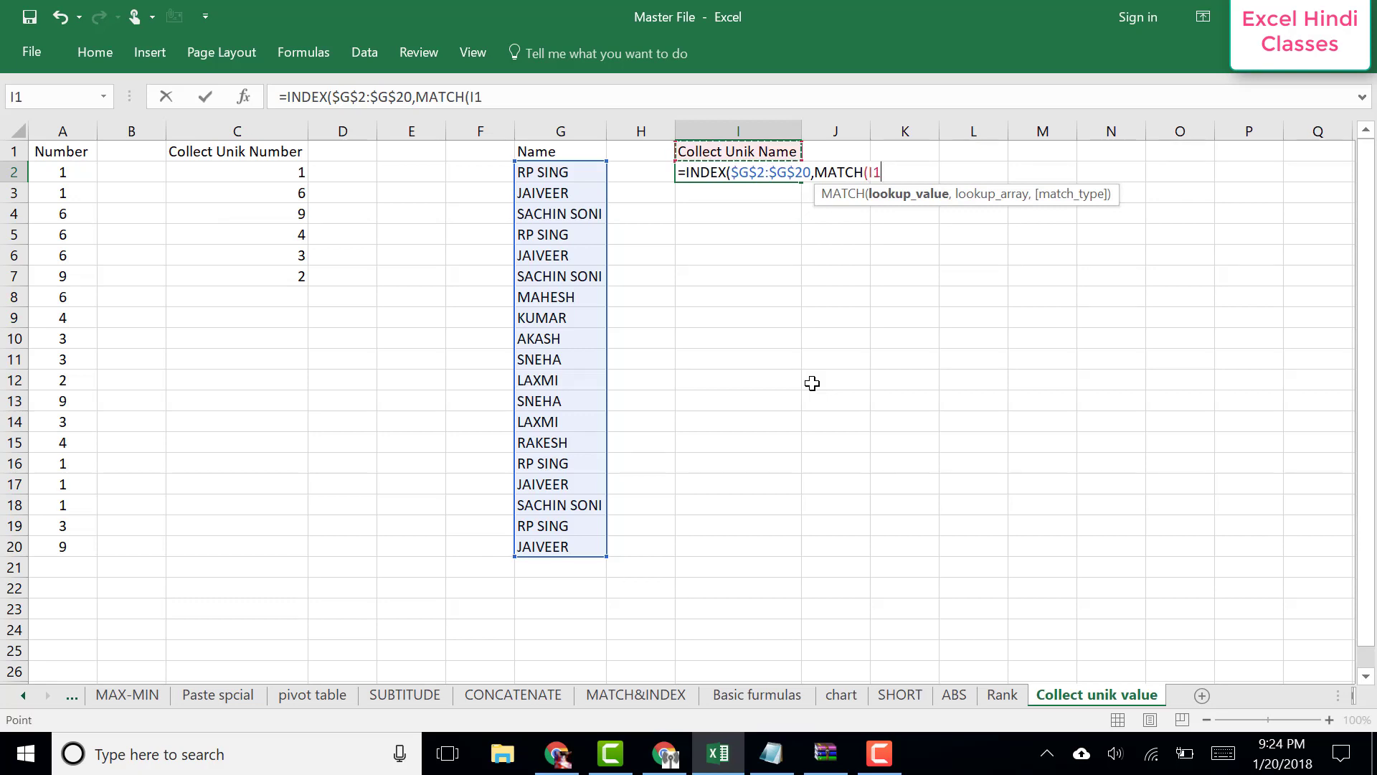
{"action": "key", "text": "BackSpace"}
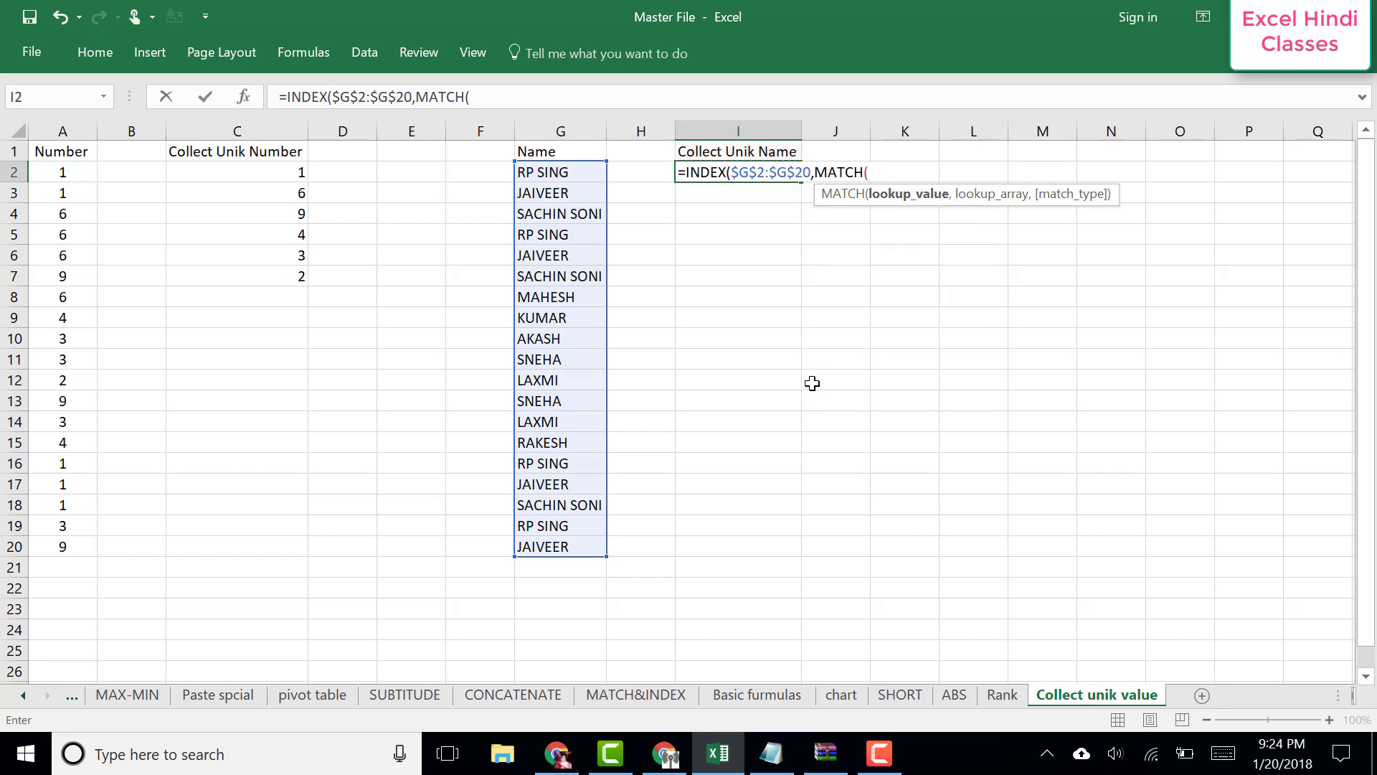
{"action": "type", "text": "0,"}
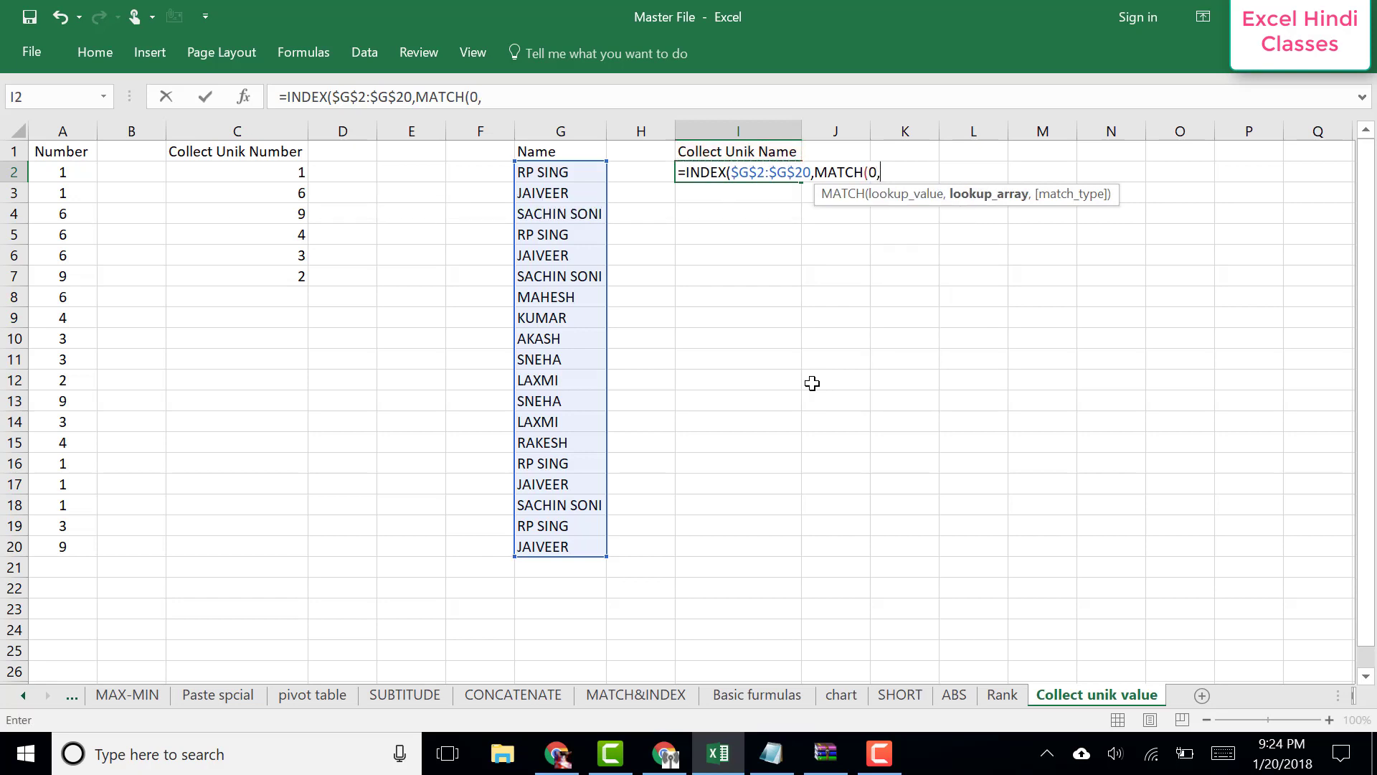
{"action": "key", "text": "Up"}
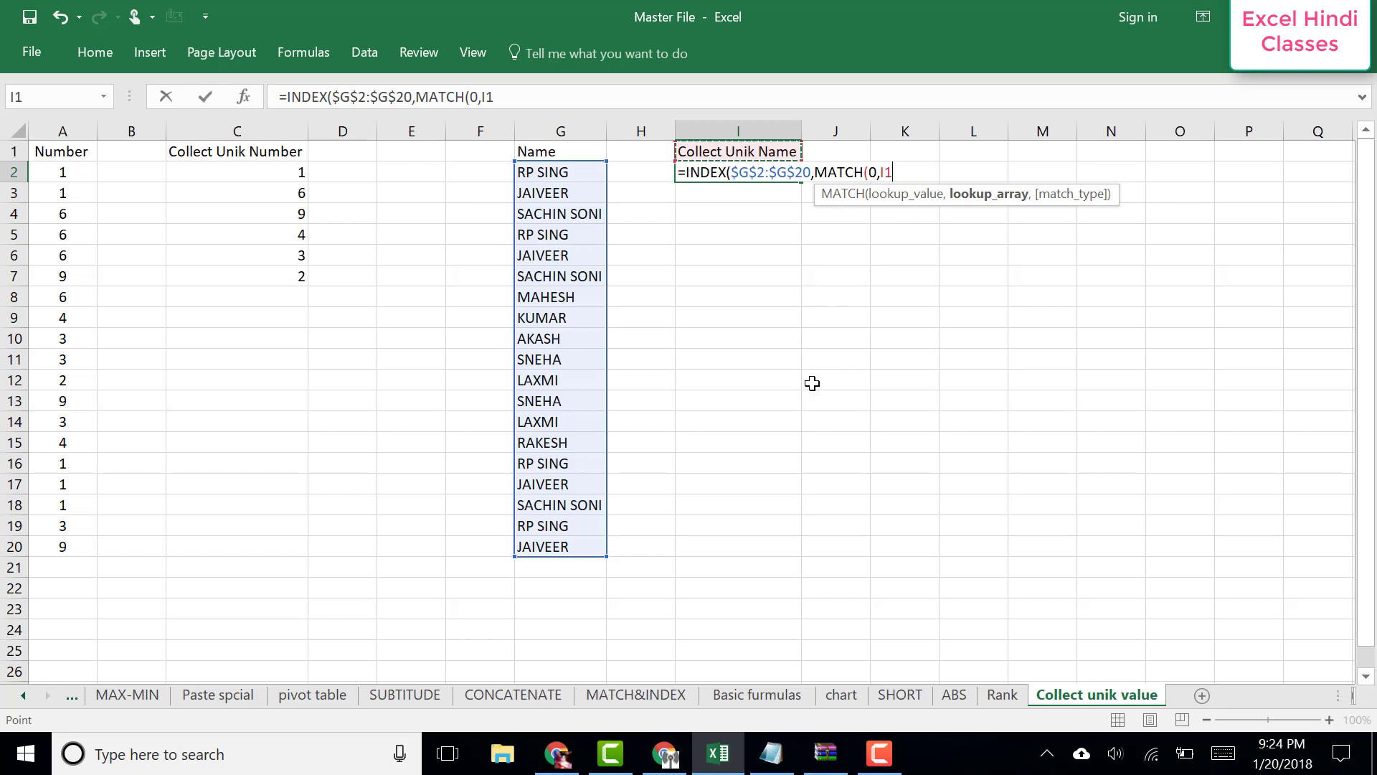
{"action": "type", "text": ":I1,"}
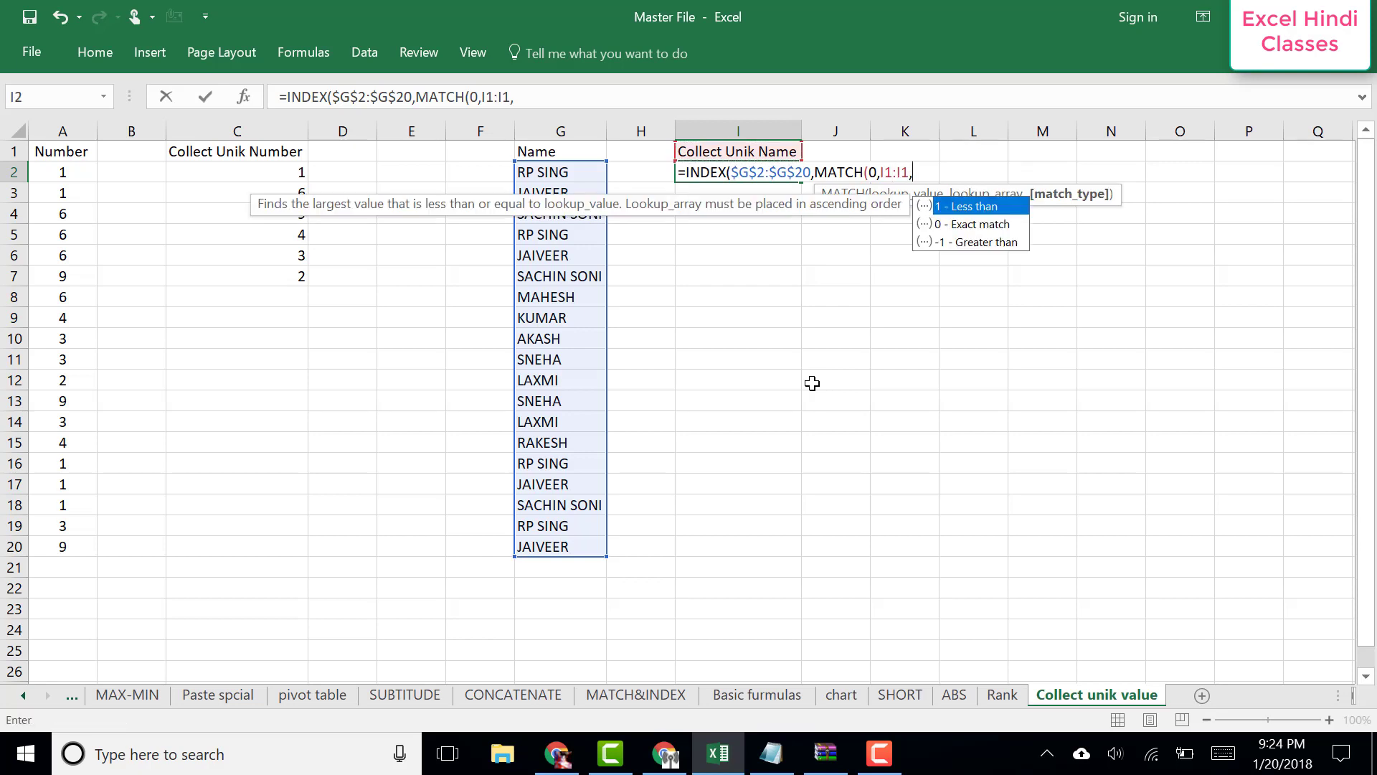
Anchor the range as $I$1:I1 and add $G$2:$G$20 as MATCH's last argument.
{"action": "left_click", "coordinate": [888, 174]}
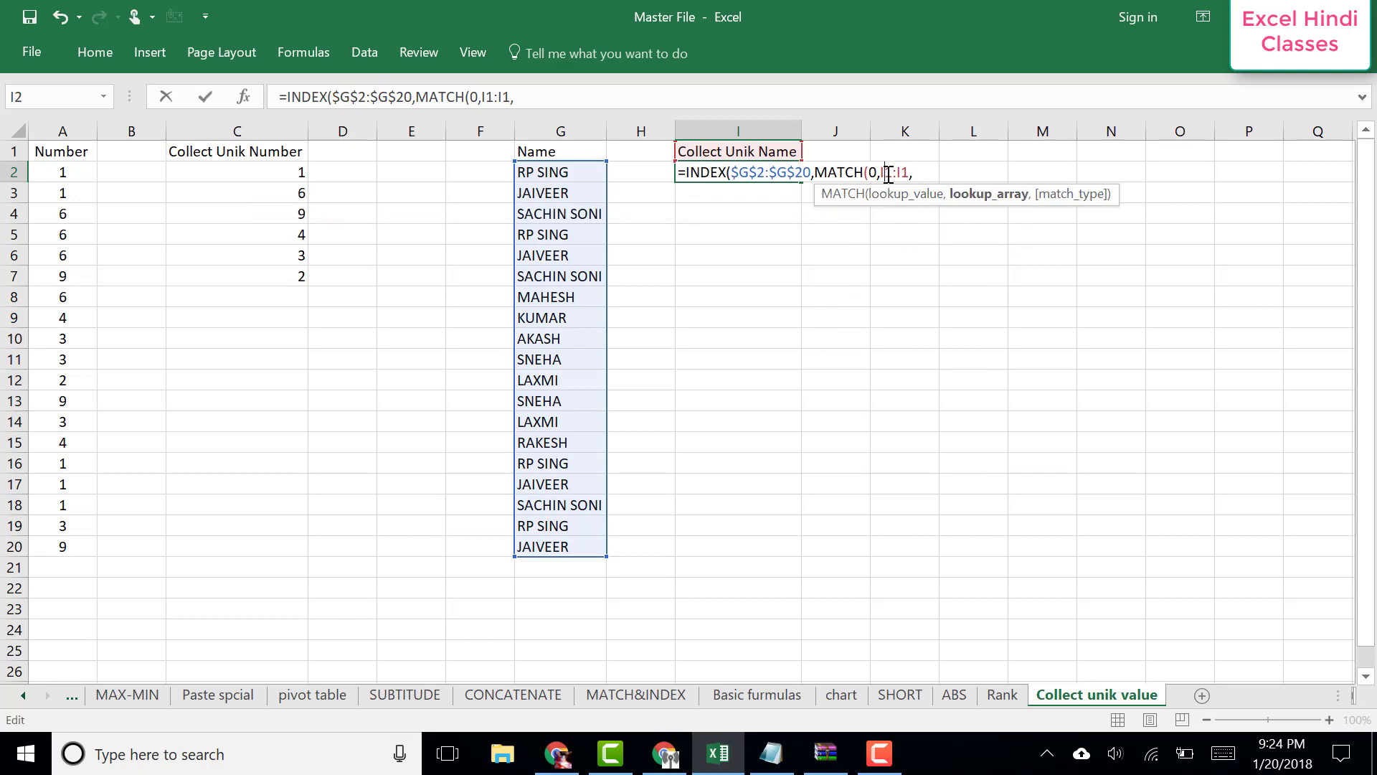
{"action": "key", "text": "F4"}
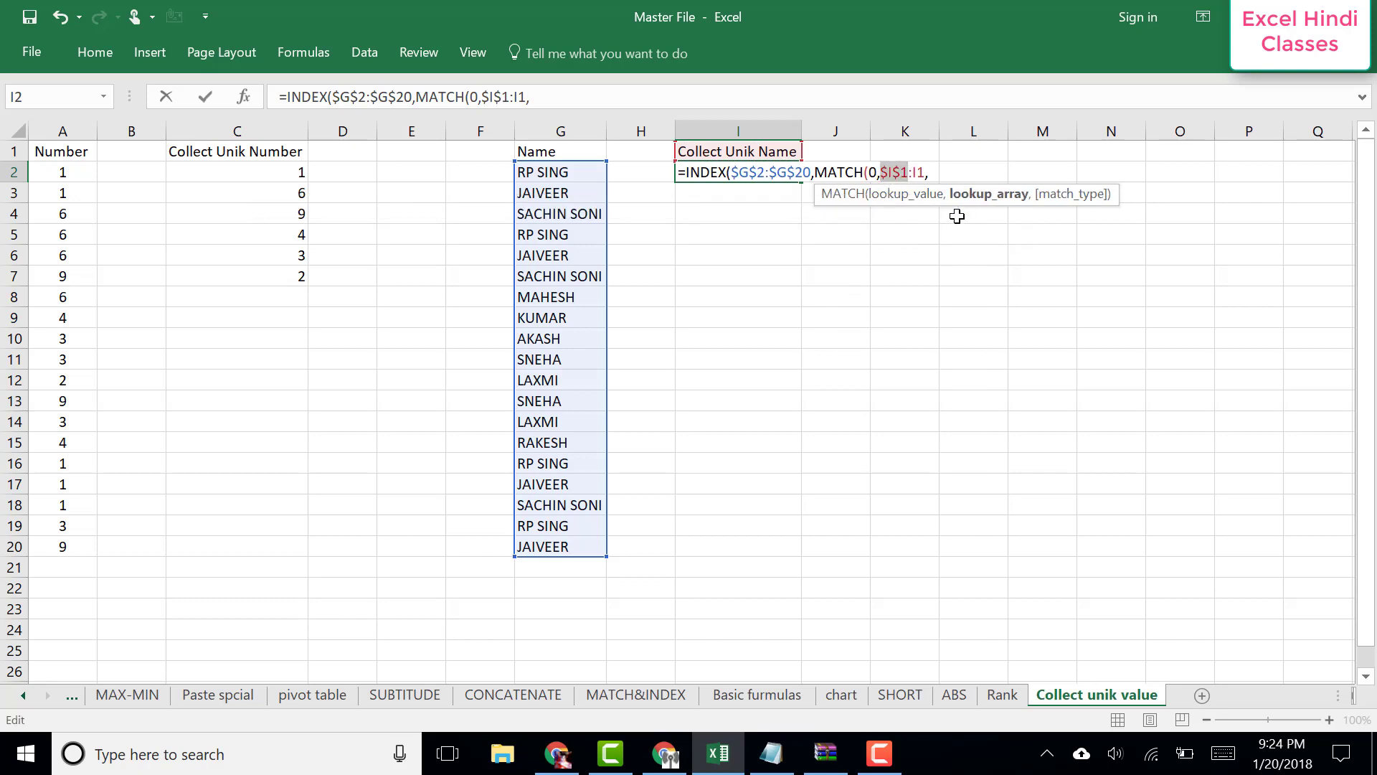
{"action": "key", "text": "End"}
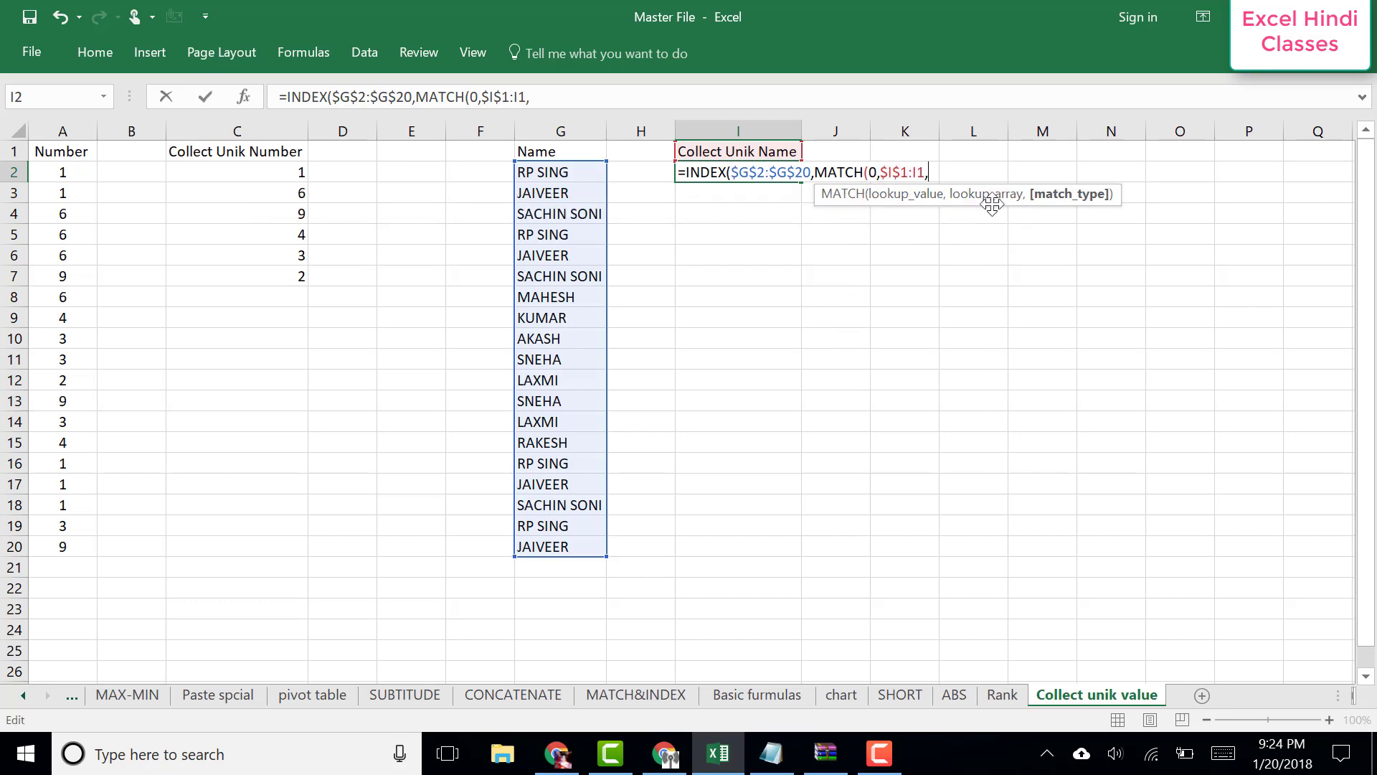
{"action": "left_click", "coordinate": [587, 171]}
{"action": "key", "text": "ctrl+shift+Down"}
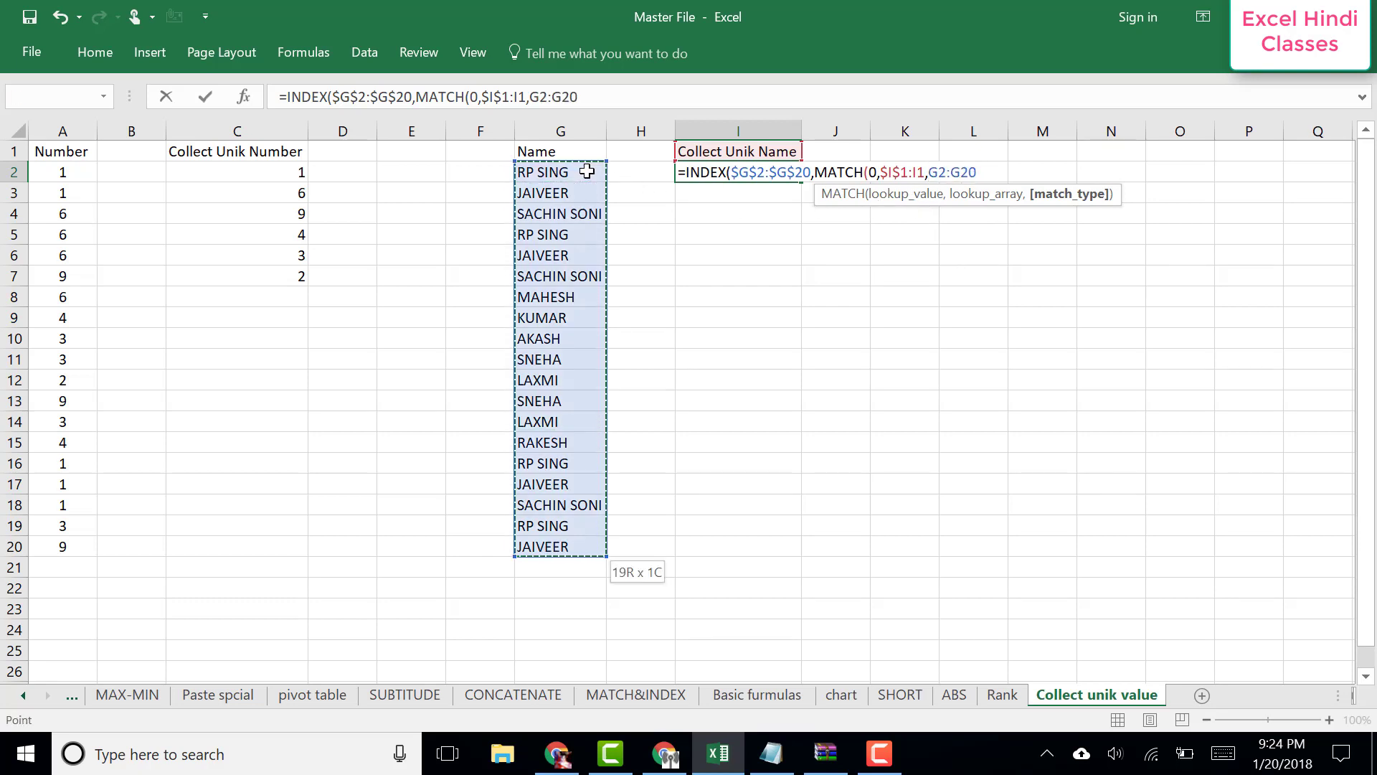
{"action": "key", "text": "F4"}
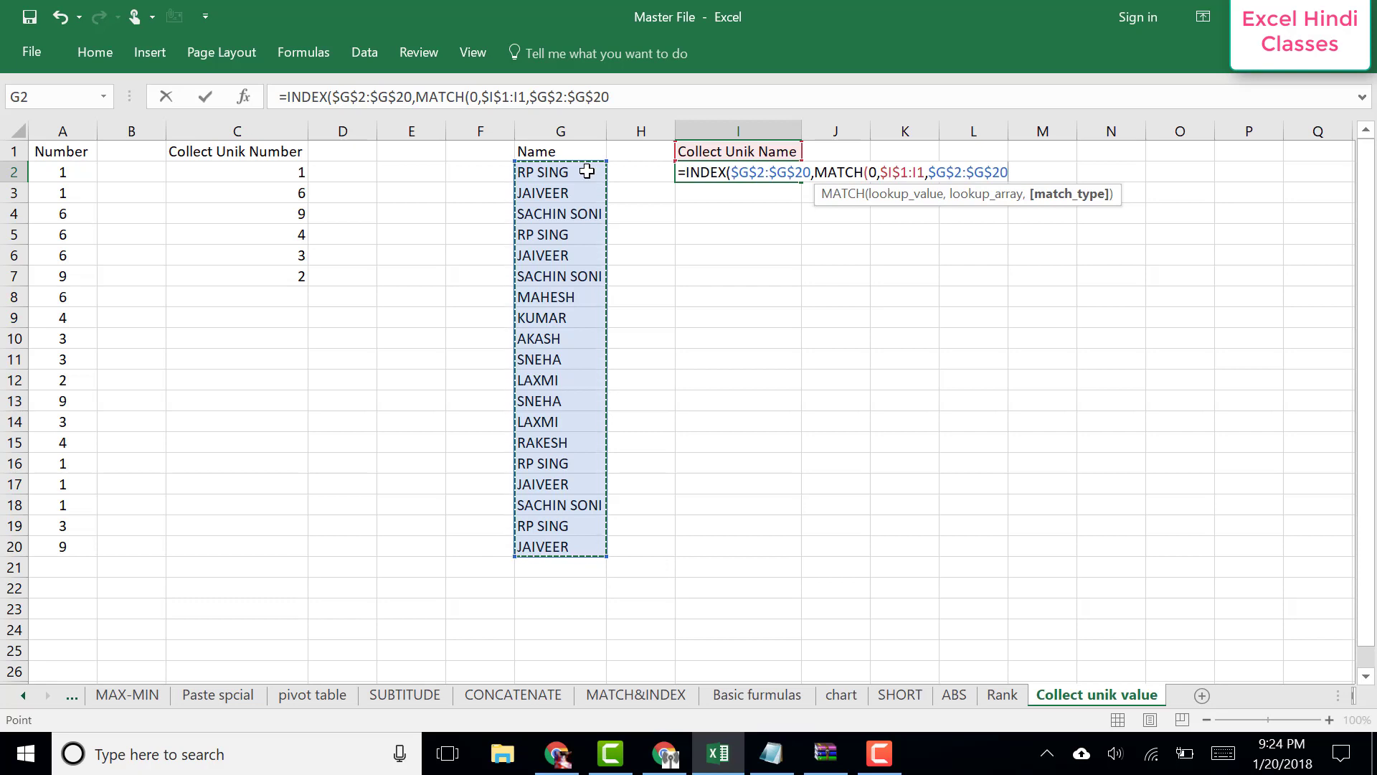
{"action": "type", "text": "),0"}
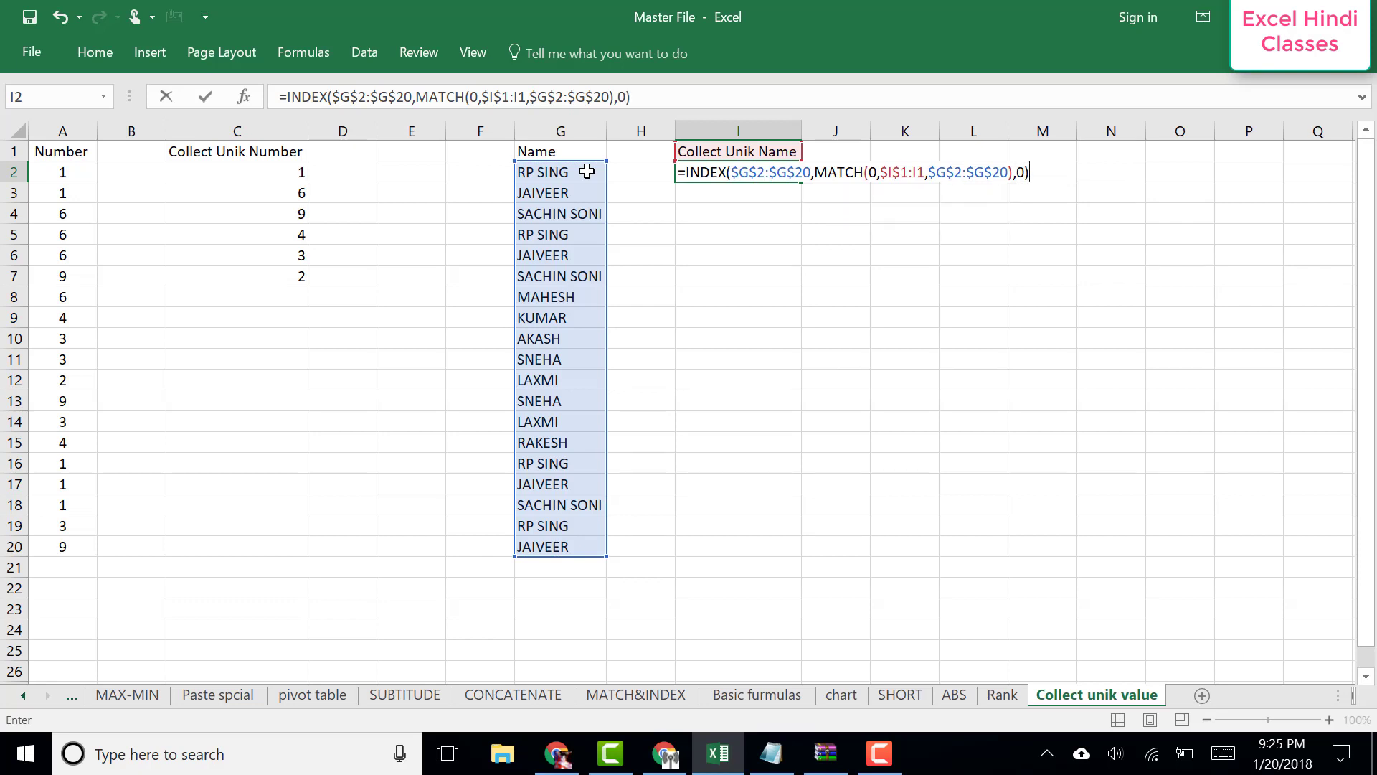
Enter the formula, which returns #REF!, and reopen I2 before the $I$1:I1 range.
{"action": "key", "text": "Return"}
{"action": "key", "text": "Up"}
{"action": "key", "text": "Up"}
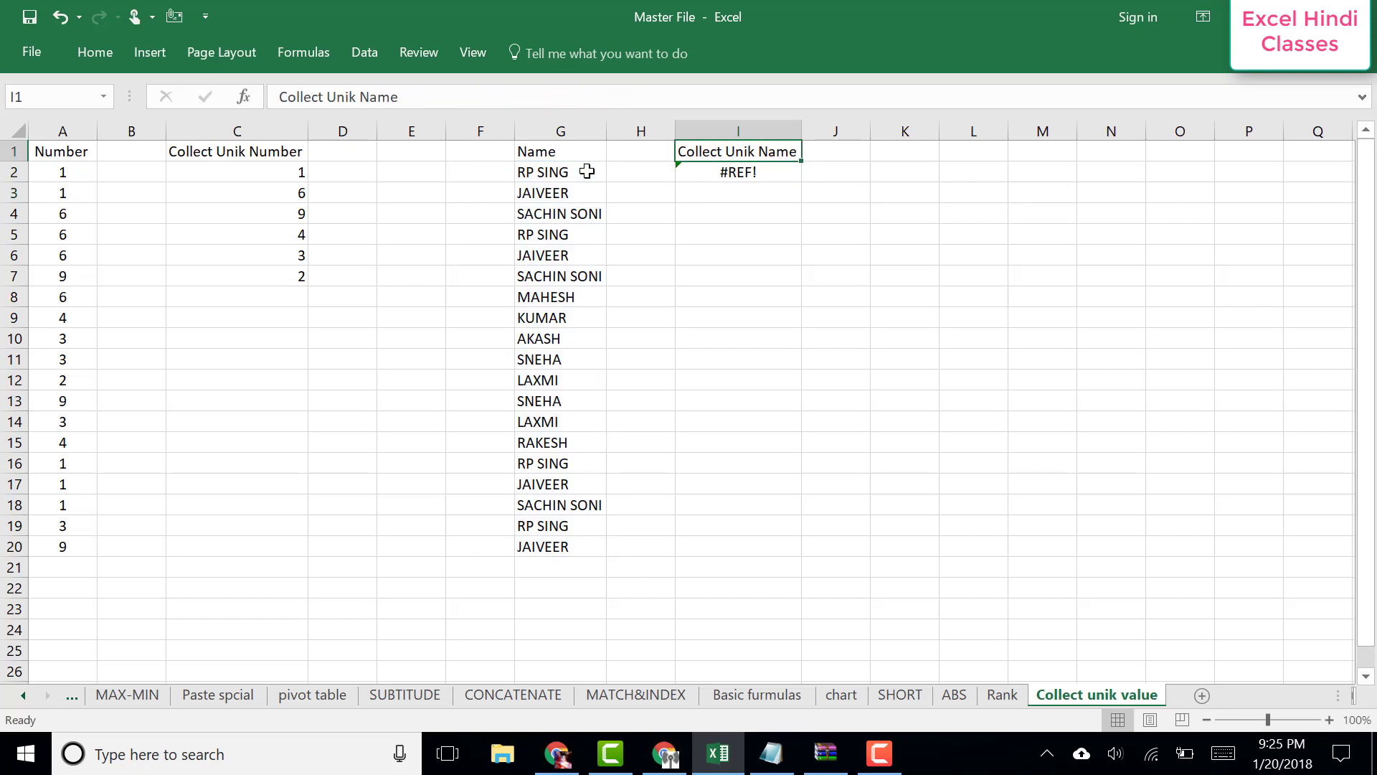
{"action": "key", "text": "Down"}
{"action": "key", "text": "F2"}
{"action": "key", "text": "Left"}
{"action": "key", "text": "Left"}
{"action": "key", "text": "Left"}
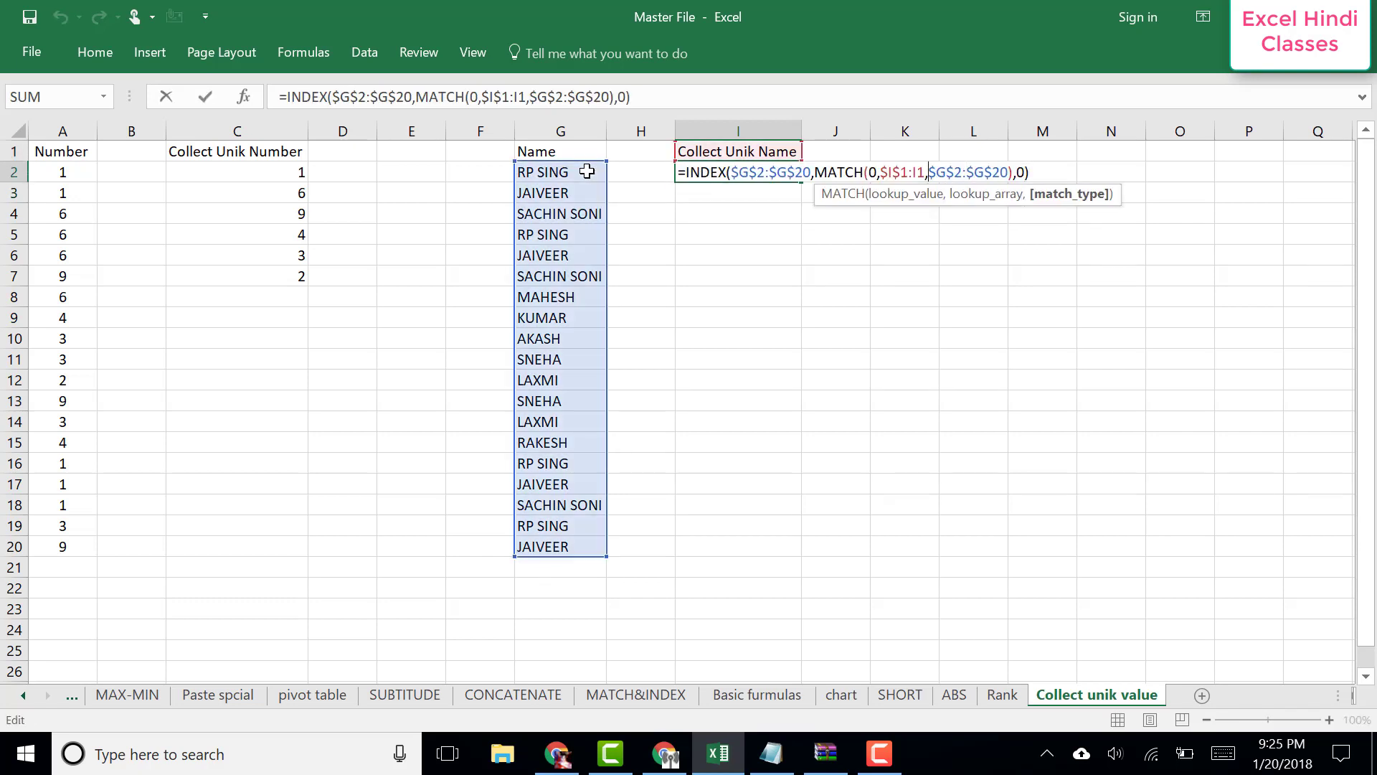
{"action": "key", "text": "Left"}
{"action": "key", "text": "Left"}
{"action": "key", "text": "Left"}
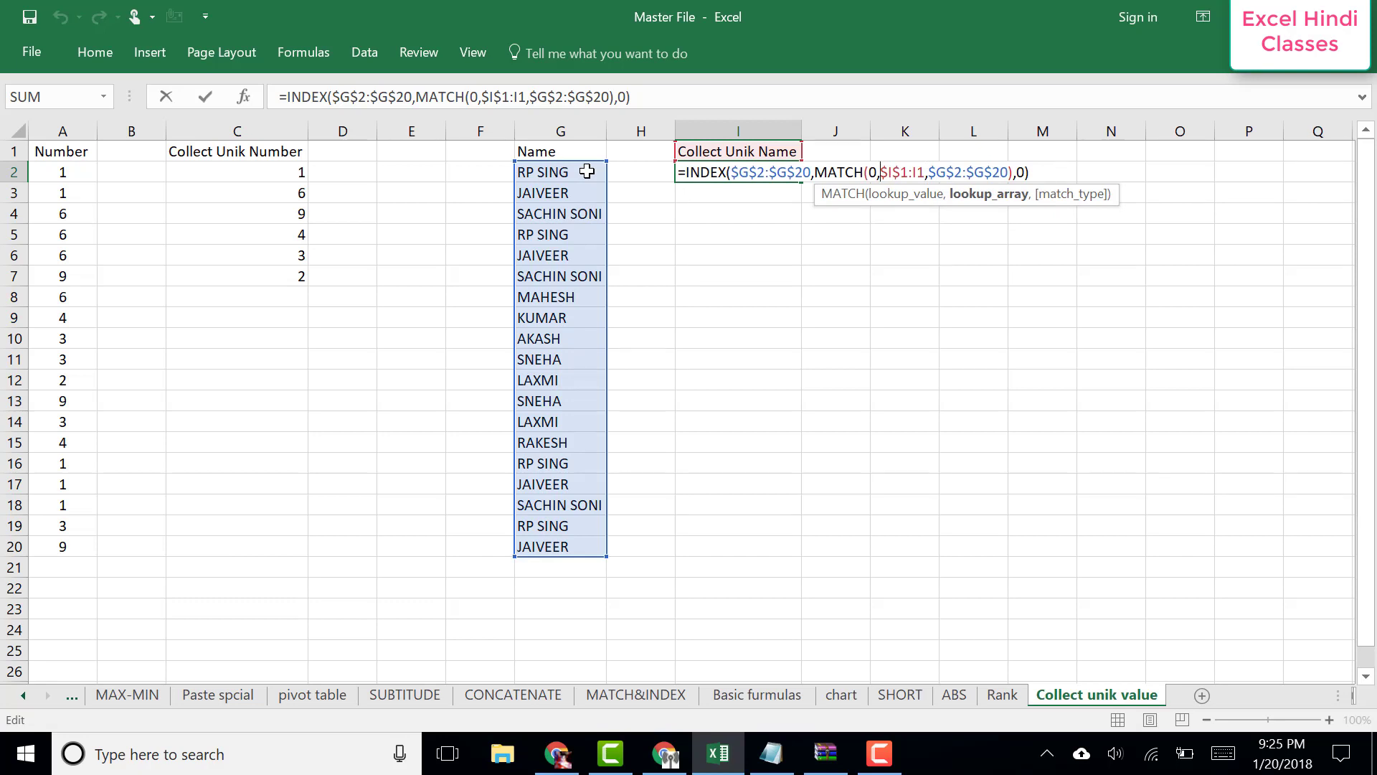
Wrap the $I$1:I1 lookup range in COUNTIF and enter the formula, accepting Excel's correction.
{"action": "type", "text": "cou"}
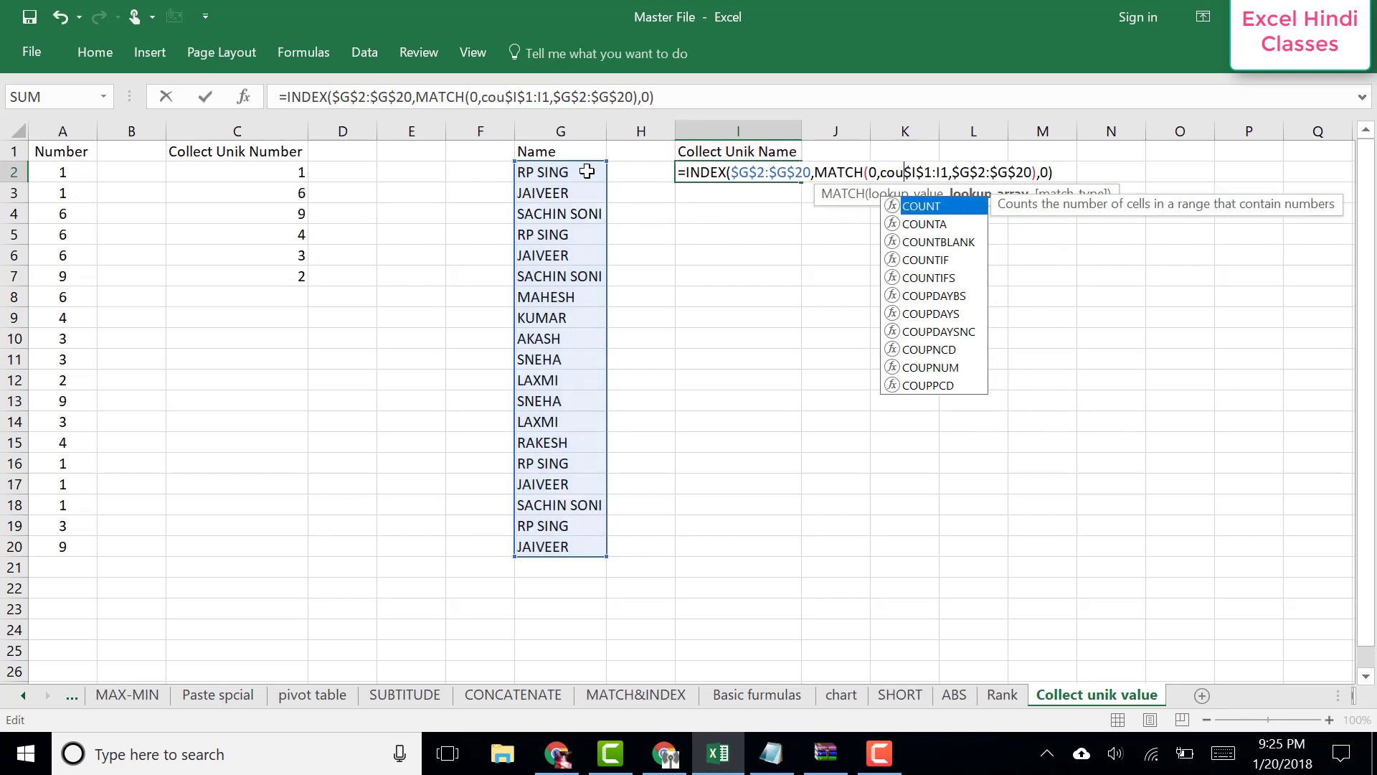
{"action": "type", "text": "n"}
{"action": "key", "text": "Down"}
{"action": "key", "text": "Down"}
{"action": "key", "text": "Down"}
{"action": "key", "text": "Tab"}
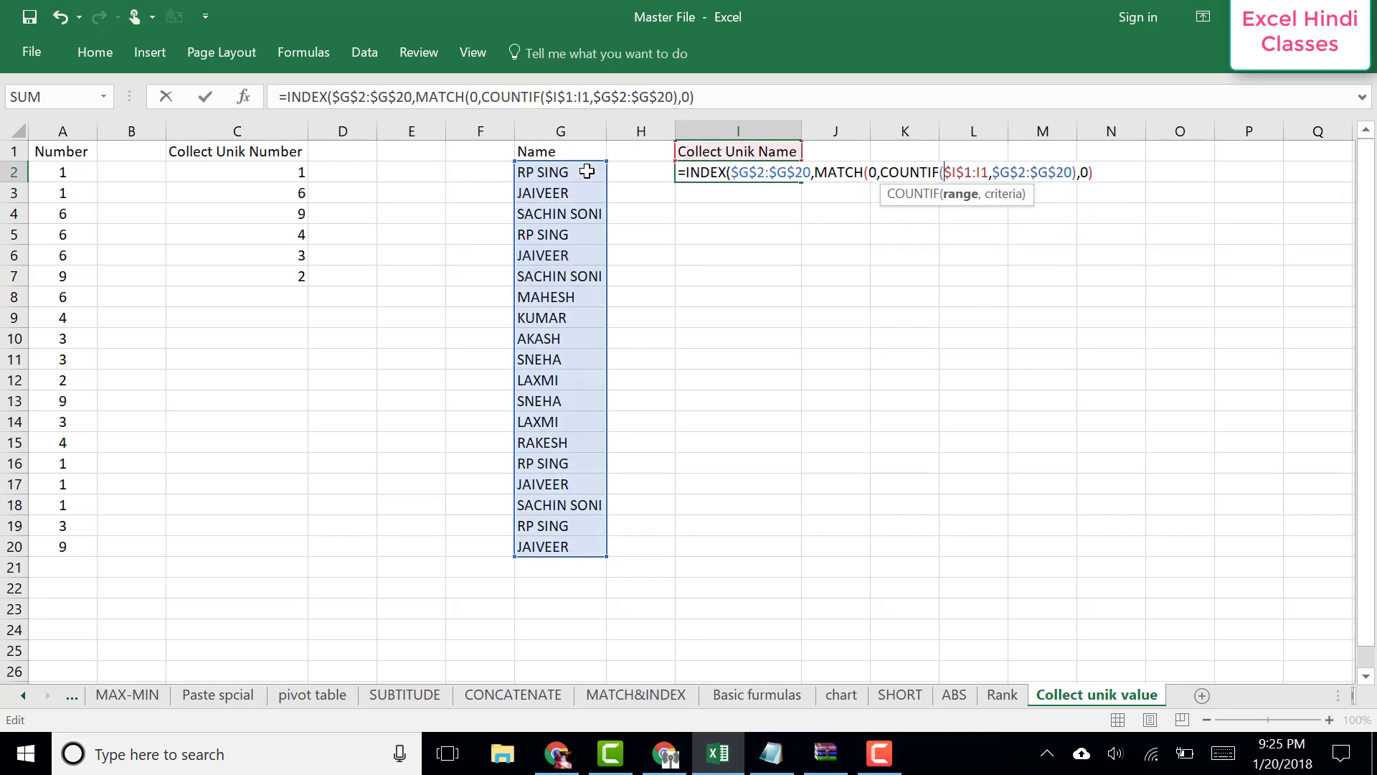
{"action": "key", "text": "Right"}
{"action": "key", "text": "Right"}
{"action": "key", "text": "Right"}
{"action": "key", "text": "Right"}
{"action": "key", "text": "Right"}
{"action": "key", "text": "Right"}
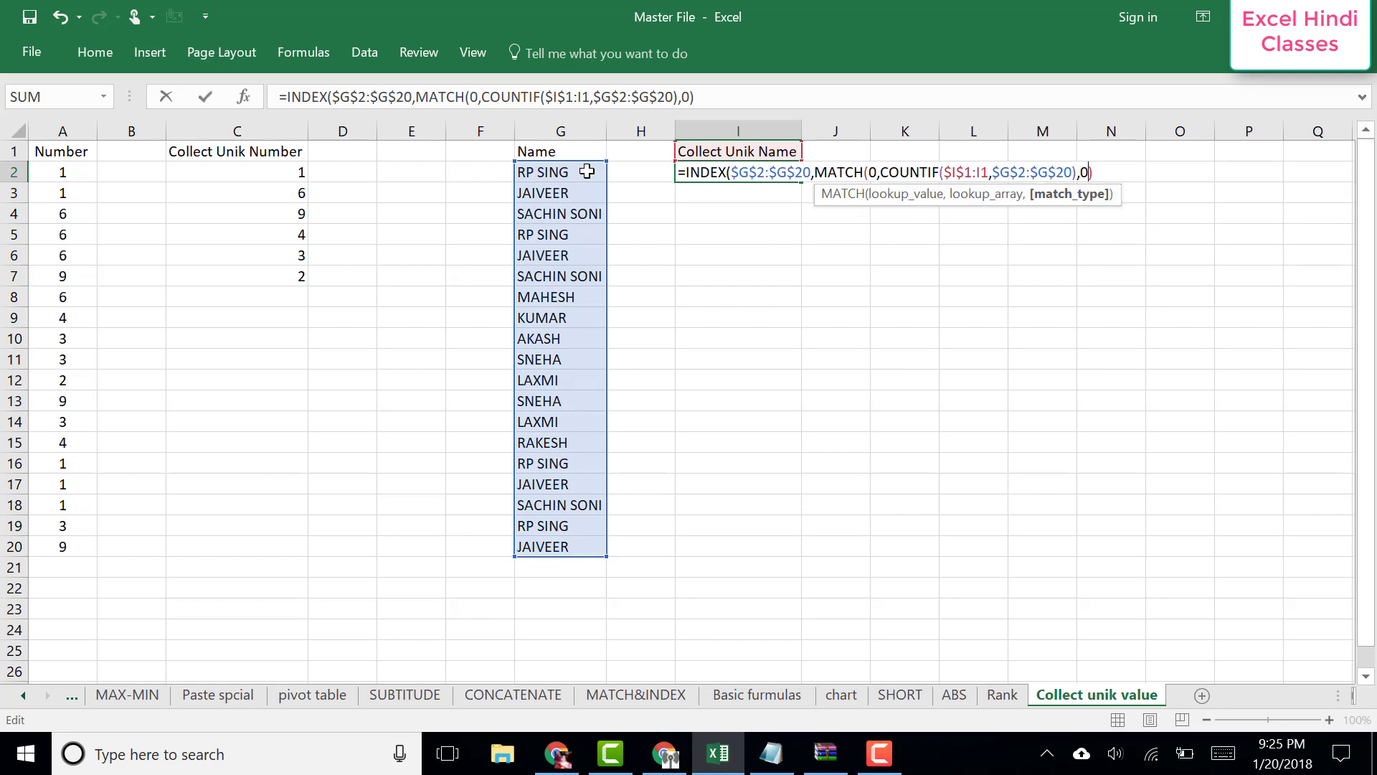
{"action": "key", "text": "Right"}
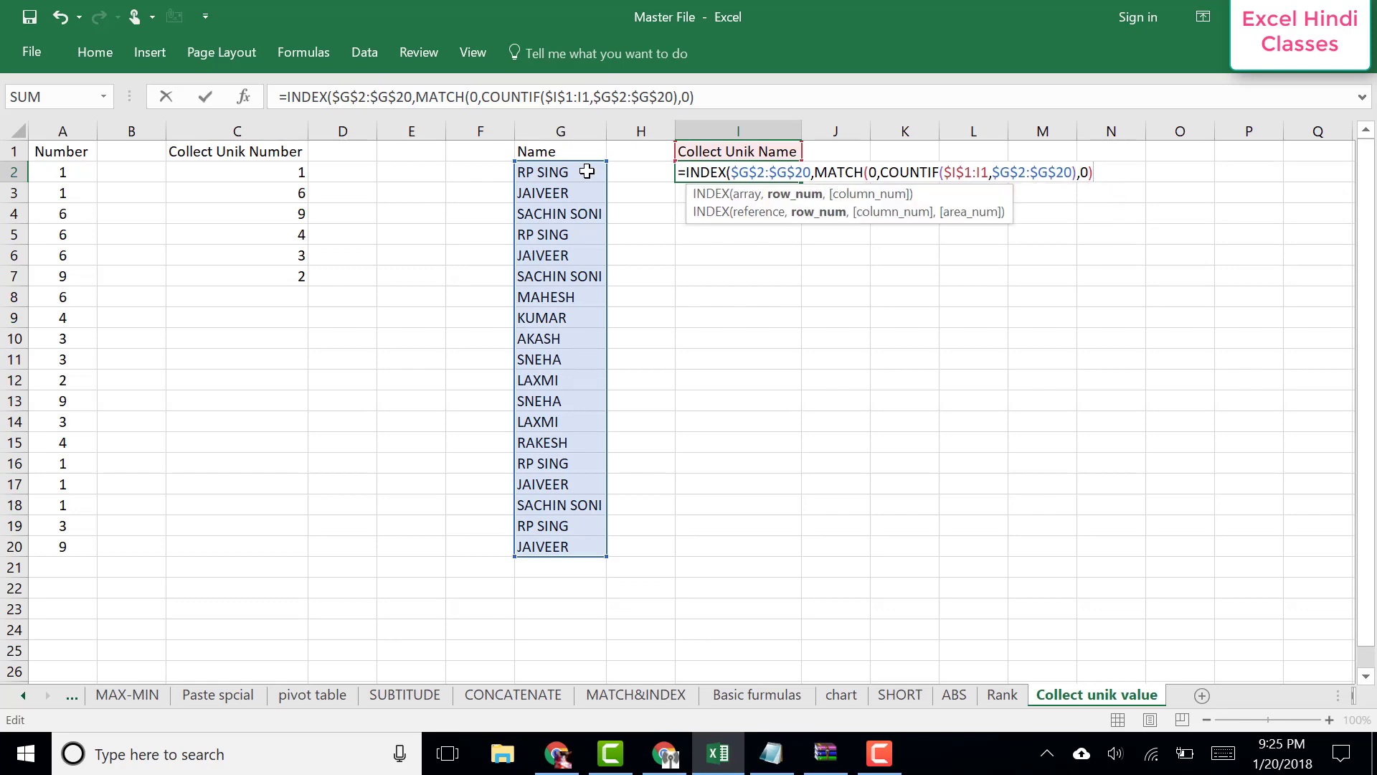
{"action": "key", "text": "Return"}
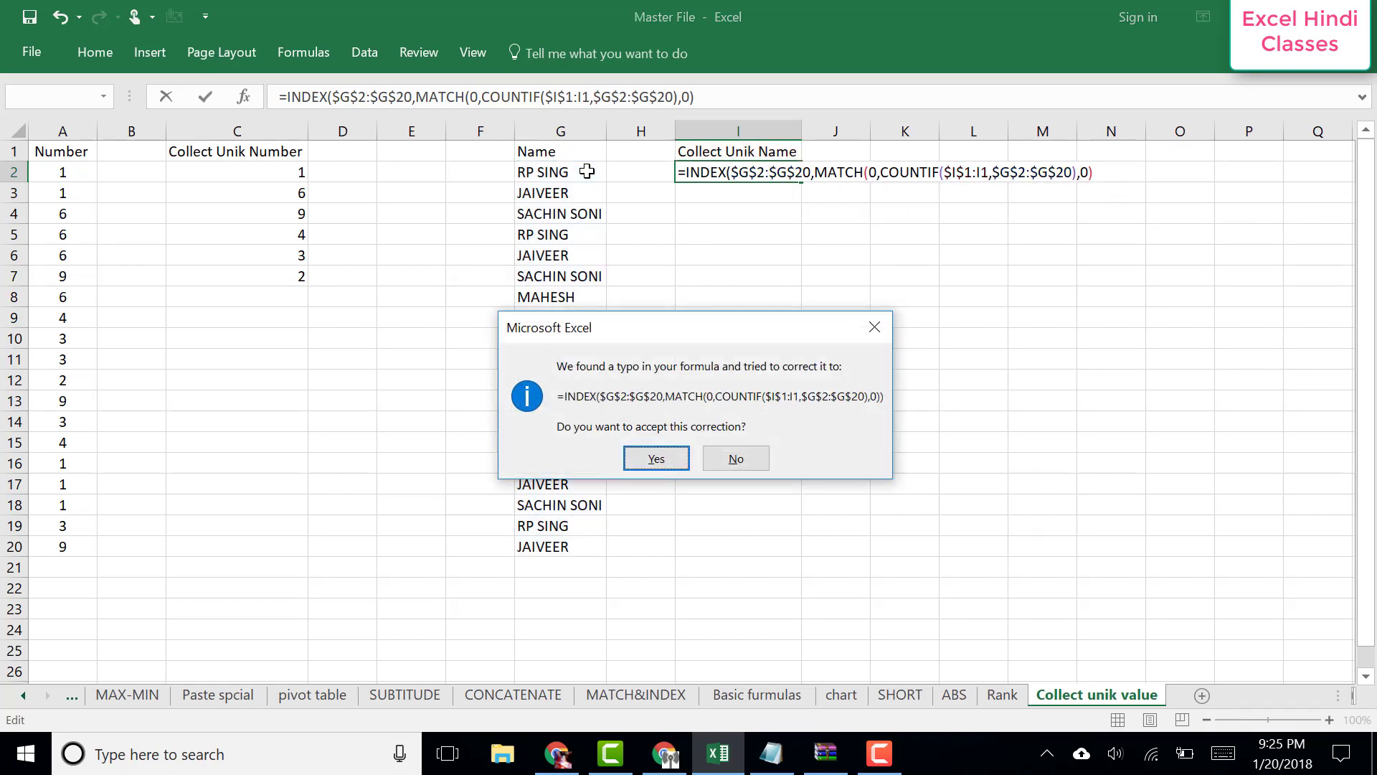
{"action": "key", "text": "Return"}
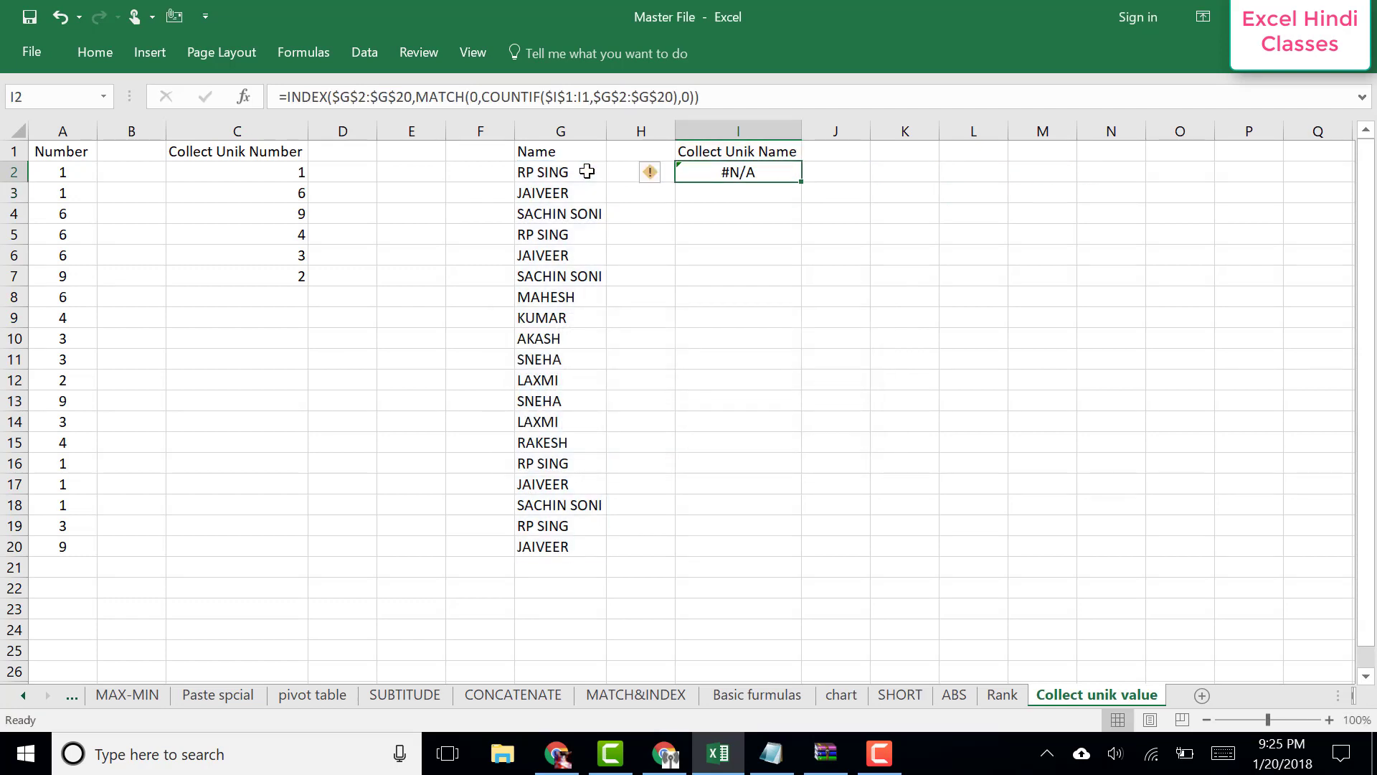
Confirm I2 as an array formula and fill it down through I2:I20.
{"action": "key", "text": "F2"}
{"action": "key", "text": "ctrl+shift+Return"}
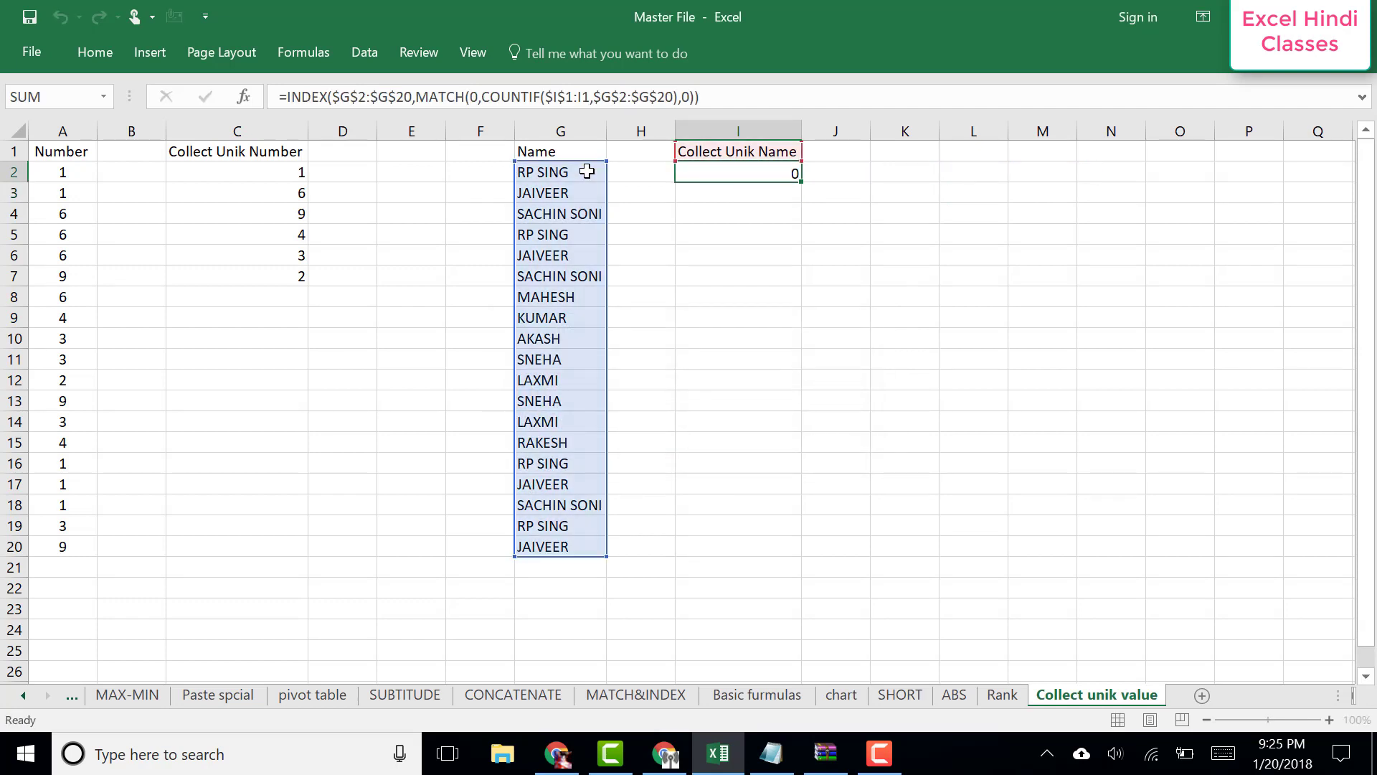
{"action": "key", "text": "Left"}
{"action": "key", "text": "Left"}
{"action": "key", "text": "ctrl+Down"}
{"action": "key", "text": "Right"}
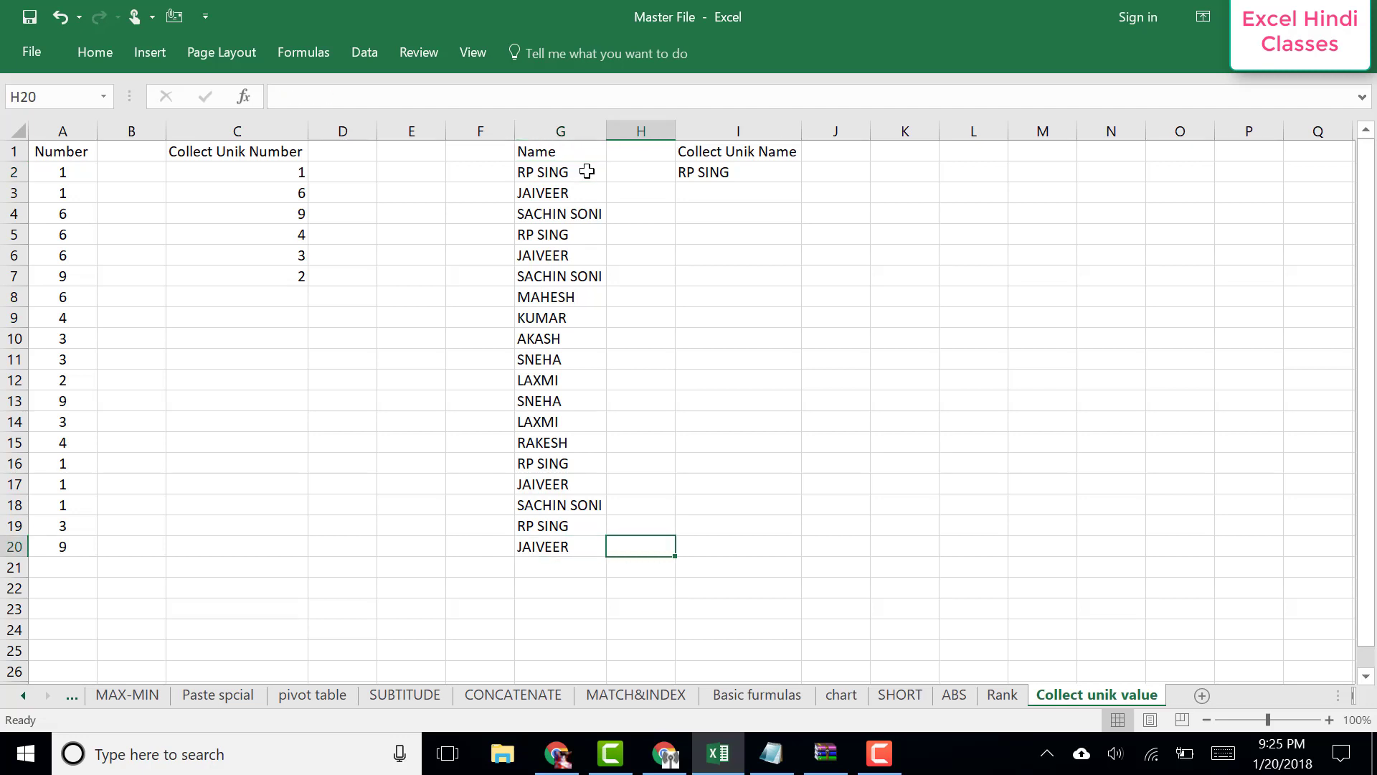
{"action": "key", "text": "Right"}
{"action": "key", "text": "ctrl+shift+Up"}
{"action": "key", "text": "ctrl+d"}
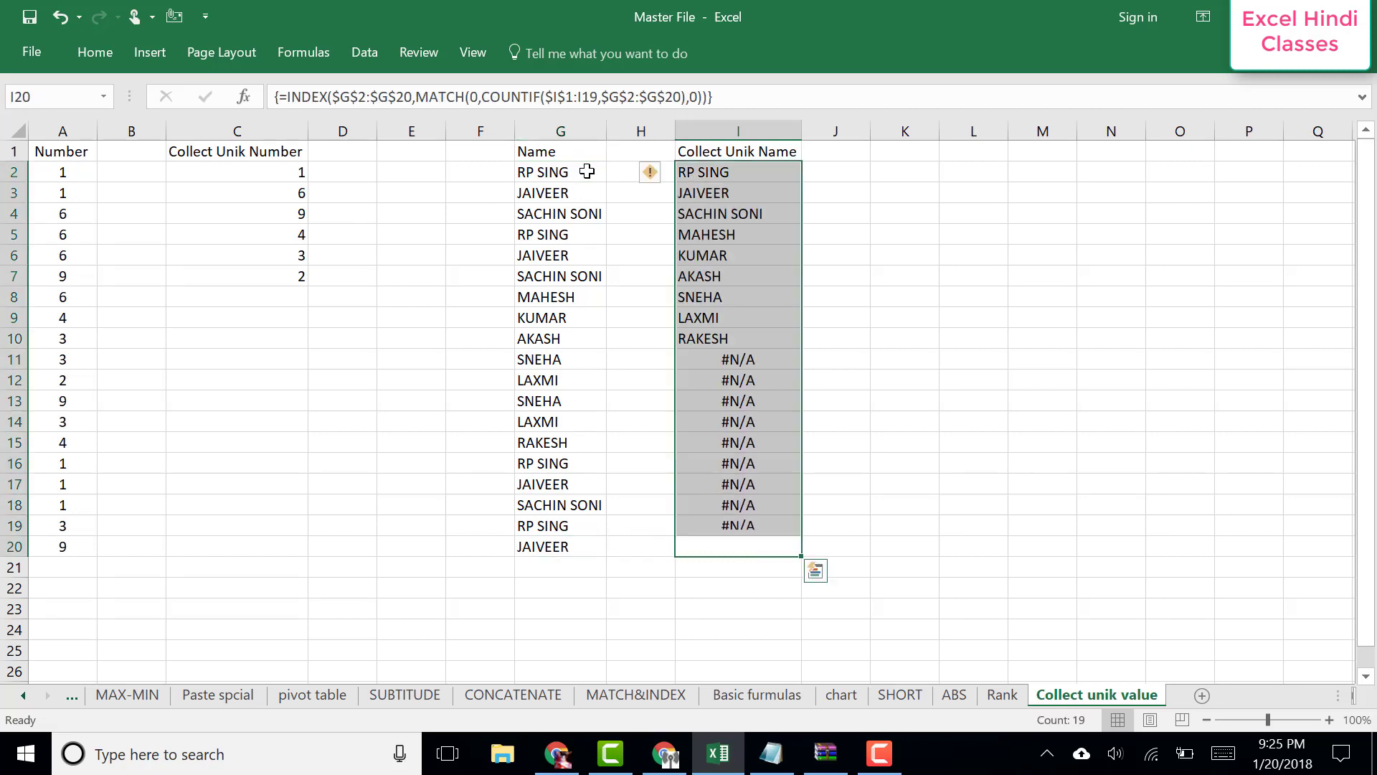
{"action": "key", "text": "Down"}
{"action": "key", "text": "Down"}
Review I2's formula without changing it, then open Excel Help.
{"action": "key", "text": "ctrl+Up"}
{"action": "key", "text": "ctrl+Up"}
{"action": "key", "text": "Down"}
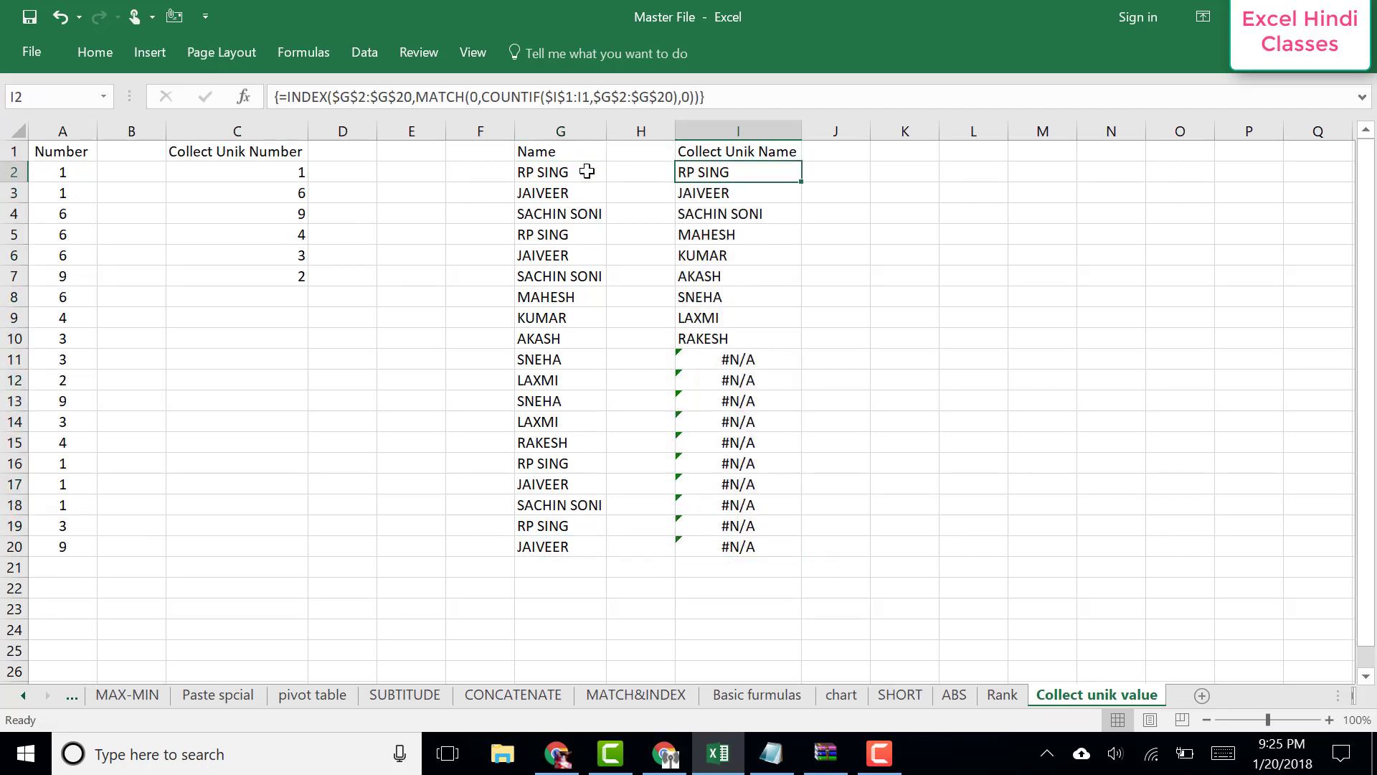
{"action": "key", "text": "F2"}
{"action": "key", "text": "Escape"}
{"action": "key", "text": "Left"}
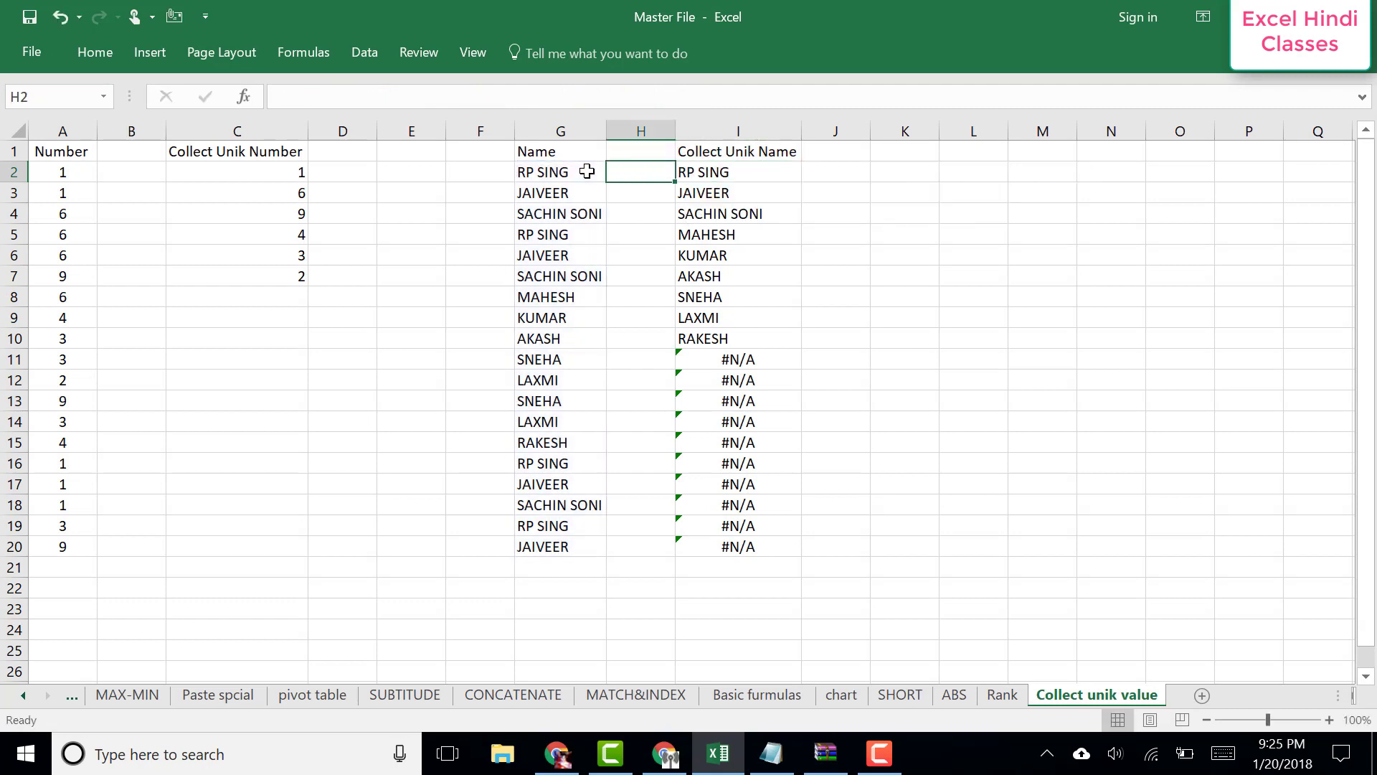
{"action": "key", "text": "Right"}
{"action": "key", "text": "F1"}
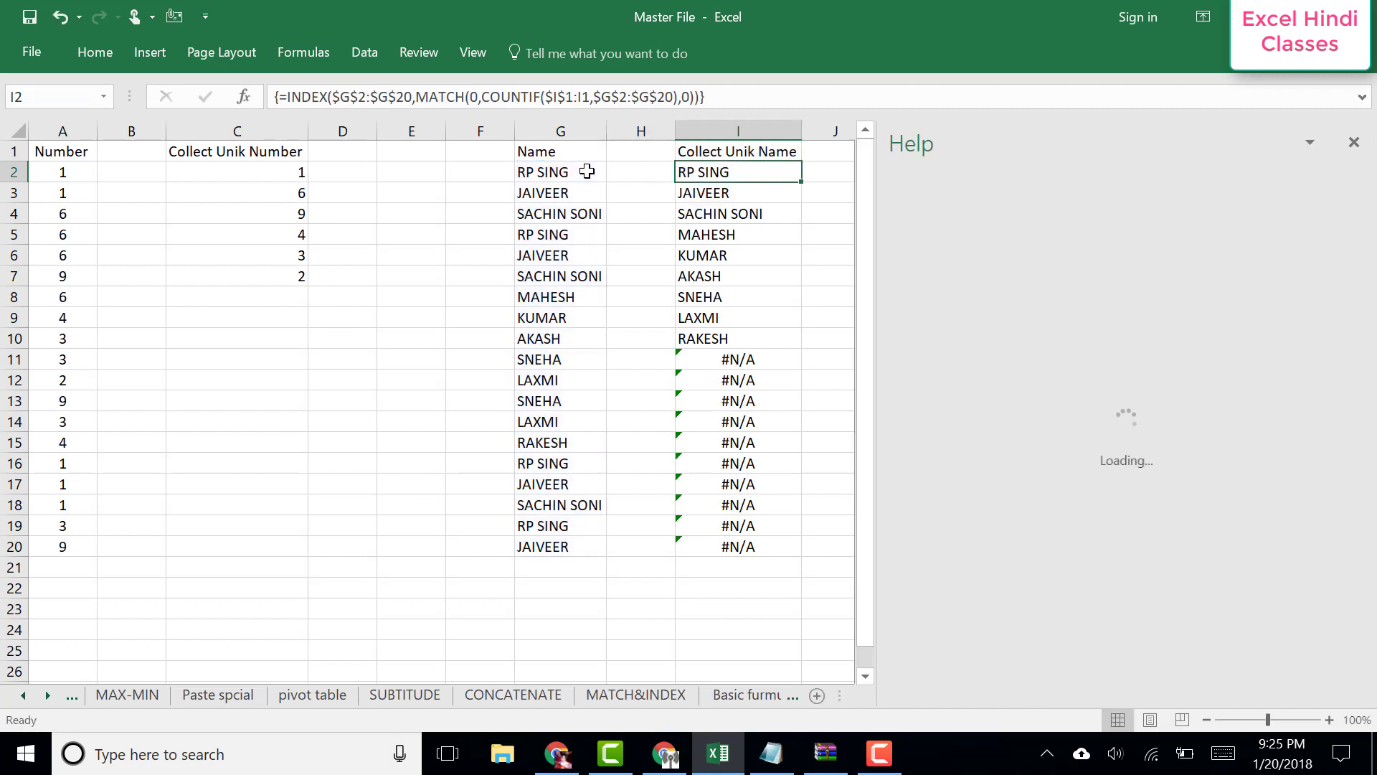
Close the Help pane and wrap I2's formula in IFERROR with a 0 fallback.
{"action": "left_click", "coordinate": [1353, 142]}
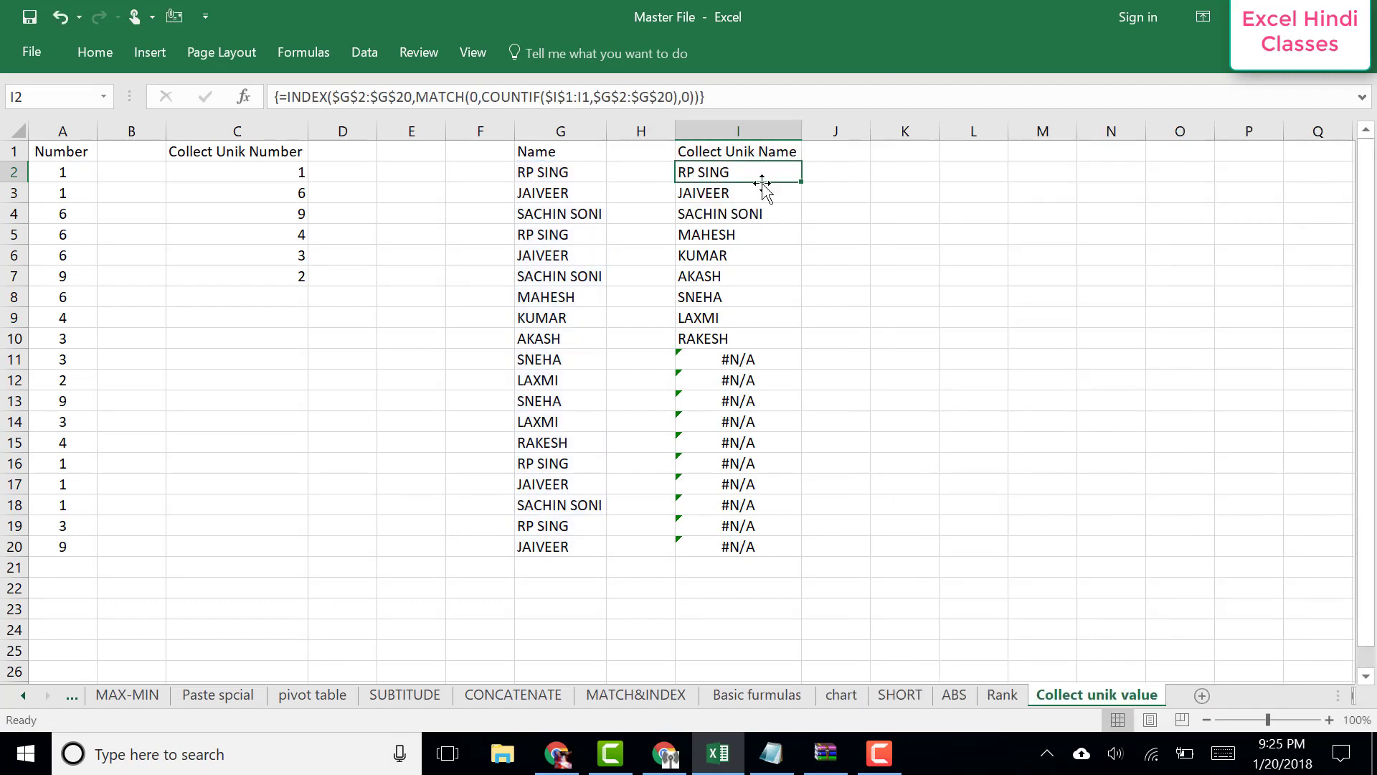
{"action": "key", "text": "F2"}
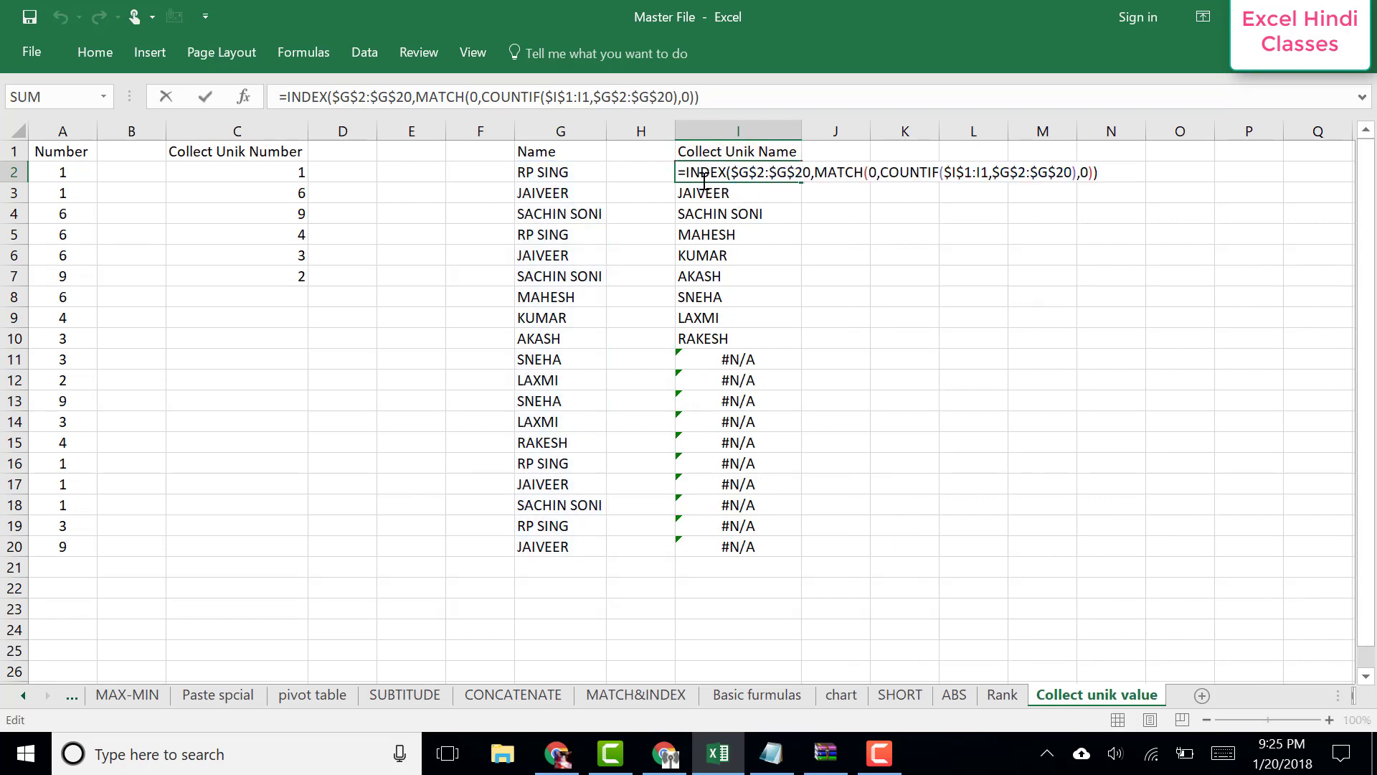
{"action": "left_click", "coordinate": [686, 170]}
{"action": "type", "text": "I"}
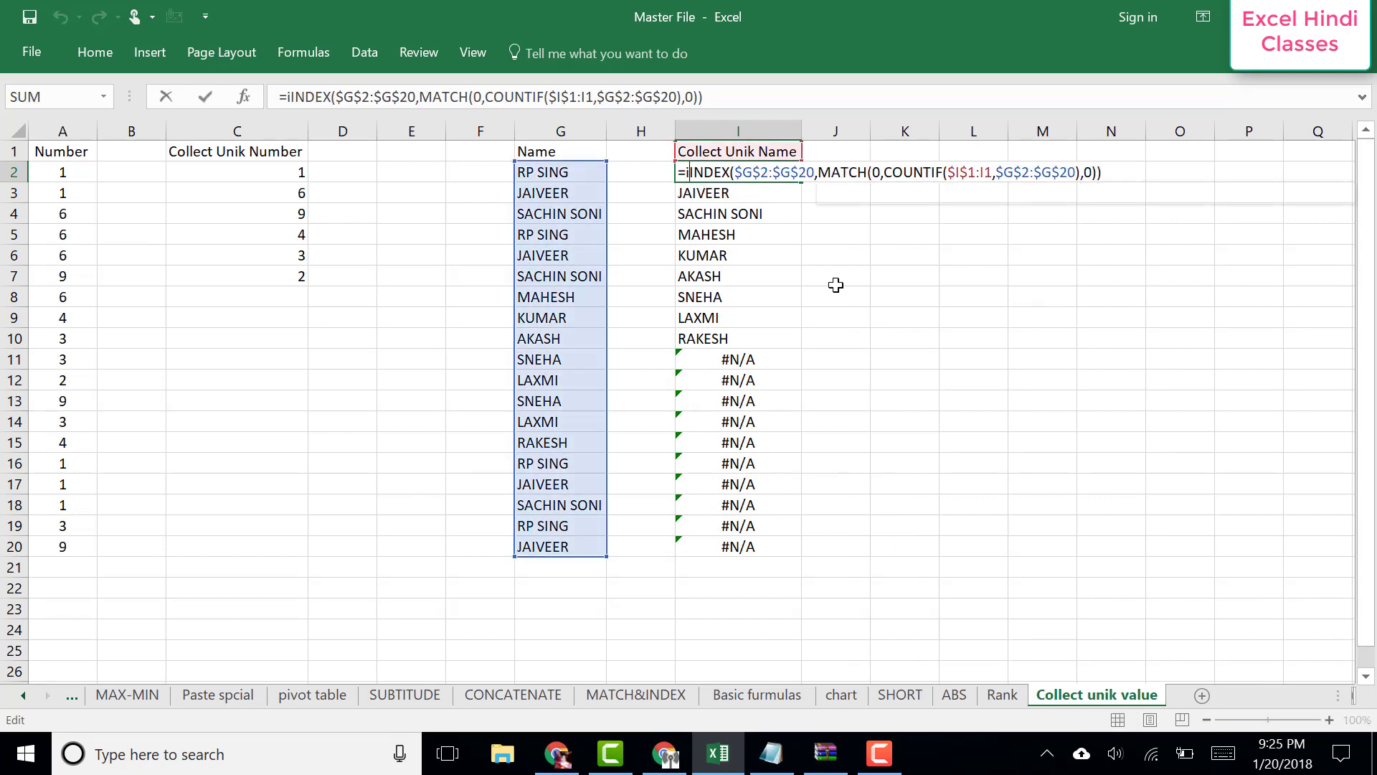
{"action": "type", "text": "FE"}
{"action": "key", "text": "Tab"}
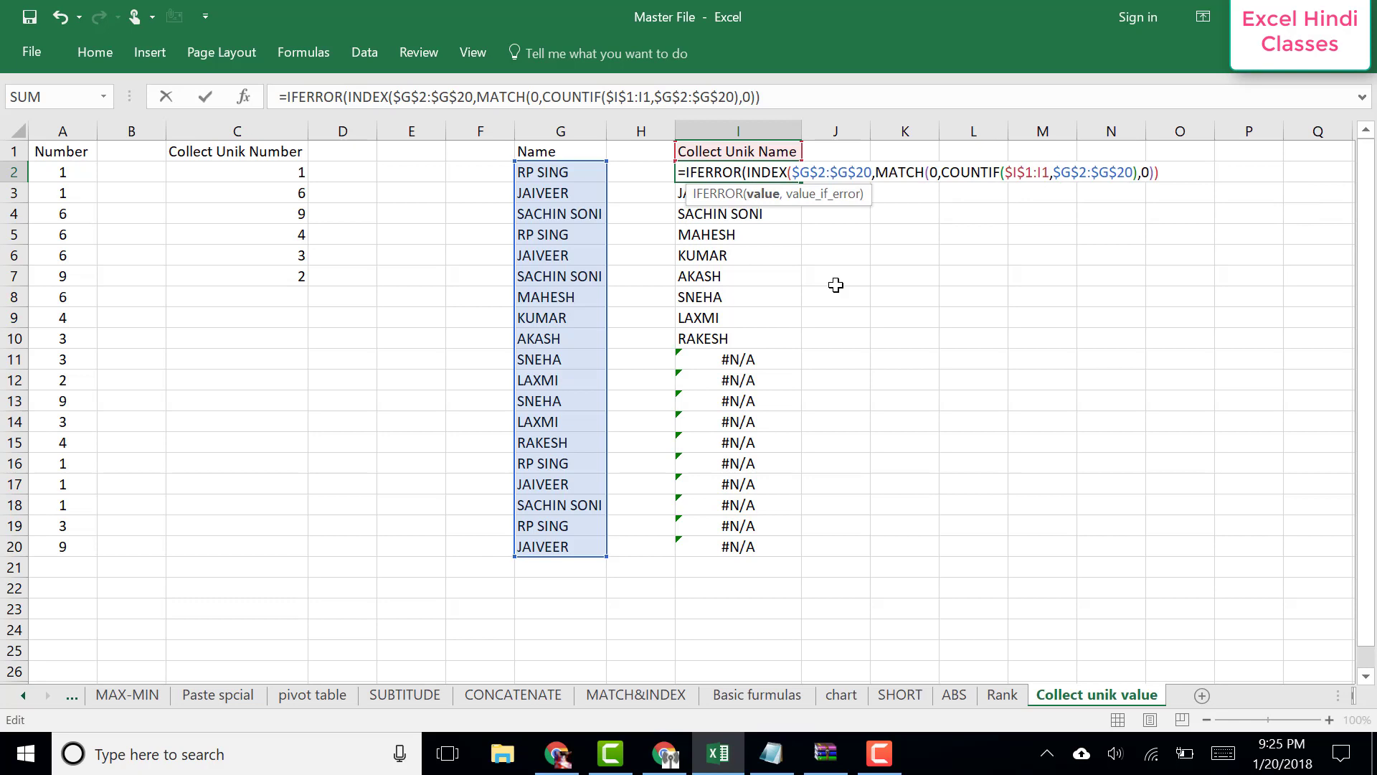
{"action": "type", "text": ",0"}
{"action": "type", "text": ")"}
{"action": "key", "text": "ctrl+shift+Return"}
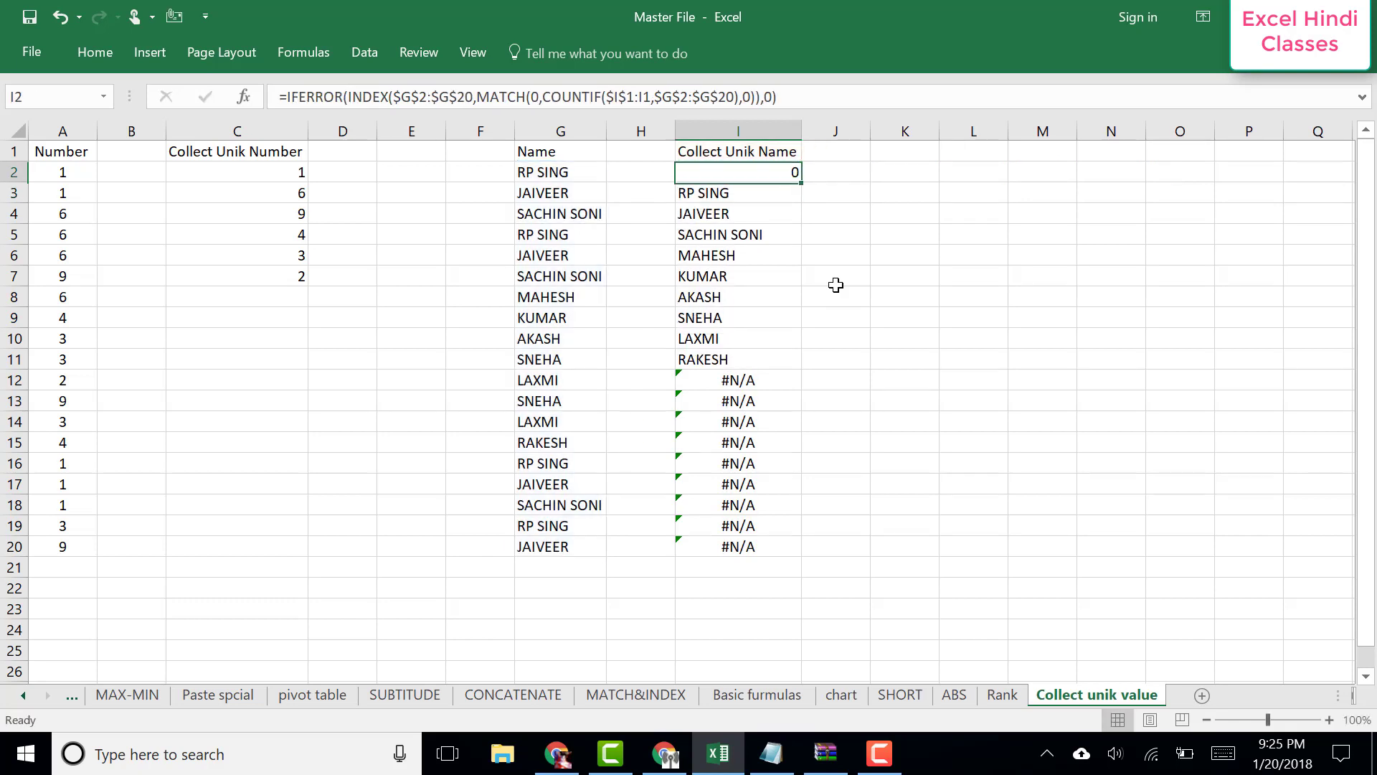
Re-enter I2 as an array formula and fill it down to I20.
{"action": "key", "text": "F2"}
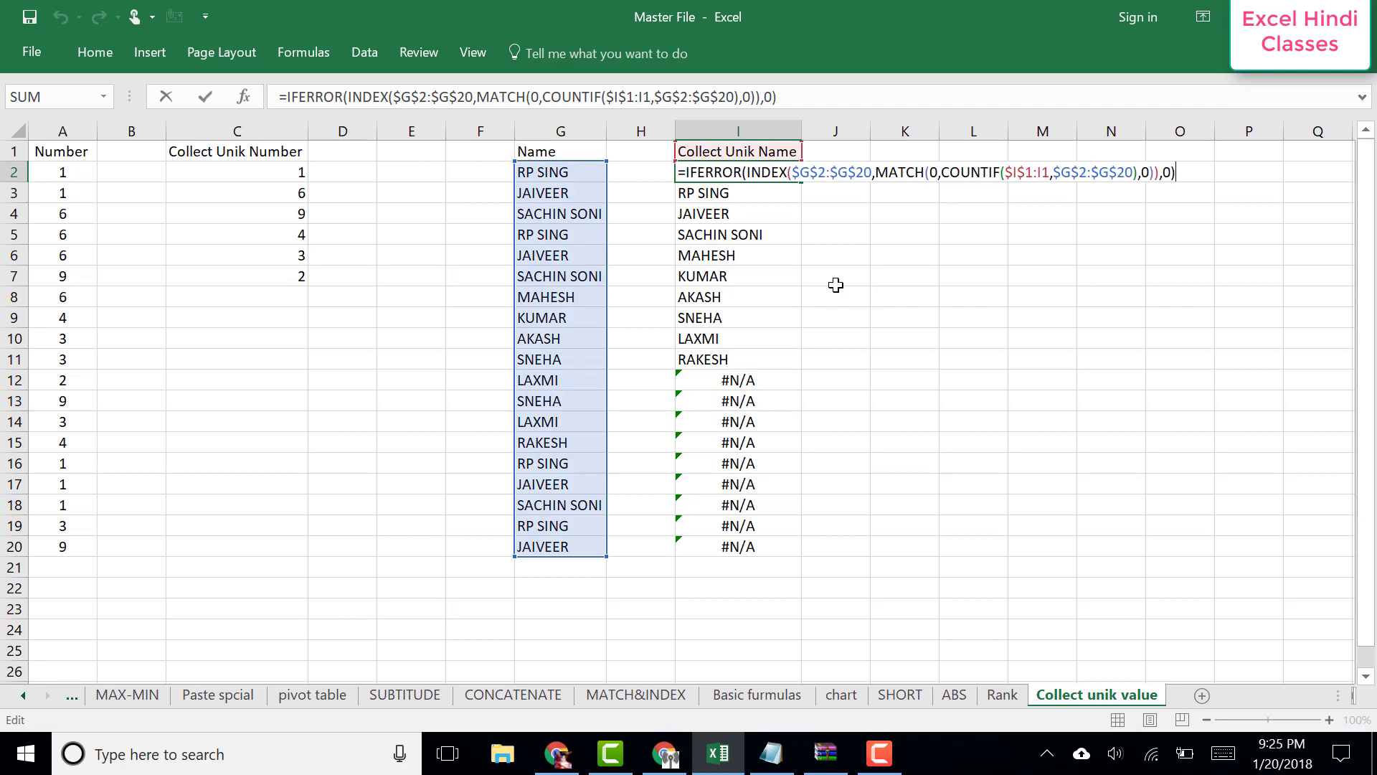
{"action": "key", "text": "ctrl+shift+Return"}
{"action": "key", "text": "ctrl+shift+Down"}
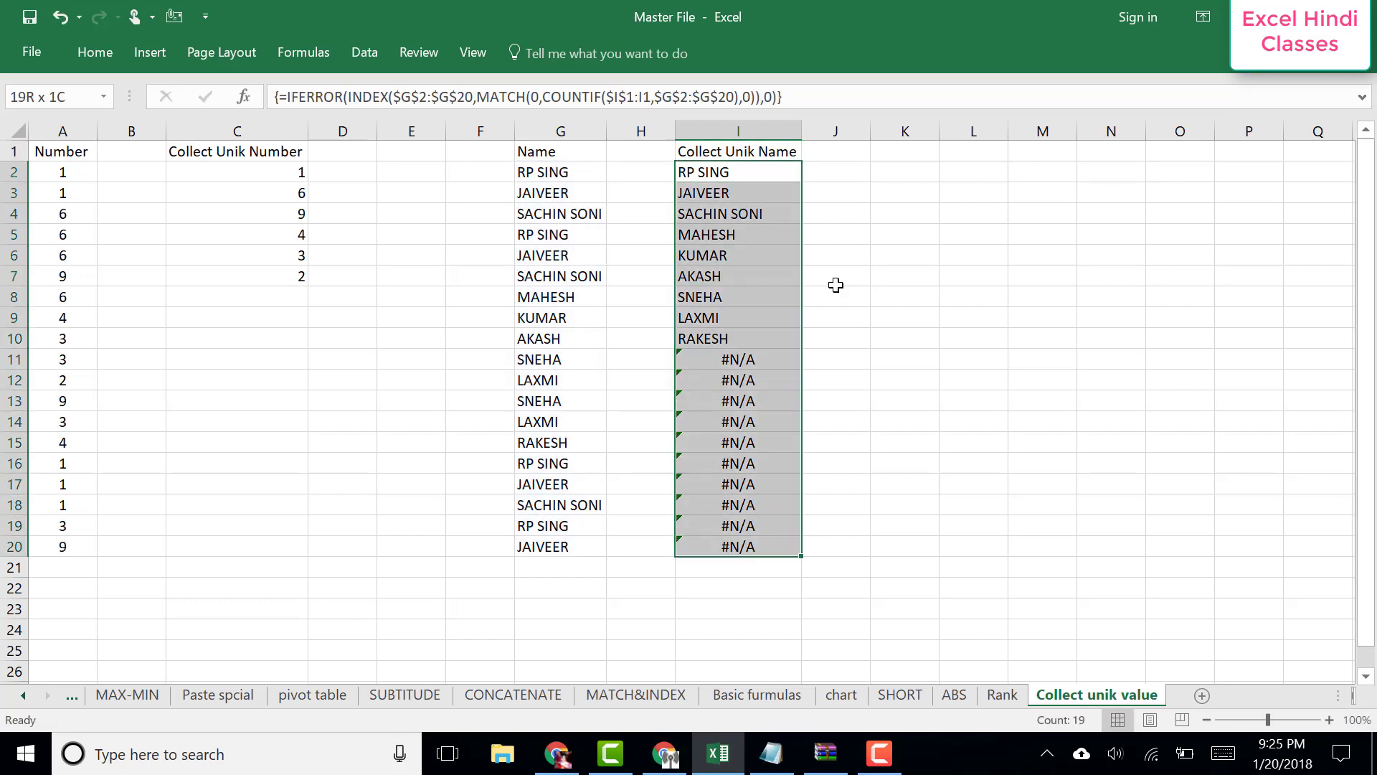
{"action": "key", "text": "ctrl+d"}
{"action": "key", "text": "Up"}
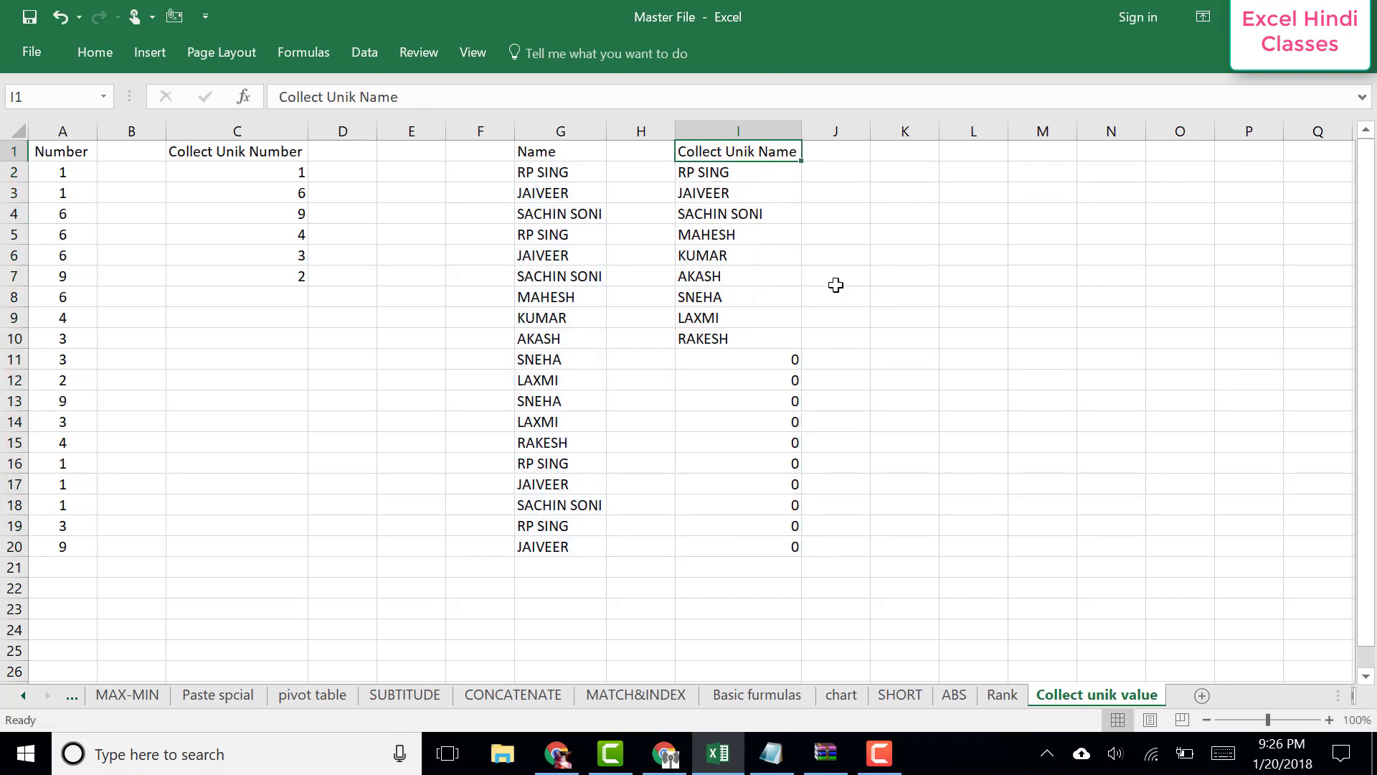
{"action": "key", "text": "Down"}
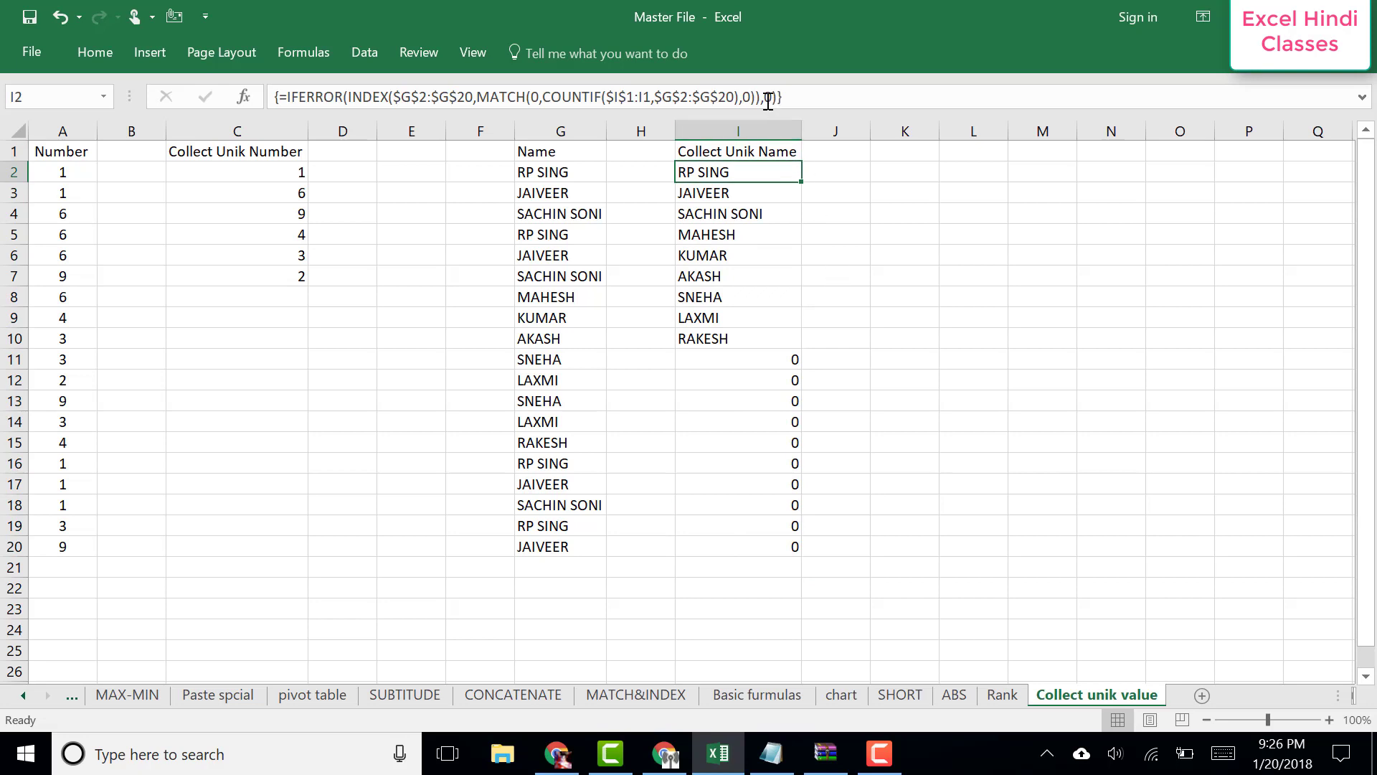
Replace I2's IFERROR fallback of 0 with "".
{"action": "key", "text": "F2"}
{"action": "key", "text": "Left"}
{"action": "key", "text": "BackSpace"}
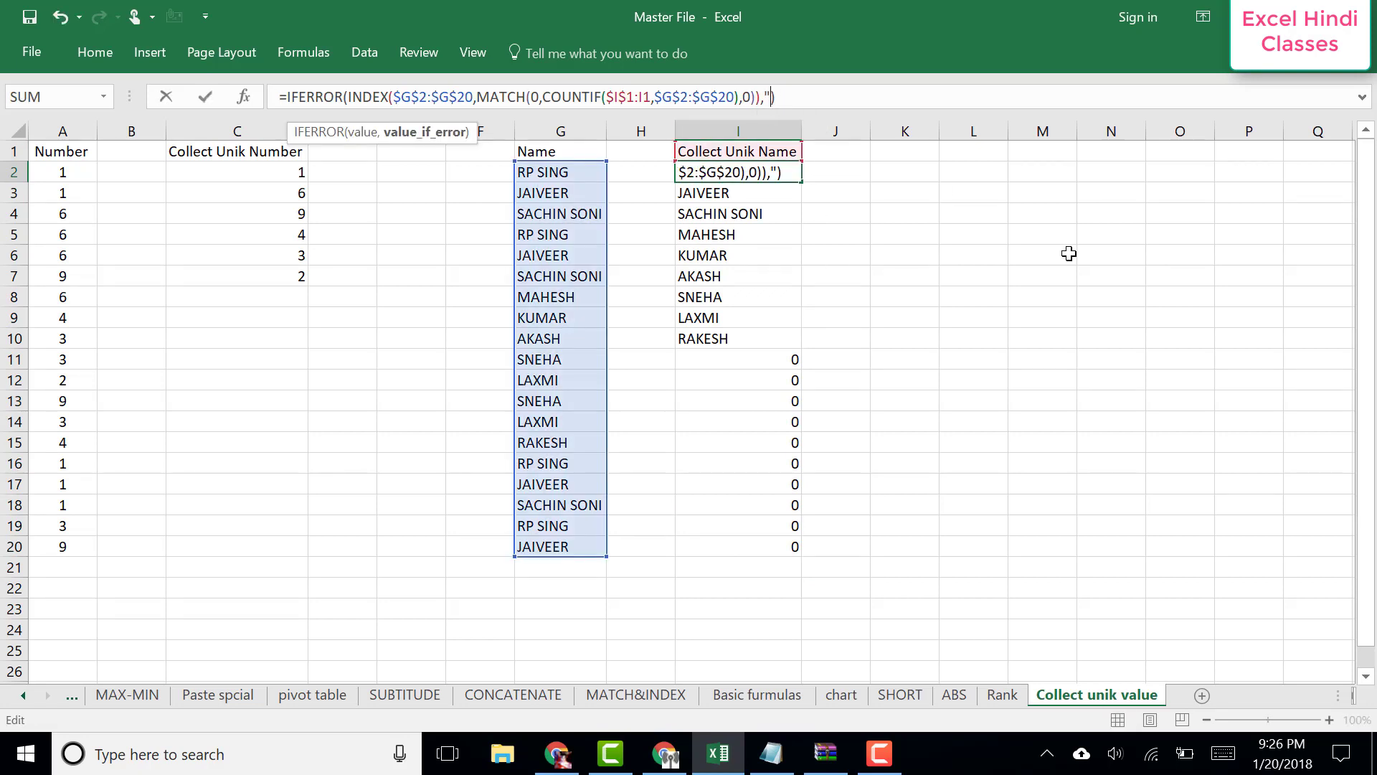
{"action": "type", "text": "\""}
{"action": "key", "text": "Return"}
Re-confirm I2 as an array formula and fill the blank-fallback version down to I20.
{"action": "key", "text": "Up"}
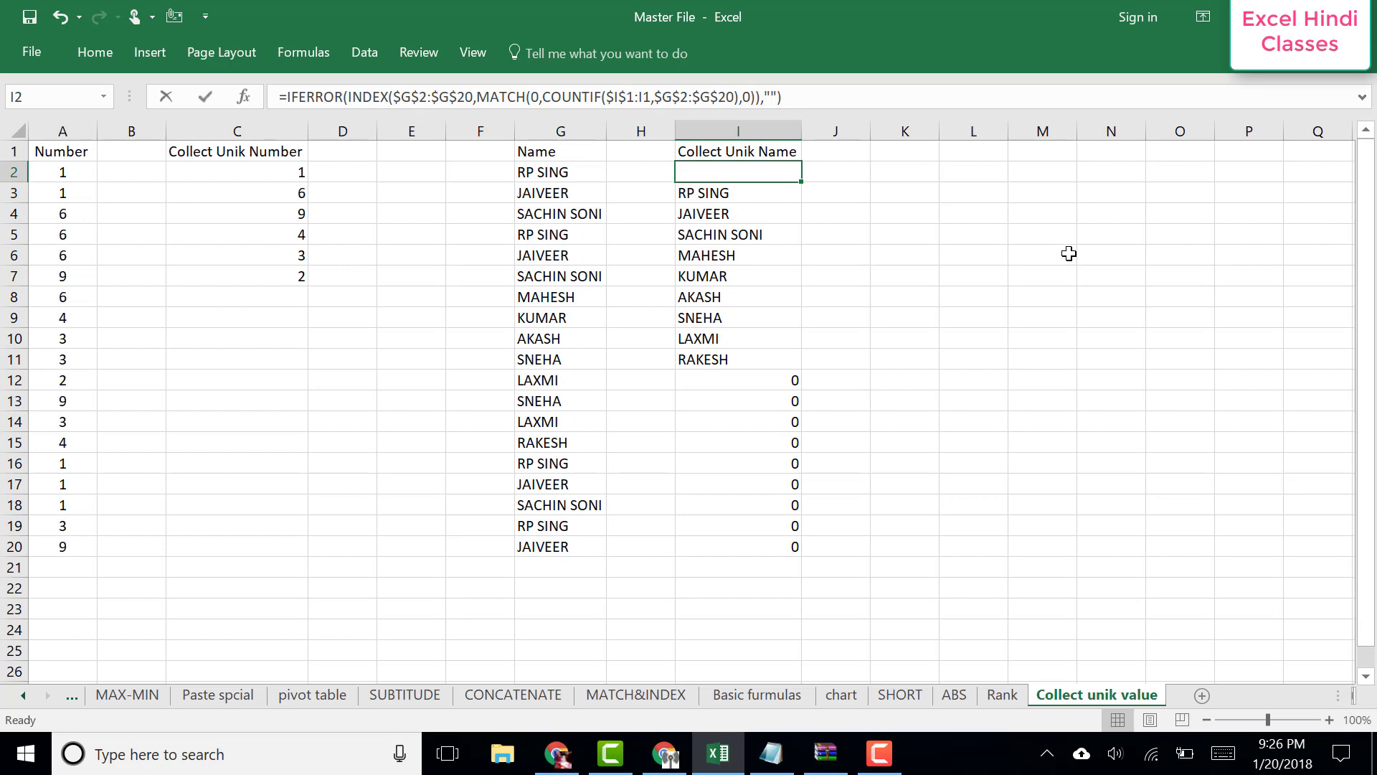
{"action": "key", "text": "F2"}
{"action": "key", "text": "ctrl+shift+Return"}
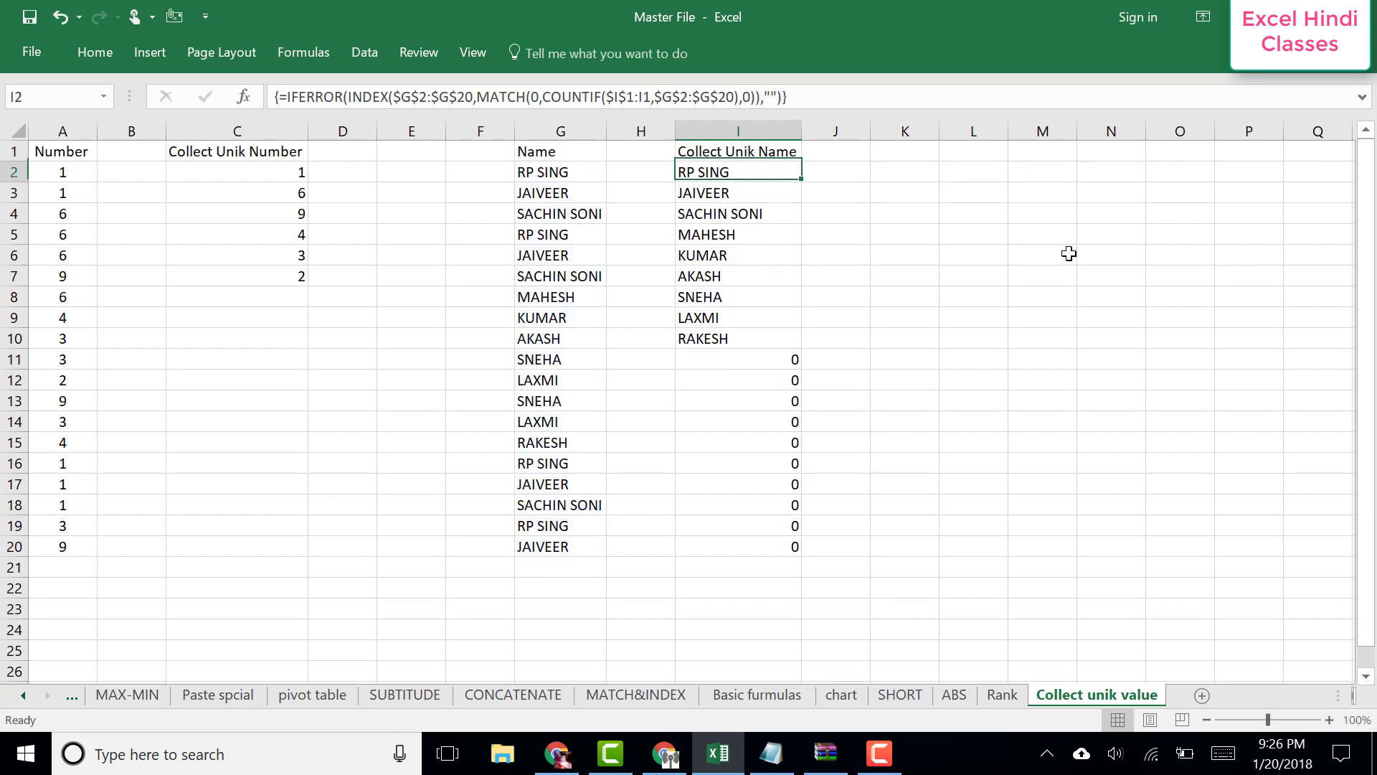
{"action": "key", "text": "ctrl+shift+Down"}
{"action": "key", "text": "ctrl+d"}
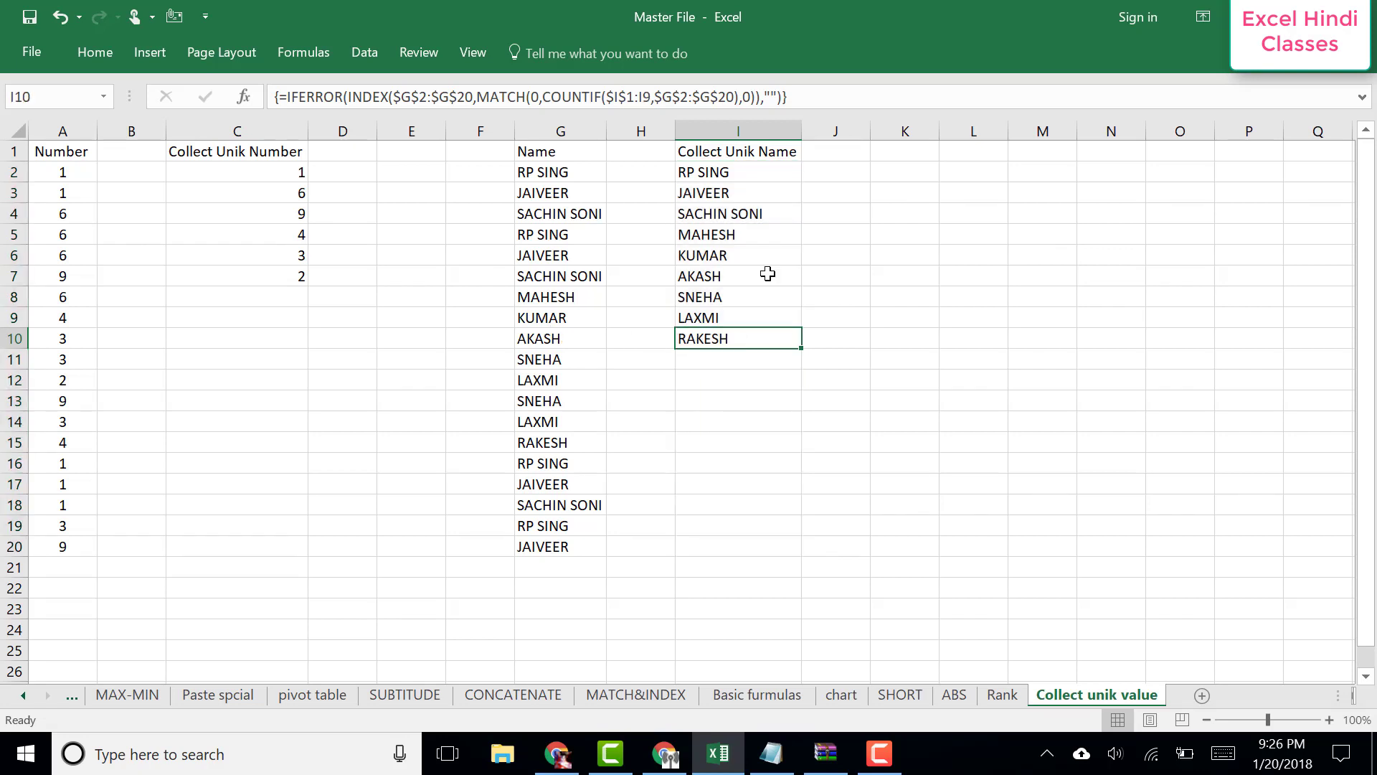
Select COUNTIF($I$1:I1,$G$2:$G$20) in I2's formula and show the on-screen keyboard's function keys.
{"action": "left_click", "coordinate": [736, 340]}
{"action": "left_click", "coordinate": [746, 172]}
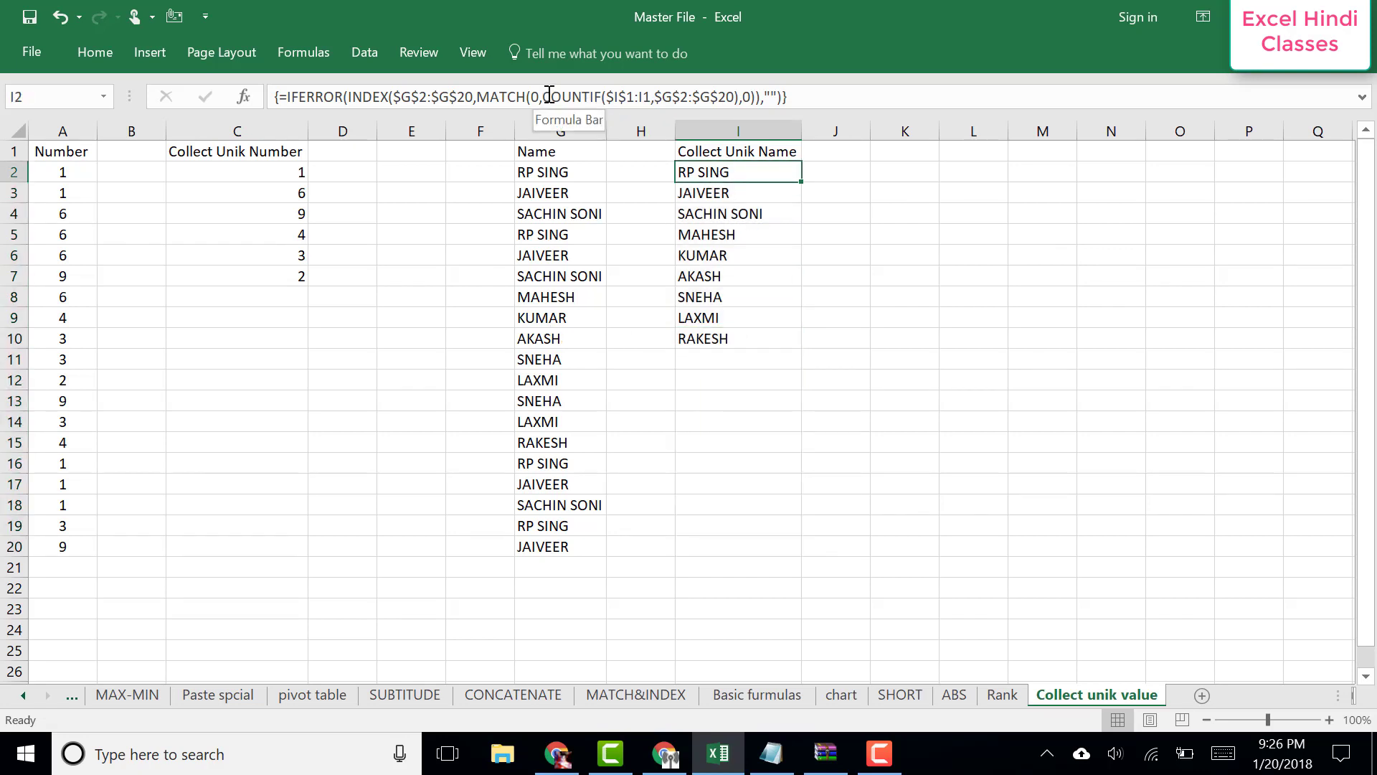
{"action": "key", "text": "alt"}
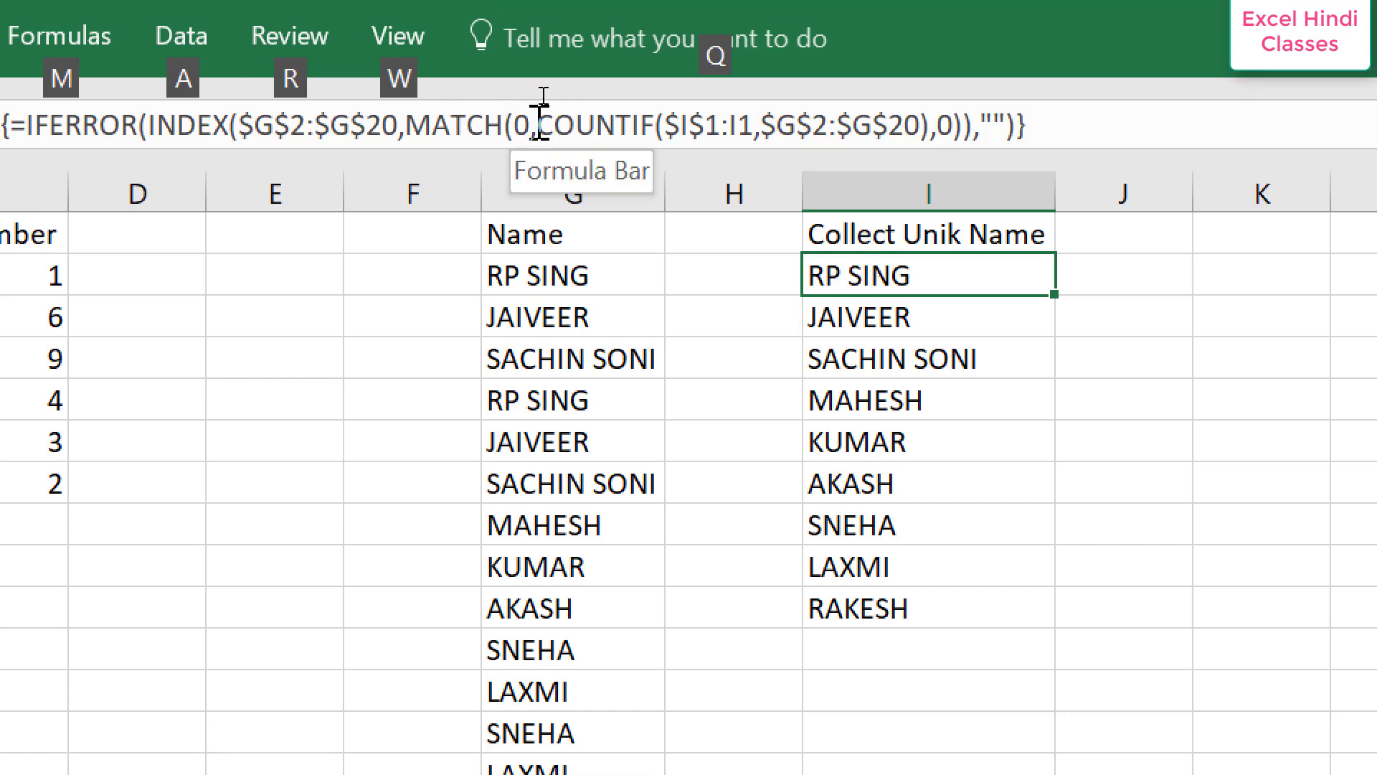
{"action": "left_click_drag", "start_coordinate": [539, 122], "coordinate": [936, 127]}
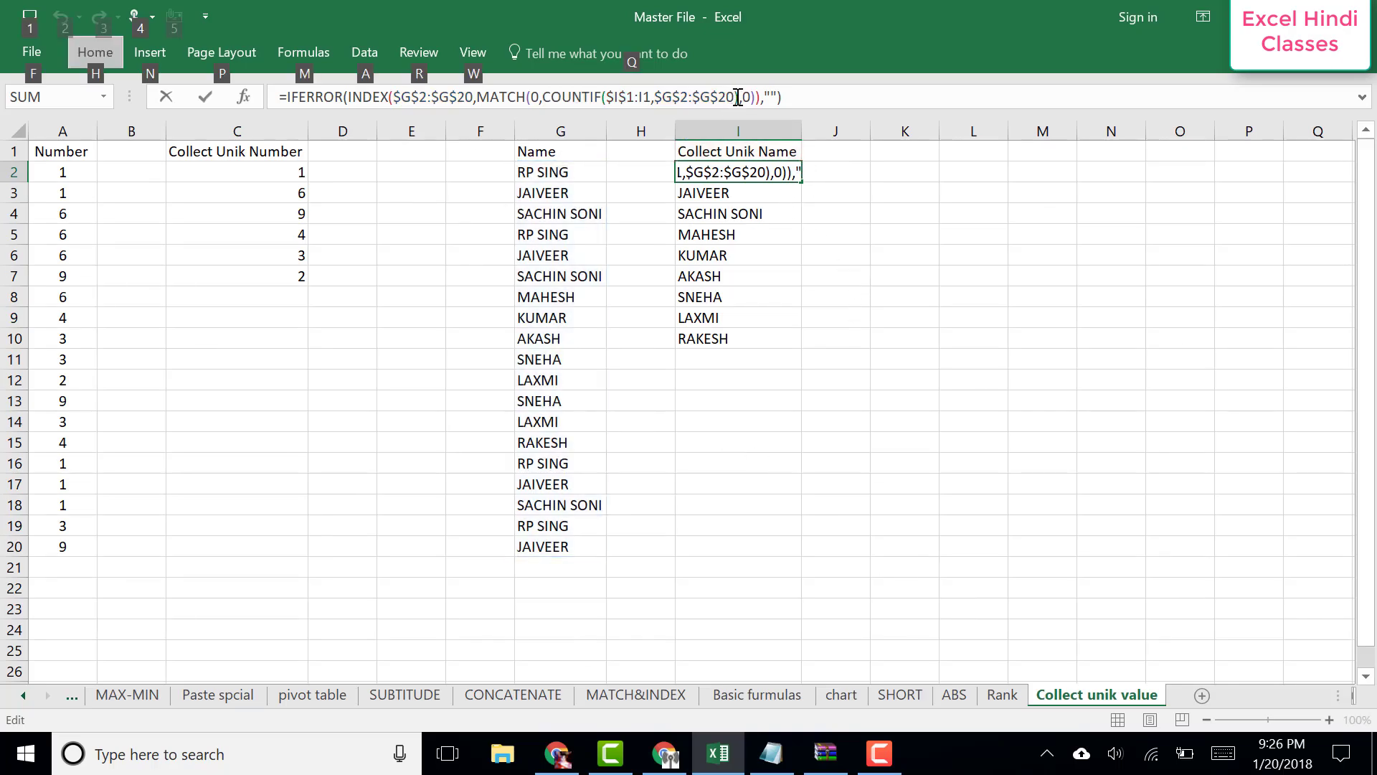
{"action": "left_click_drag", "start_coordinate": [737, 96], "coordinate": [542, 97]}
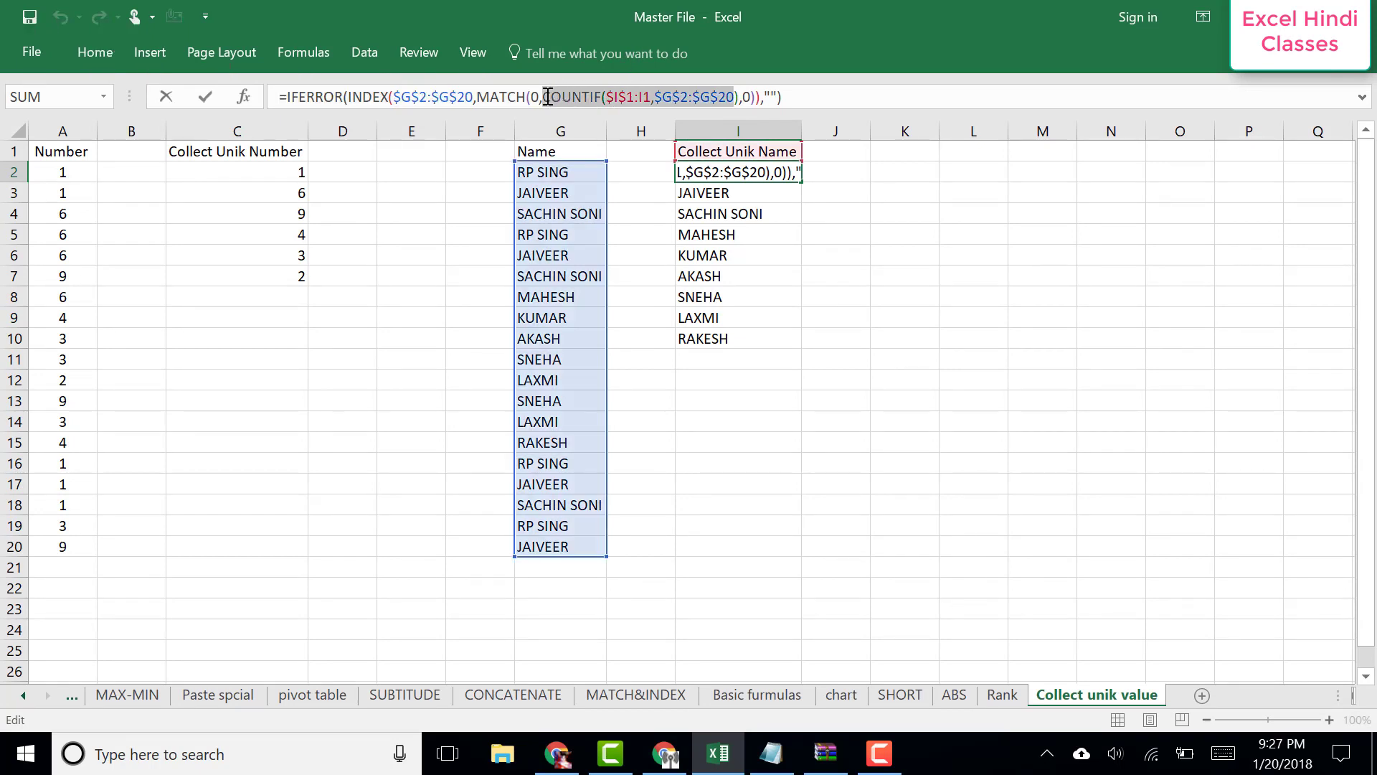
{"action": "left_click", "coordinate": [1223, 753]}
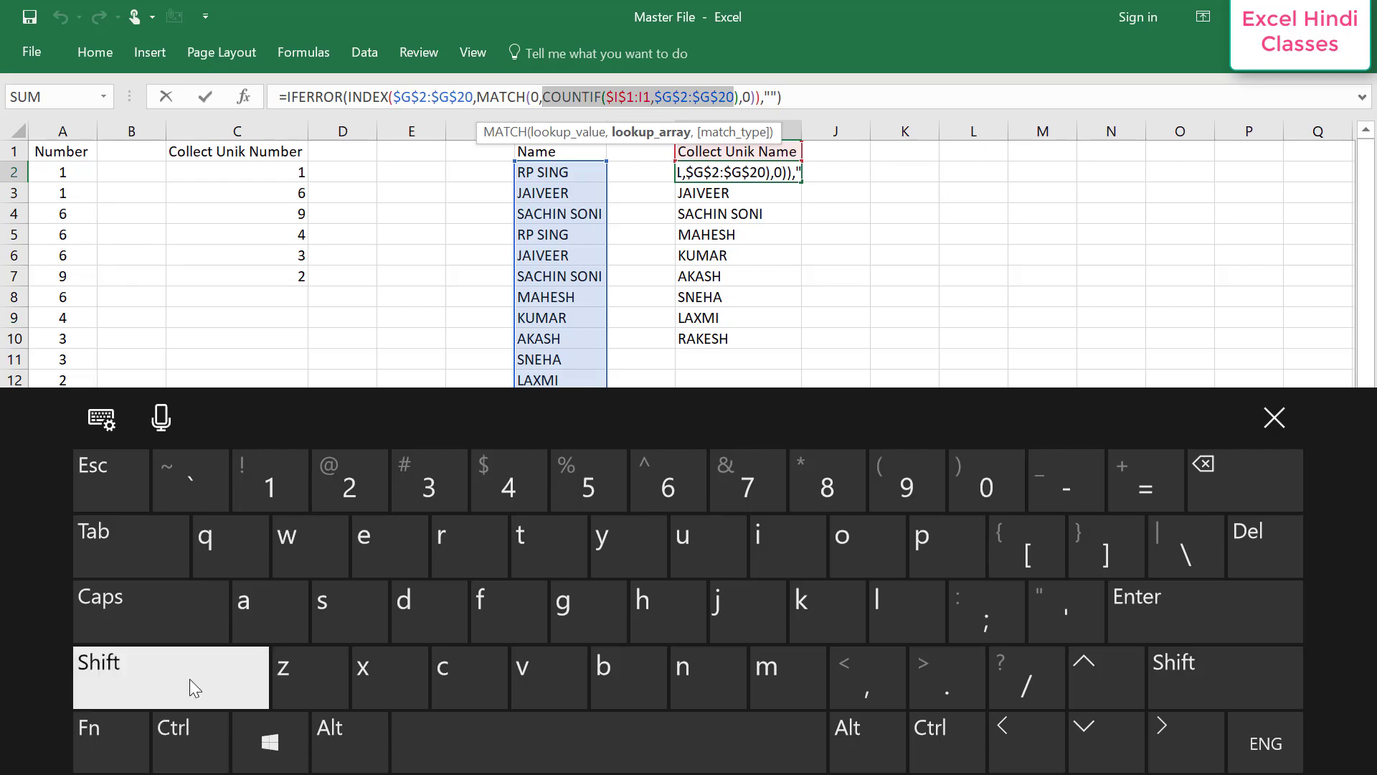
{"action": "left_click", "coordinate": [129, 750]}
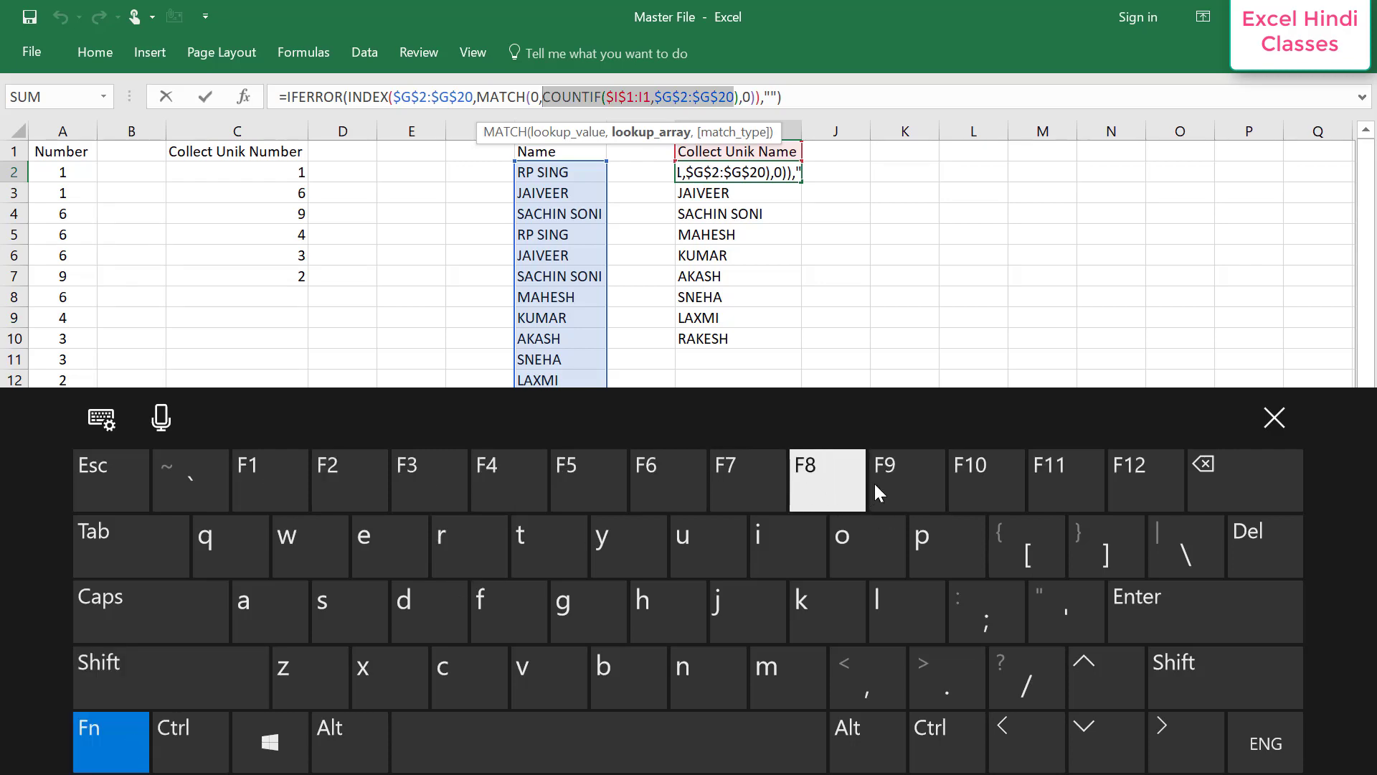